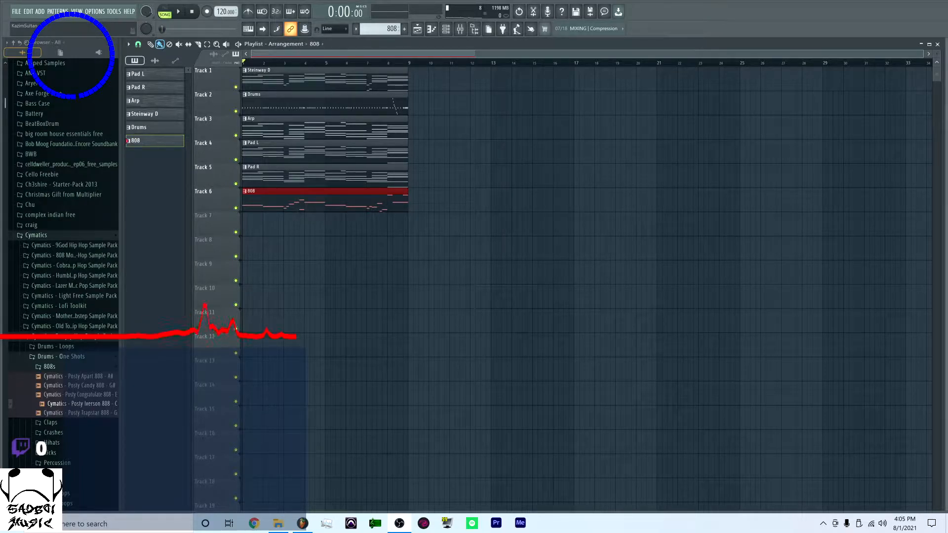
# Play the six-track arrangement through from the start in song mode, and stop playback at its end
pyautogui.click(391, 32)
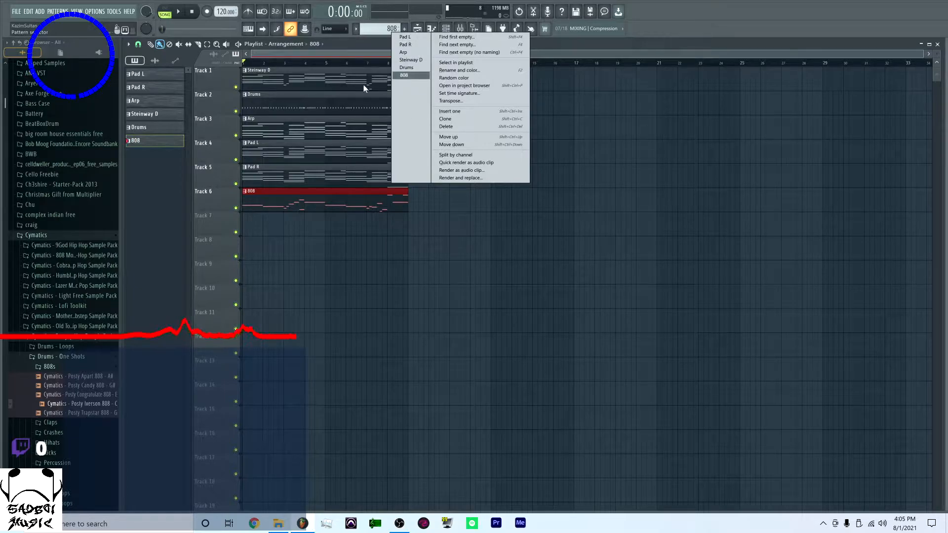
pyautogui.click(363, 43)
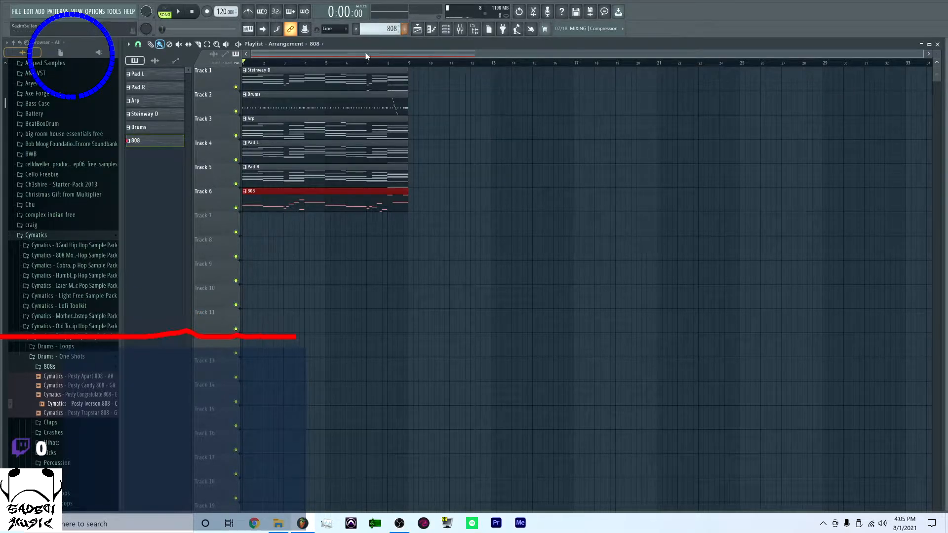
pyautogui.click(180, 14)
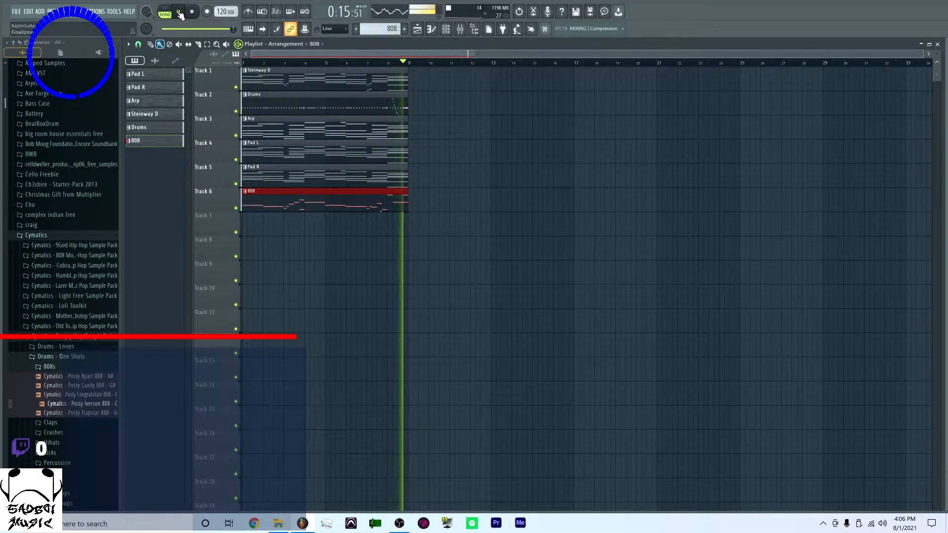
pyautogui.click(192, 11)
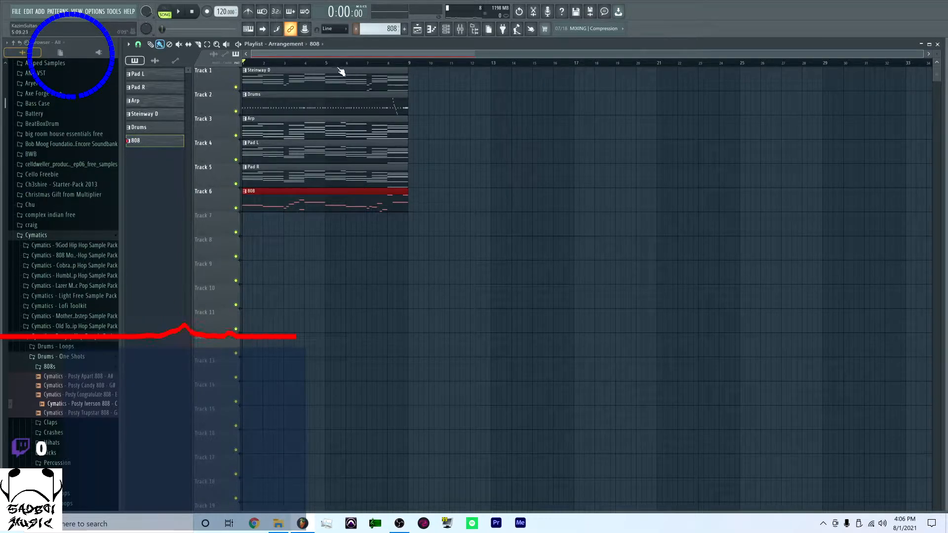
# Open the Steinway D pattern in the piano roll in pattern mode, and play it through from the start
pyautogui.doubleClick(332, 75)
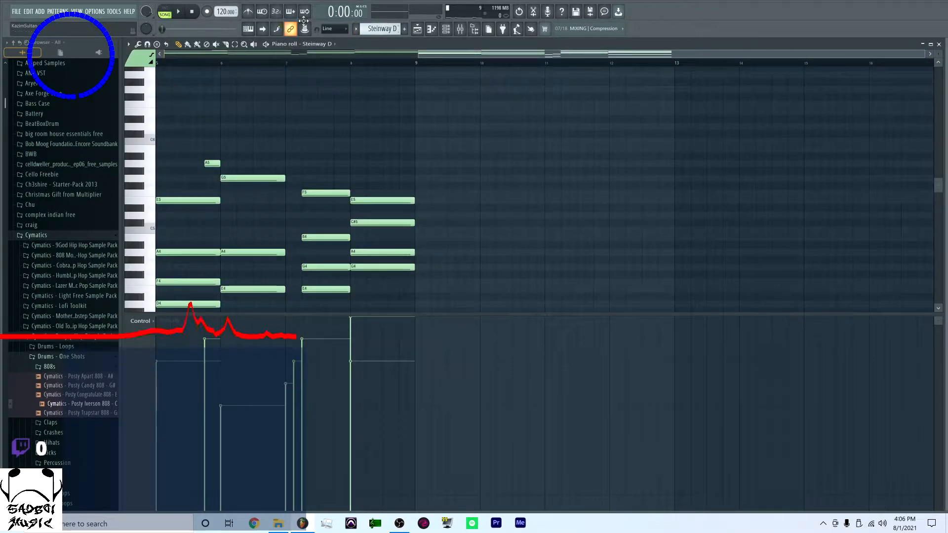
pyautogui.click(165, 9)
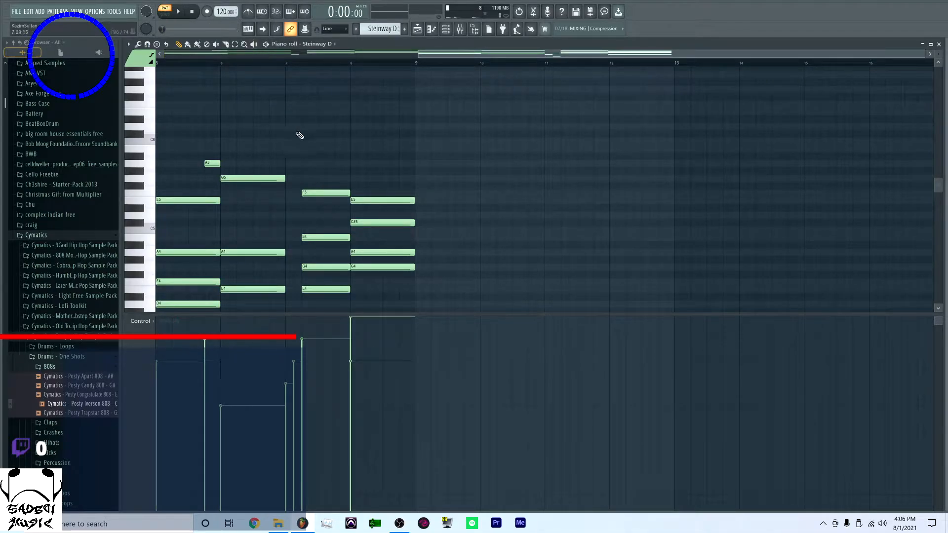
pyautogui.hscroll(-4, 346, 127)
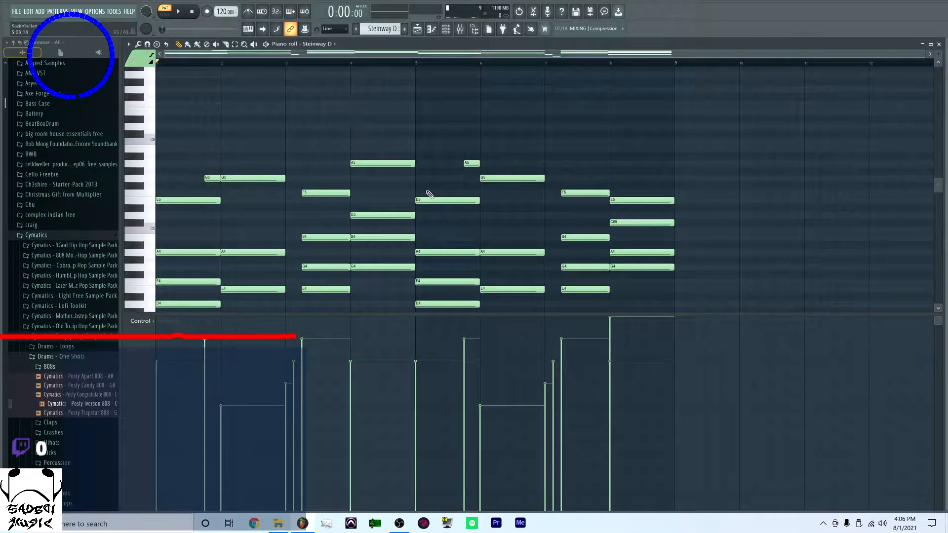
pyautogui.scroll(-4, 425, 189)
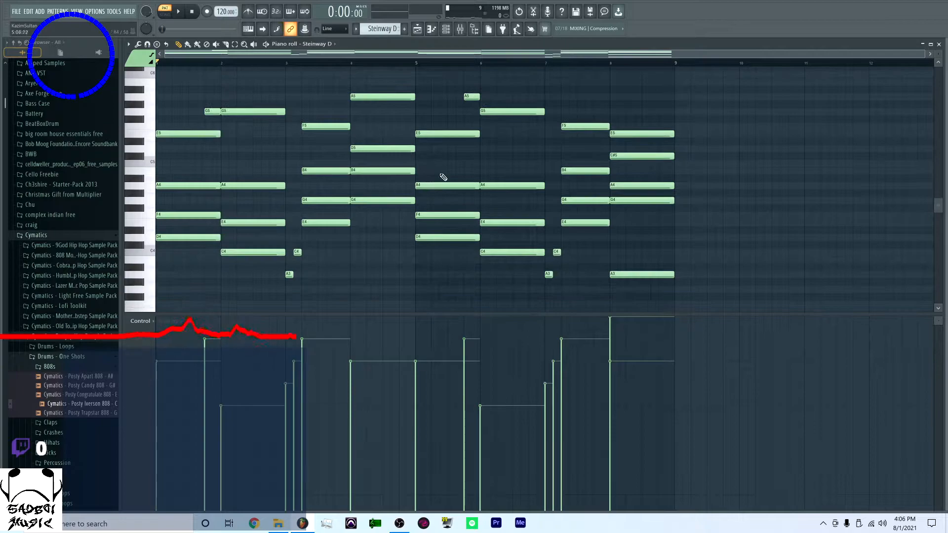
pyautogui.press('space')
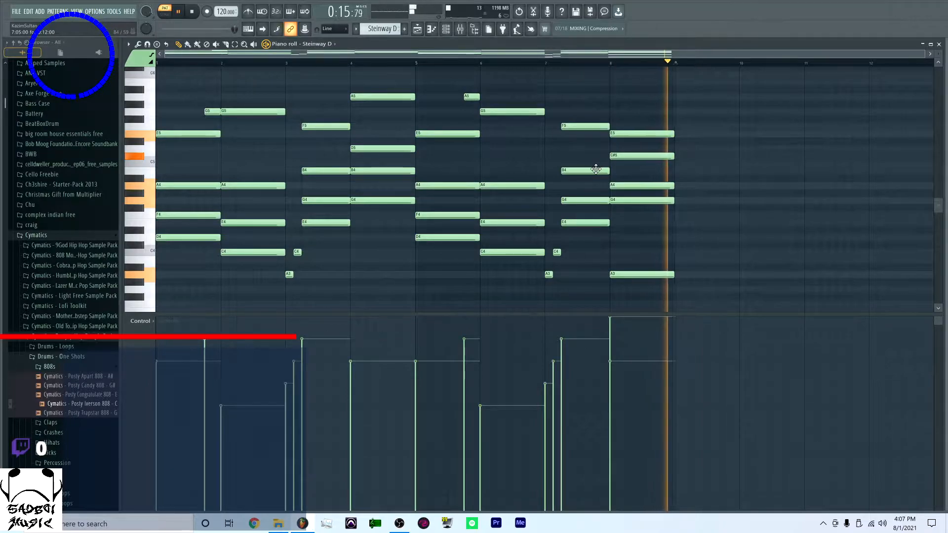
pyautogui.press('space')
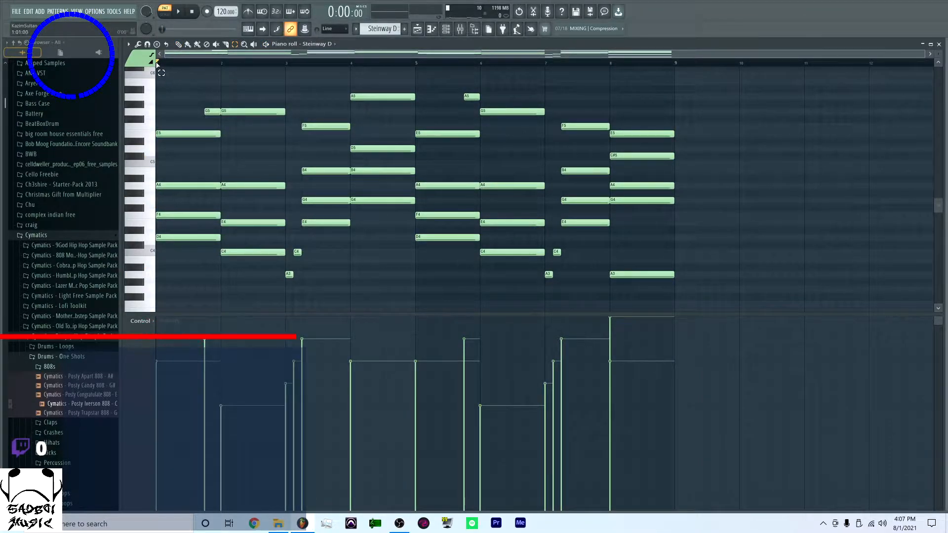
# Mark bars 1 to 4 and the closing bar 8 chord to compare the two halves, and clear the selection
pyautogui.moveTo(157, 66); pyautogui.dragTo(378, 205)
pyautogui.moveTo(637, 115); pyautogui.dragTo(649, 290)
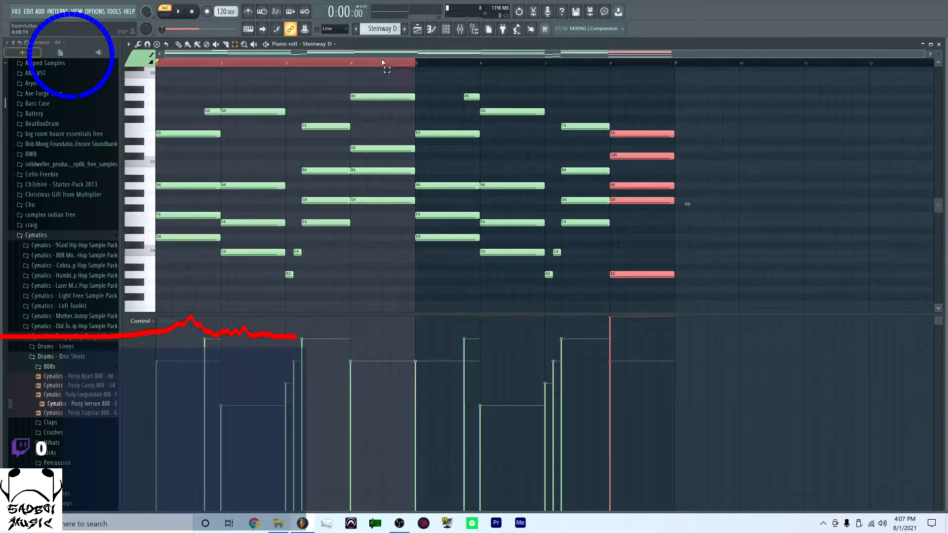
pyautogui.scroll(-5, 601, 212)
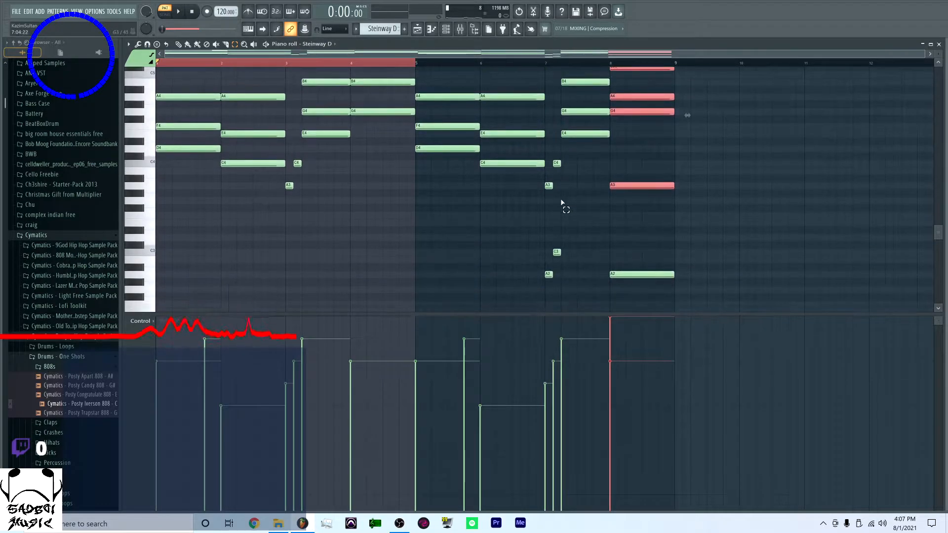
pyautogui.click(398, 63)
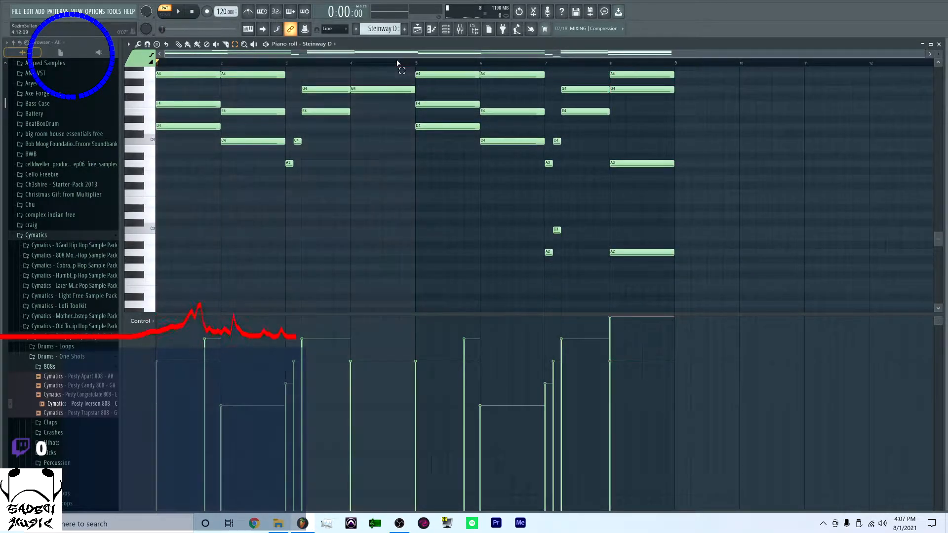
pyautogui.scroll(5, 403, 199)
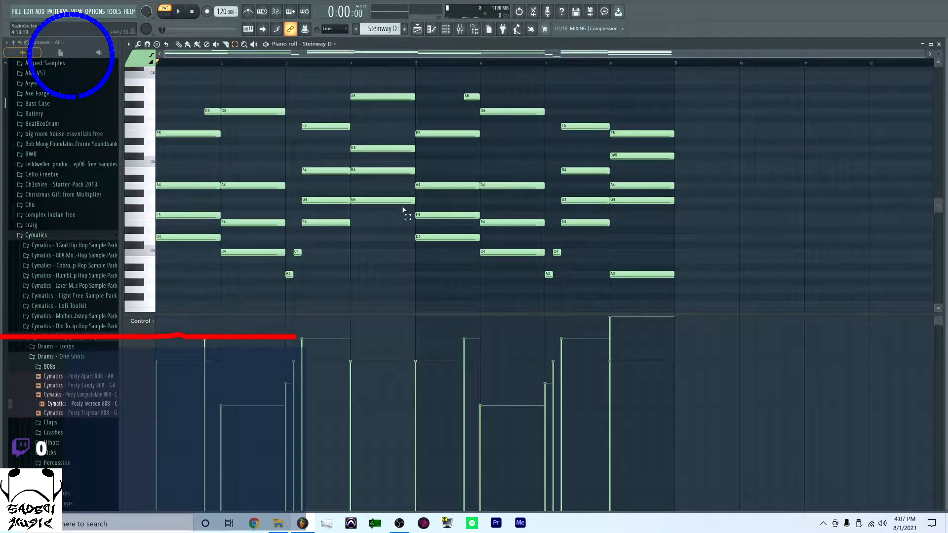
pyautogui.scroll(-5, 459, 268)
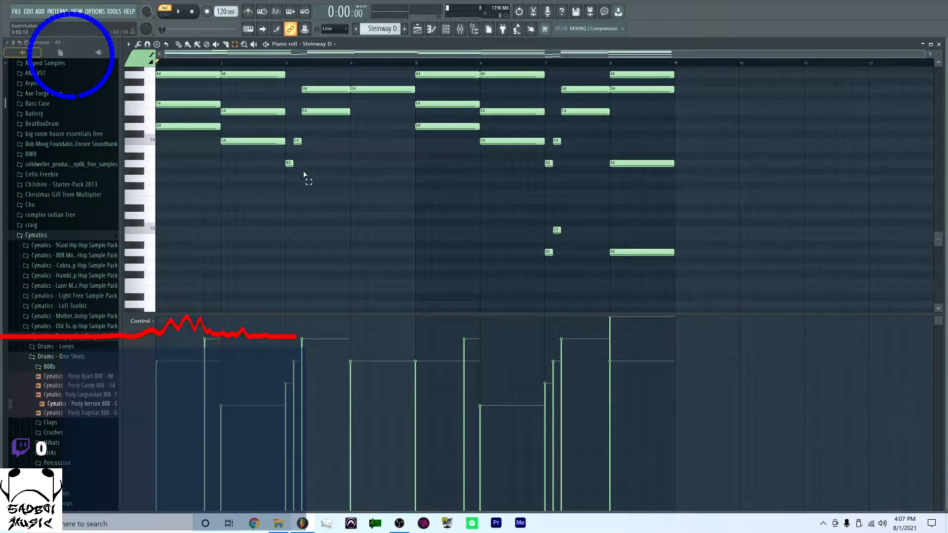
# Select the short A3 and C4 lead-in notes in bar 3, and the four-note chord that follows them
pyautogui.moveTo(286, 173); pyautogui.dragTo(324, 134)
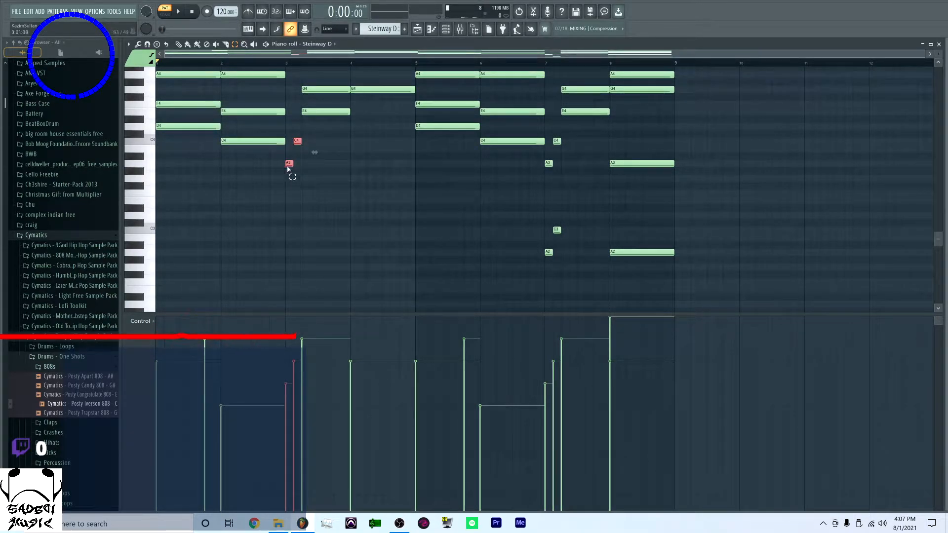
pyautogui.keyDown('ctrl'); pyautogui.click(311, 153); pyautogui.keyUp('ctrl')
pyautogui.scroll(3, 338, 181)
pyautogui.moveTo(325, 203); pyautogui.dragTo(351, 72)
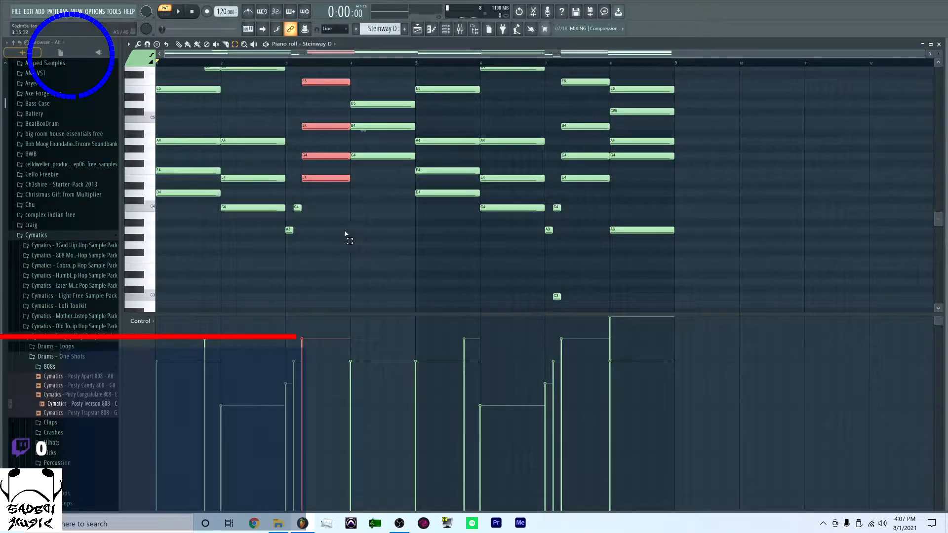
# Select the short octave-doubled A and C notes in bar 7, and the long A2 and A3 notes in bar 8
pyautogui.scroll(-2, 519, 279)
pyautogui.moveTo(552, 299); pyautogui.dragTo(562, 154)
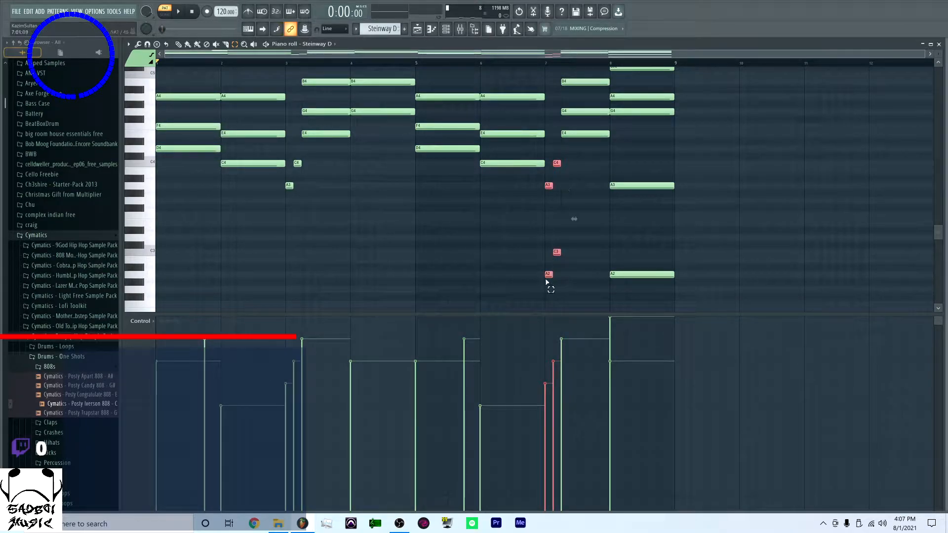
pyautogui.moveTo(546, 285); pyautogui.dragTo(570, 251)
pyautogui.moveTo(545, 147); pyautogui.dragTo(575, 304)
pyautogui.moveTo(634, 177); pyautogui.dragTo(633, 316)
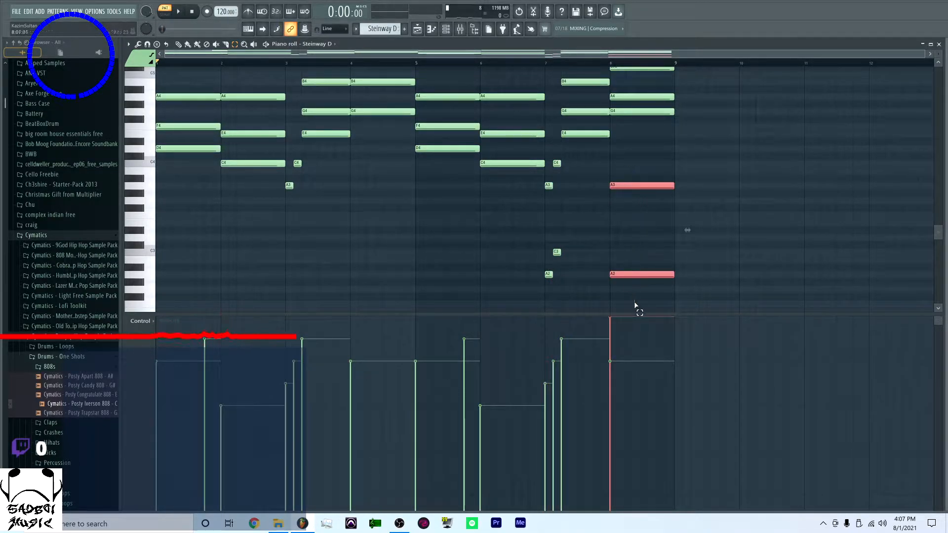
# Select the upper four notes of the bar 8 chord: G4, A4, C#5 and E5
pyautogui.scroll(2, 650, 292)
pyautogui.scroll(4, 637, 266)
pyautogui.moveTo(628, 256); pyautogui.dragTo(646, 131)
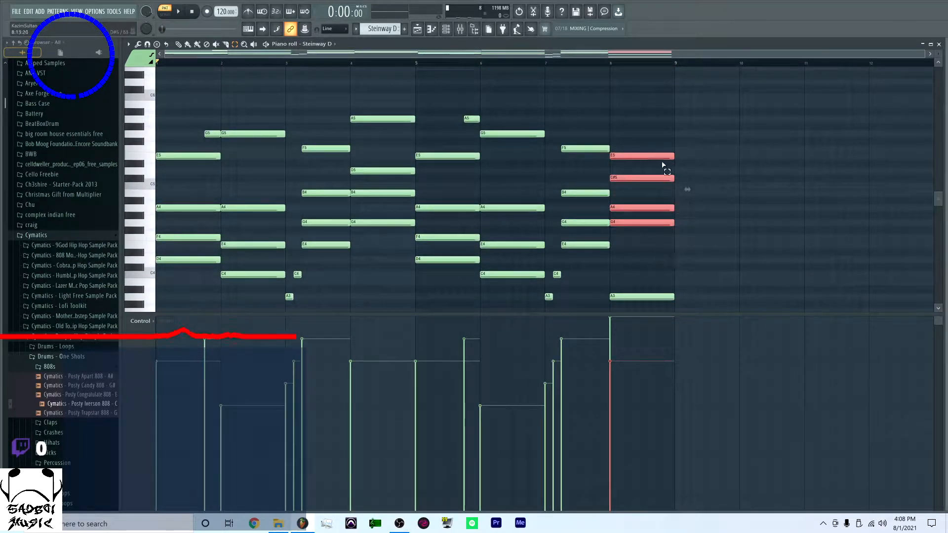
# Review the Steinway D chords from the bass notes upward, and play the pattern through once more
pyautogui.scroll(-7, 593, 252)
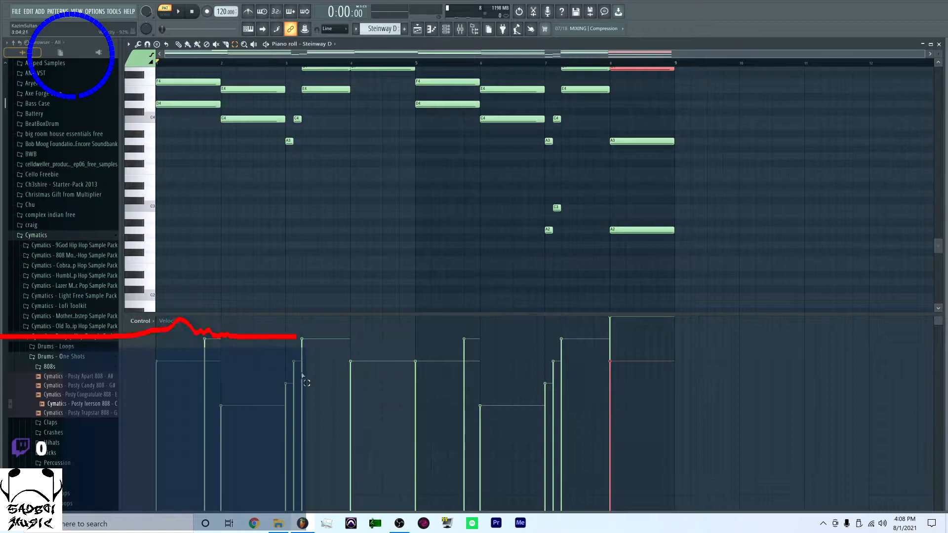
pyautogui.scroll(6, 457, 250)
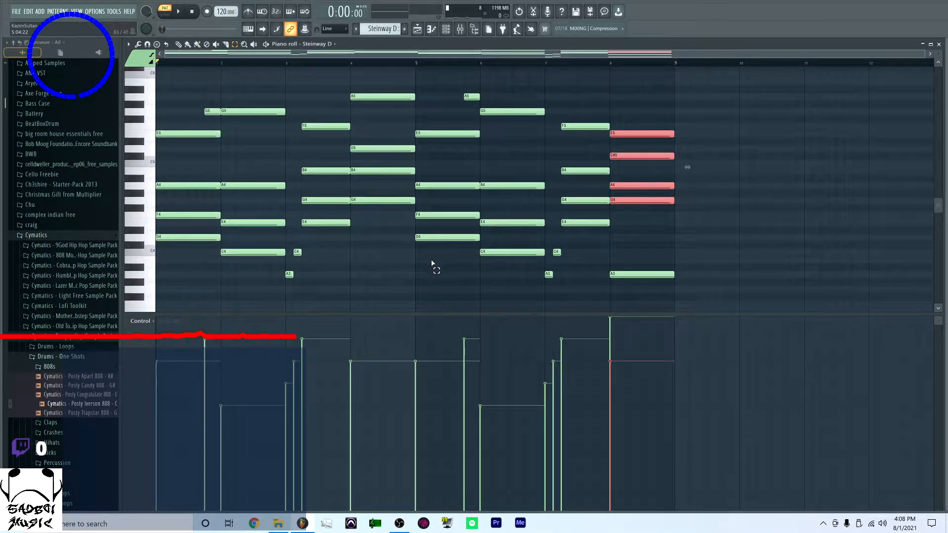
pyautogui.scroll(1, 429, 257)
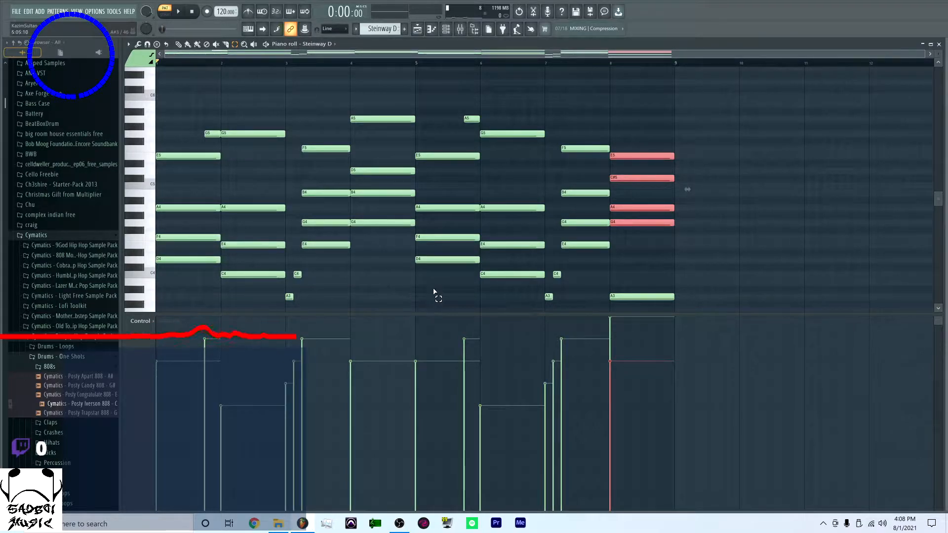
pyautogui.scroll(-1, 410, 301)
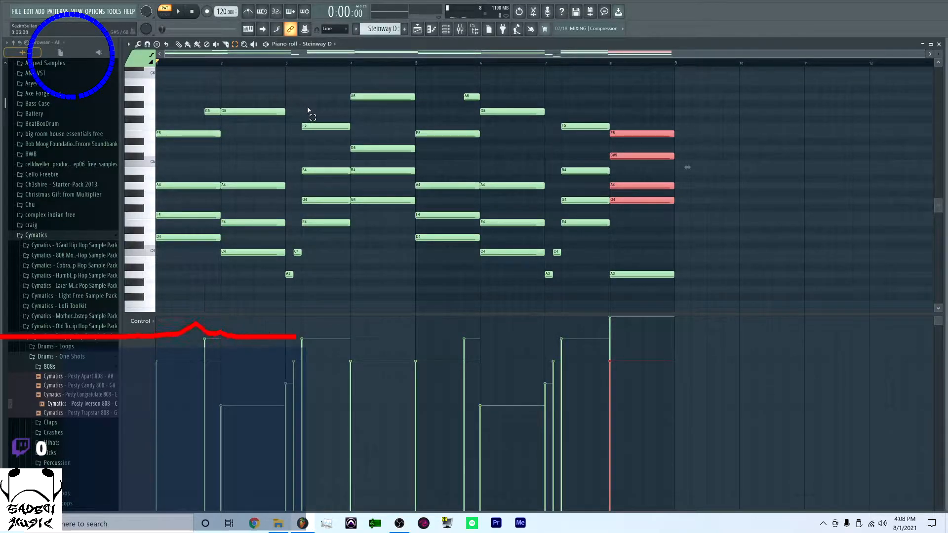
pyautogui.press('space')
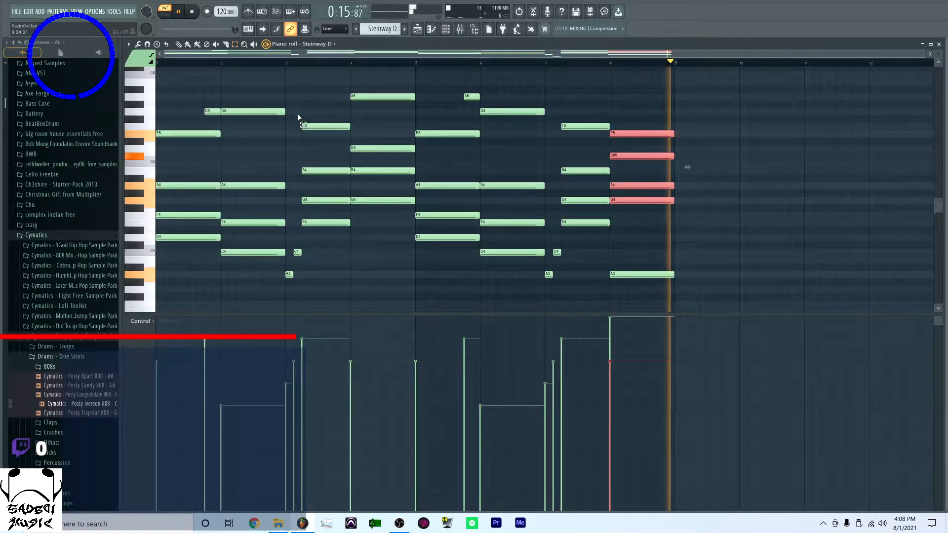
pyautogui.press('space')
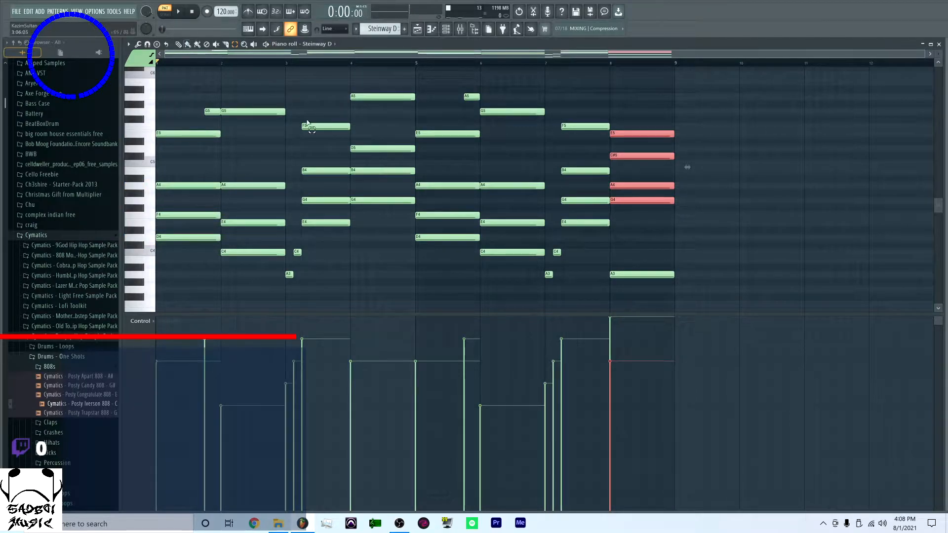
# Switch to the Pad L pattern and open the Pad L channel's notes in the piano roll
pyautogui.click(446, 29)
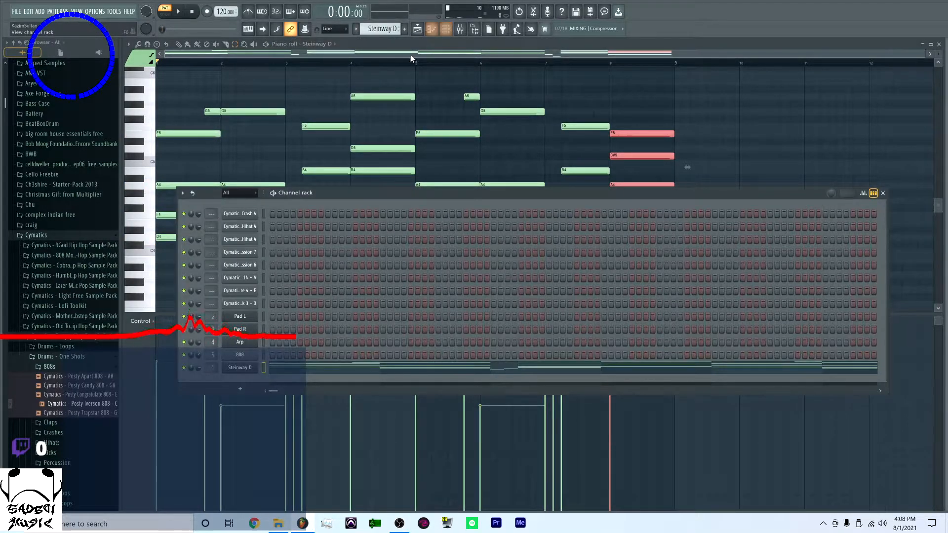
pyautogui.click(365, 28)
pyautogui.click(394, 32)
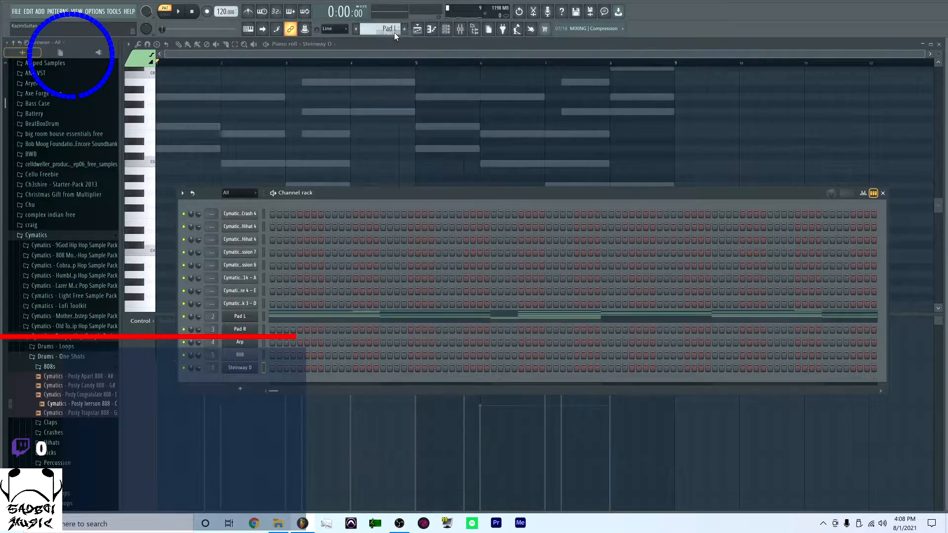
pyautogui.rightClick(252, 318)
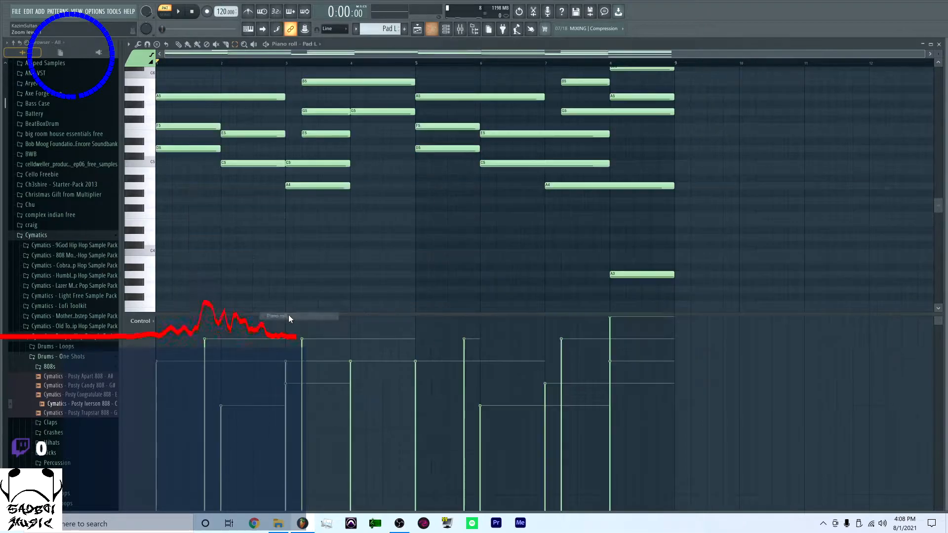
pyautogui.click(289, 315)
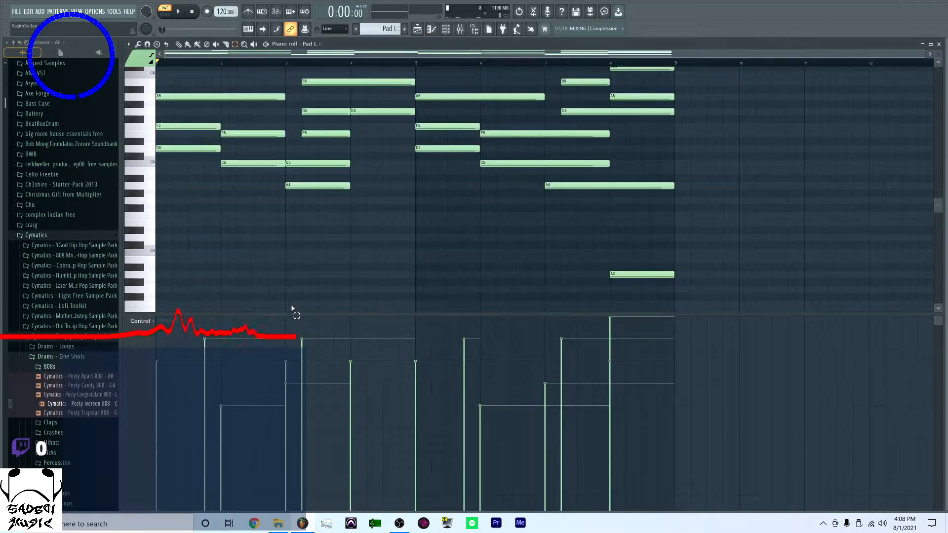
# Play the Pad L pattern through from the start, and select the long A5 note spanning bars 1 and 2
pyautogui.scroll(4, 355, 269)
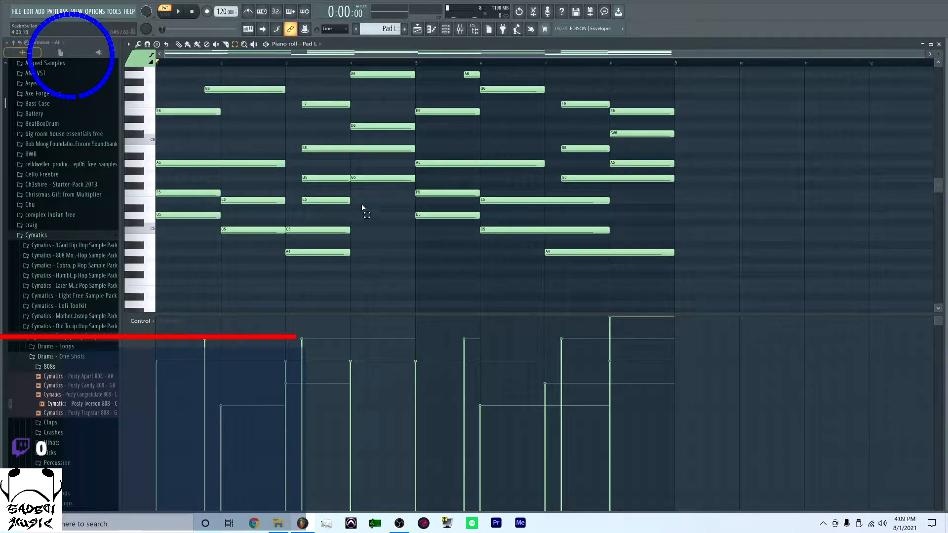
pyautogui.scroll(3, 470, 234)
pyautogui.scroll(-3, 465, 238)
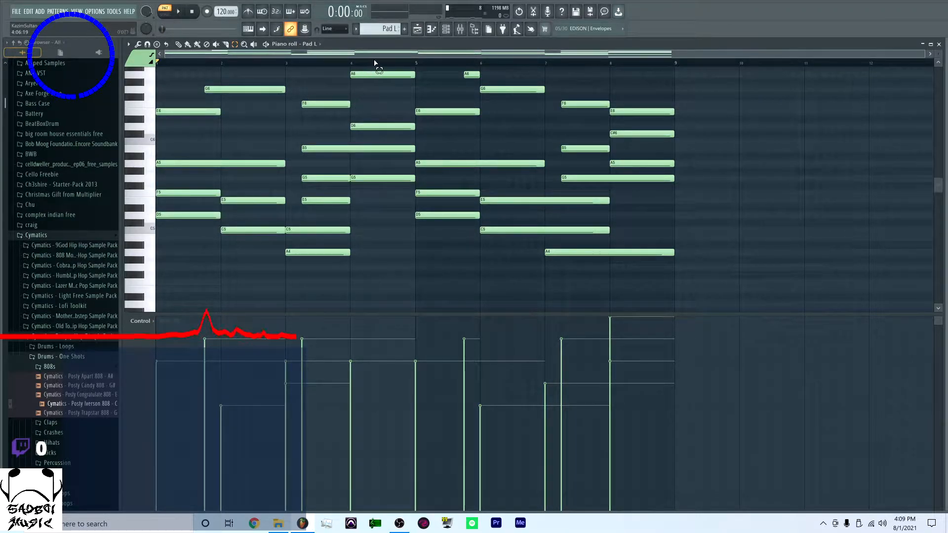
pyautogui.press('space')
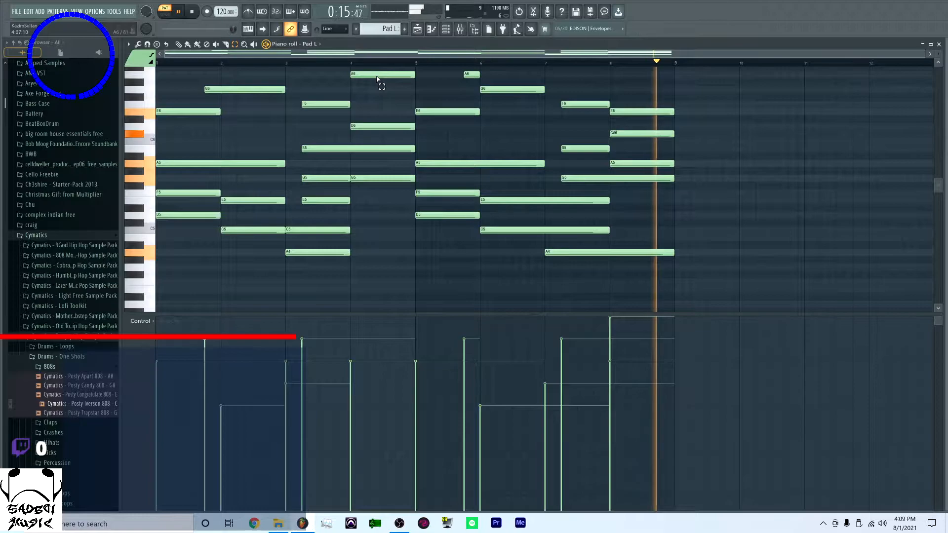
pyautogui.press('space')
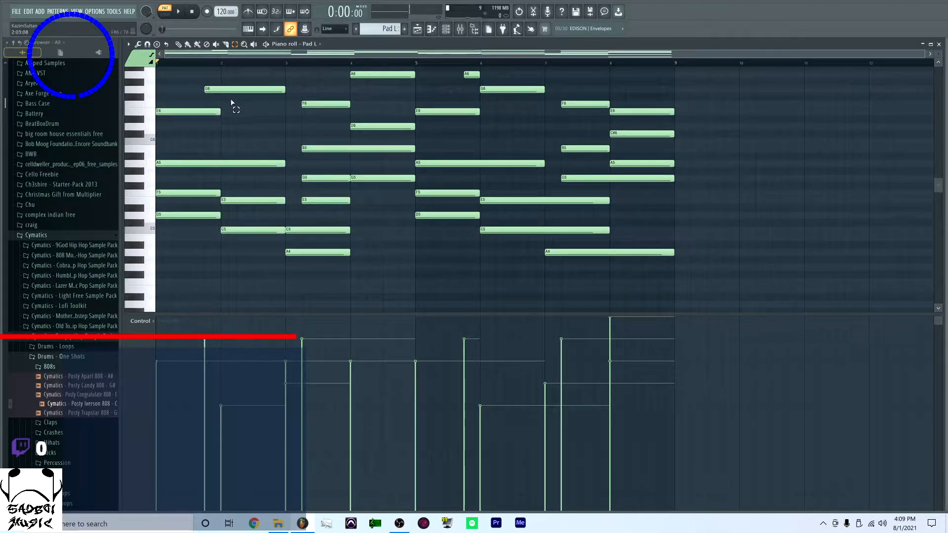
pyautogui.moveTo(224, 164); pyautogui.dragTo(235, 182)
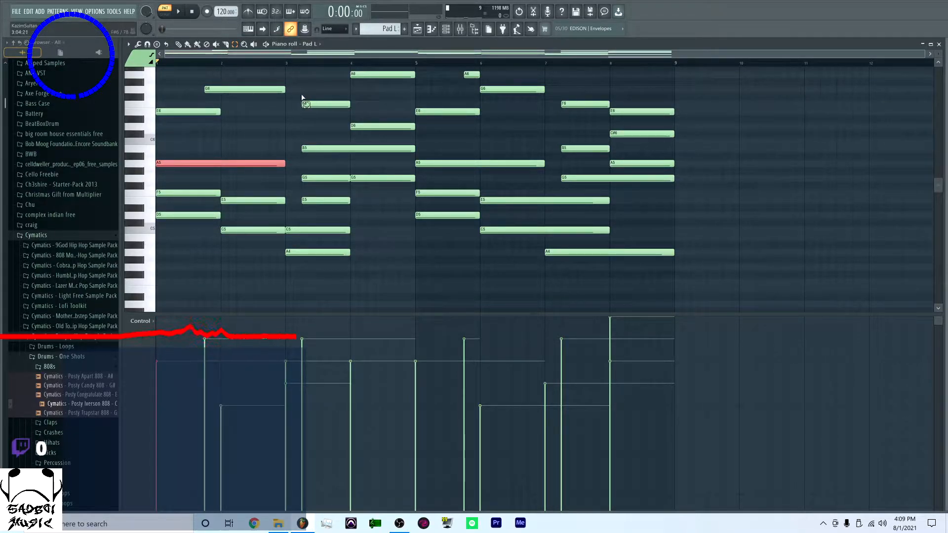
# Select the A4, C5, E5, G5 and B5 notes of the Pad L chord in bar 3
pyautogui.moveTo(296, 212); pyautogui.dragTo(310, 277)
pyautogui.moveTo(316, 243); pyautogui.dragTo(309, 259)
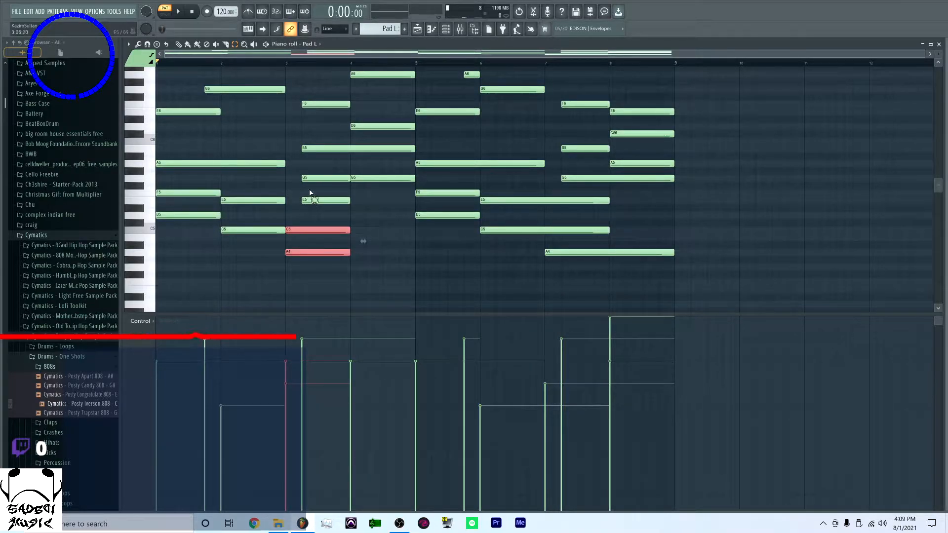
pyautogui.moveTo(300, 204); pyautogui.dragTo(281, 252)
pyautogui.scroll(-5, 423, 239)
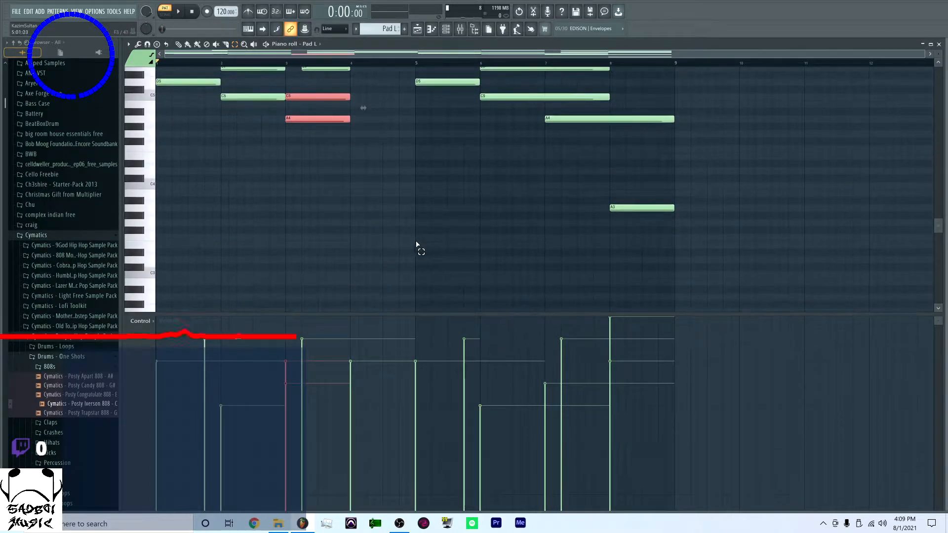
pyautogui.scroll(3, 419, 250)
pyautogui.click(328, 250)
pyautogui.moveTo(329, 251); pyautogui.dragTo(308, 94)
pyautogui.scroll(-1, 445, 247)
pyautogui.scroll(4, 451, 254)
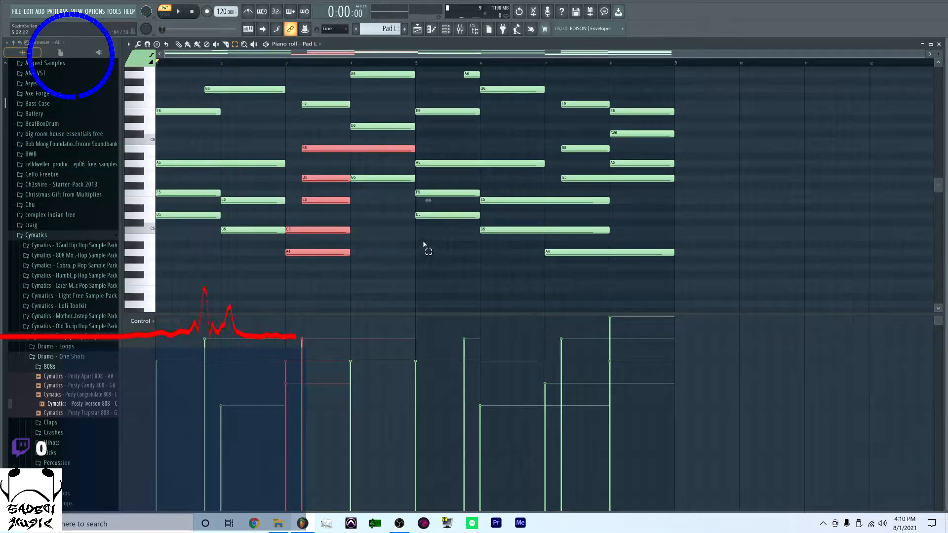
# Clear the note selection and review the lower Pad L notes through to the end of bar 8
pyautogui.scroll(-4, 435, 262)
pyautogui.moveTo(448, 195); pyautogui.dragTo(552, 289)
pyautogui.scroll(-3, 475, 211)
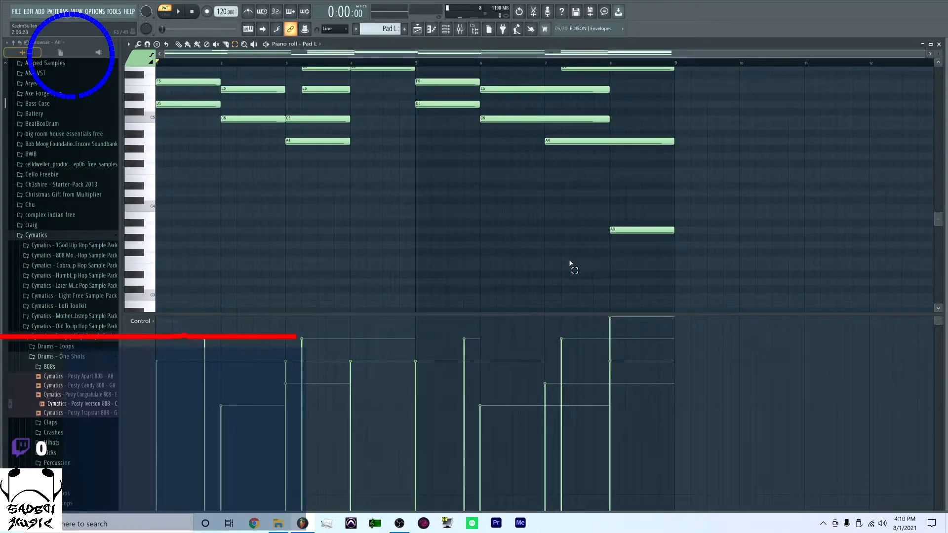
pyautogui.scroll(5, 570, 263)
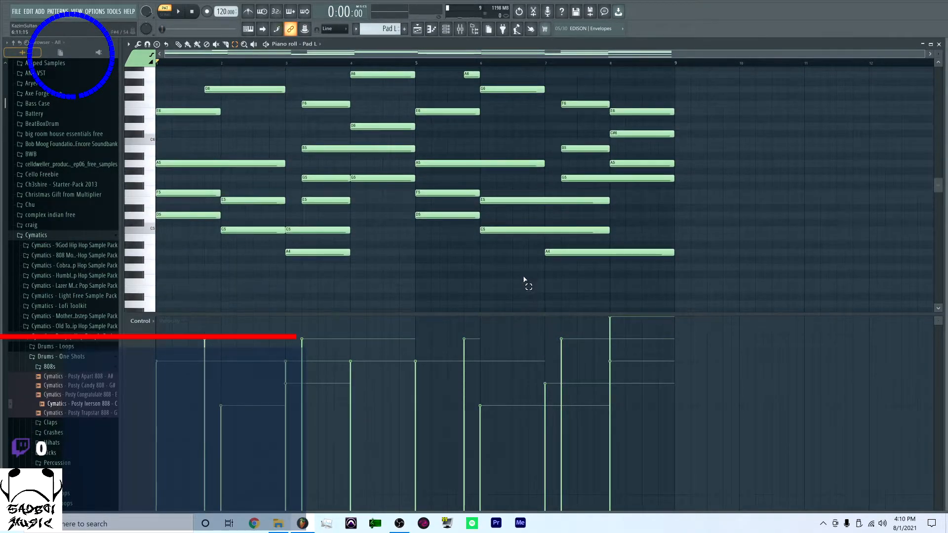
pyautogui.scroll(1, 525, 280)
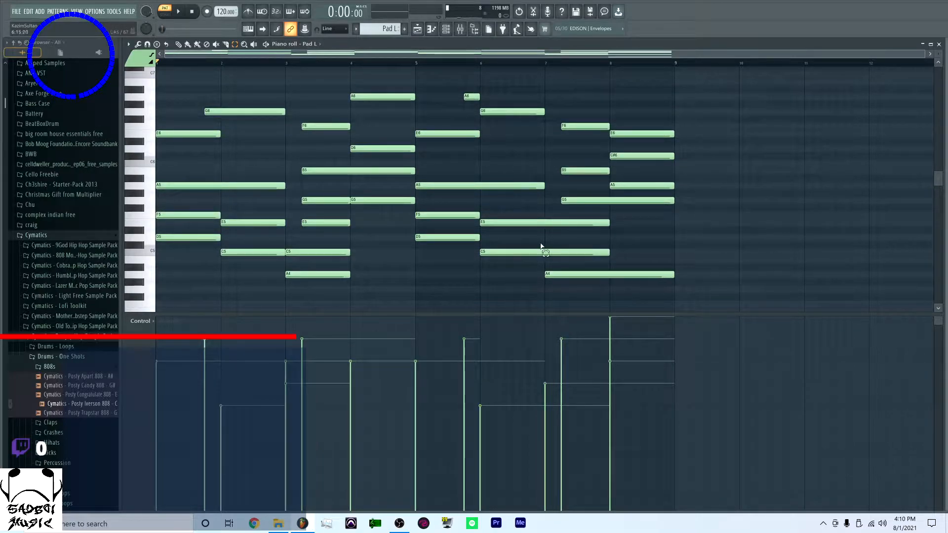
# Open the Pad R pattern's notes in the piano roll and play the pattern through once
pyautogui.click(382, 30)
pyautogui.click(392, 43)
pyautogui.click(311, 44)
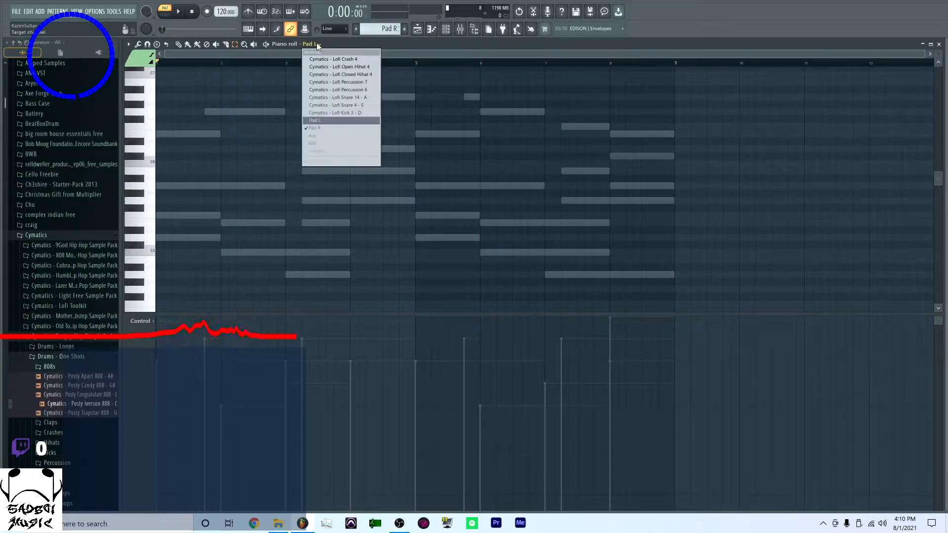
pyautogui.click(324, 127)
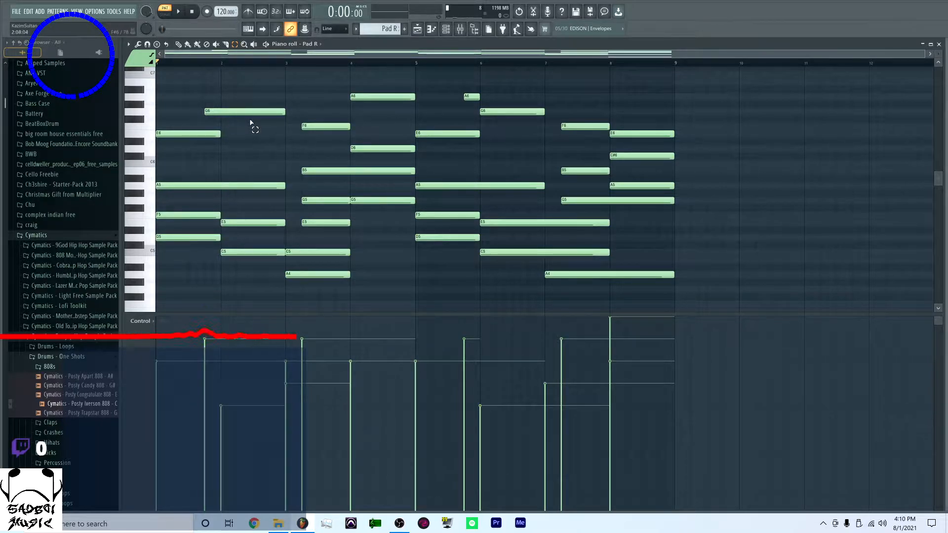
pyautogui.press('space')
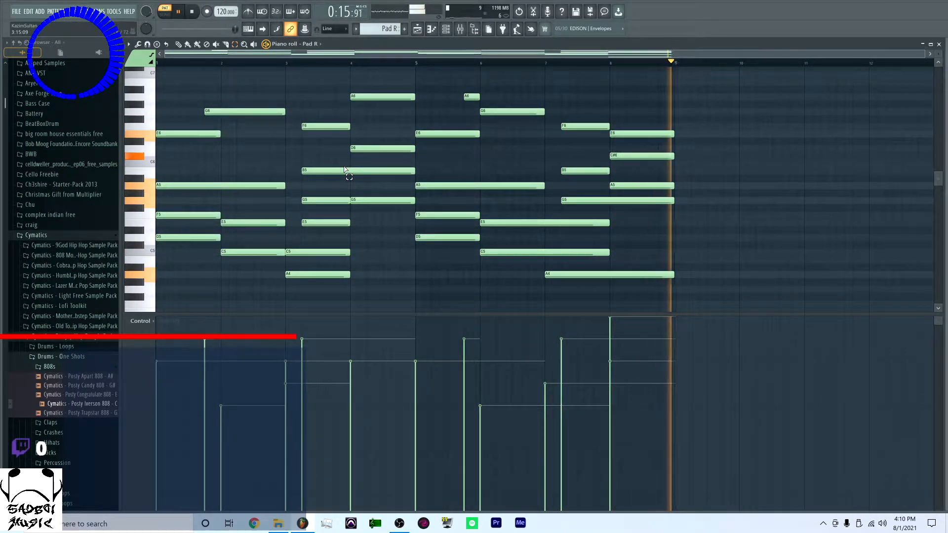
pyautogui.press('space')
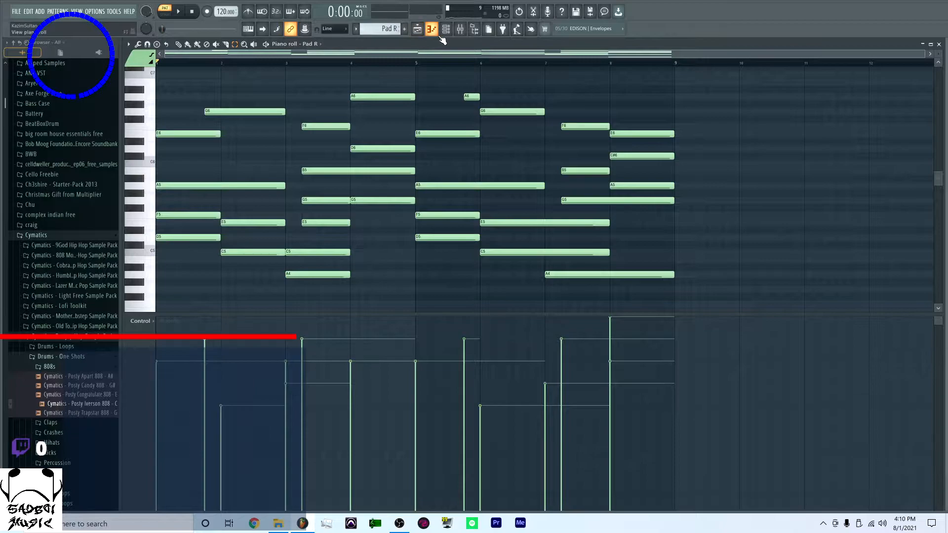
# Open the Arp pattern's notes in the piano roll and play the pattern
pyautogui.click(446, 33)
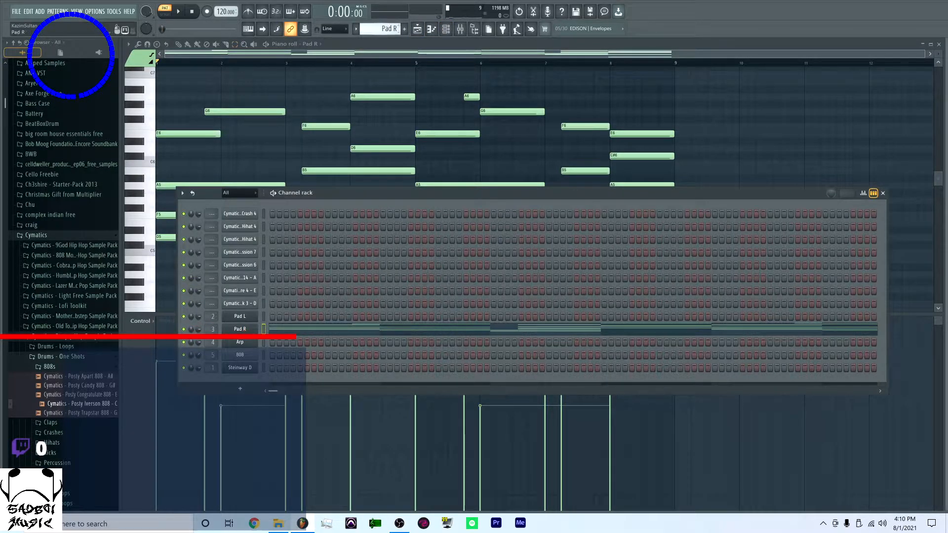
pyautogui.click(385, 28)
pyautogui.click(387, 50)
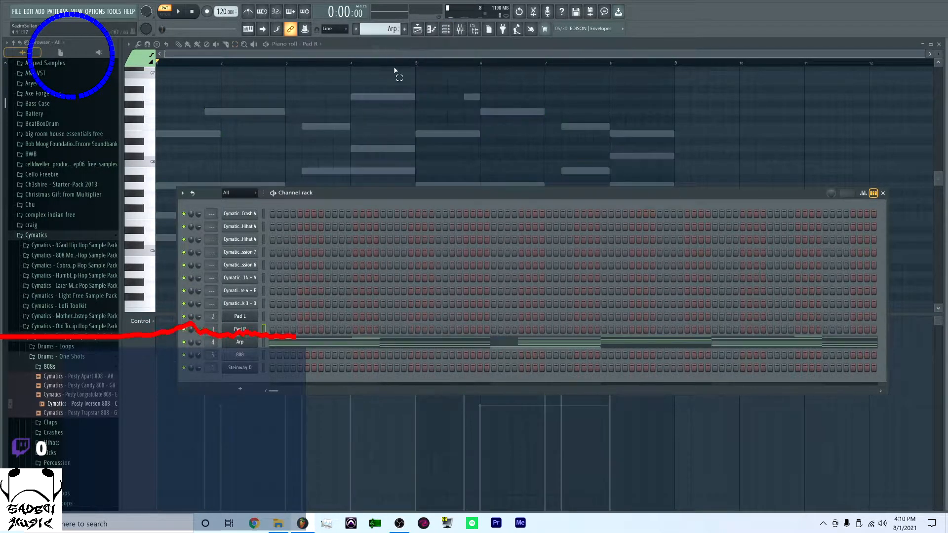
pyautogui.rightClick(258, 341)
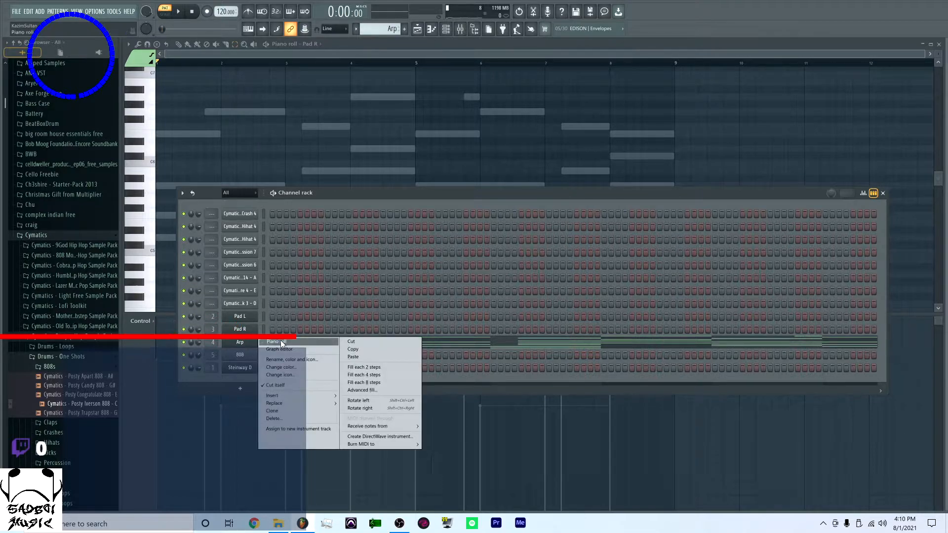
pyautogui.click(280, 340)
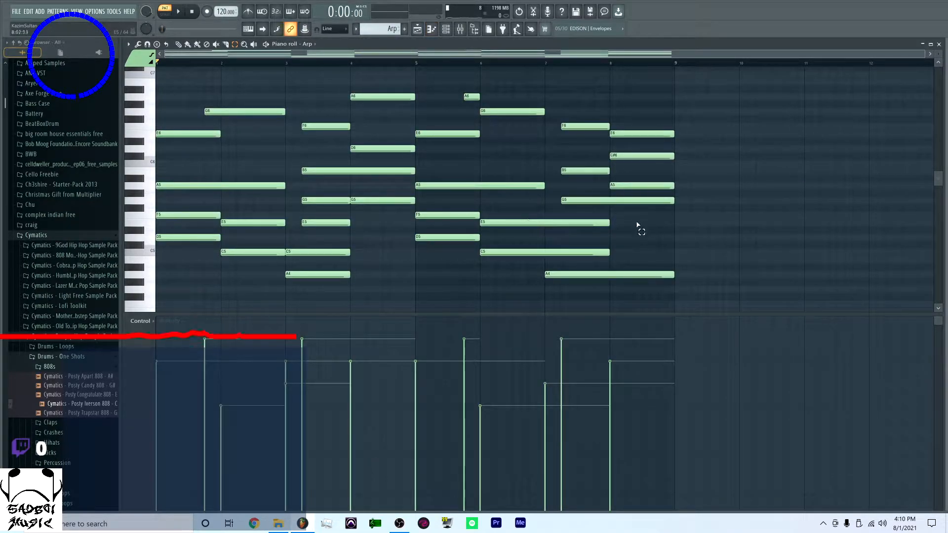
pyautogui.press('space')
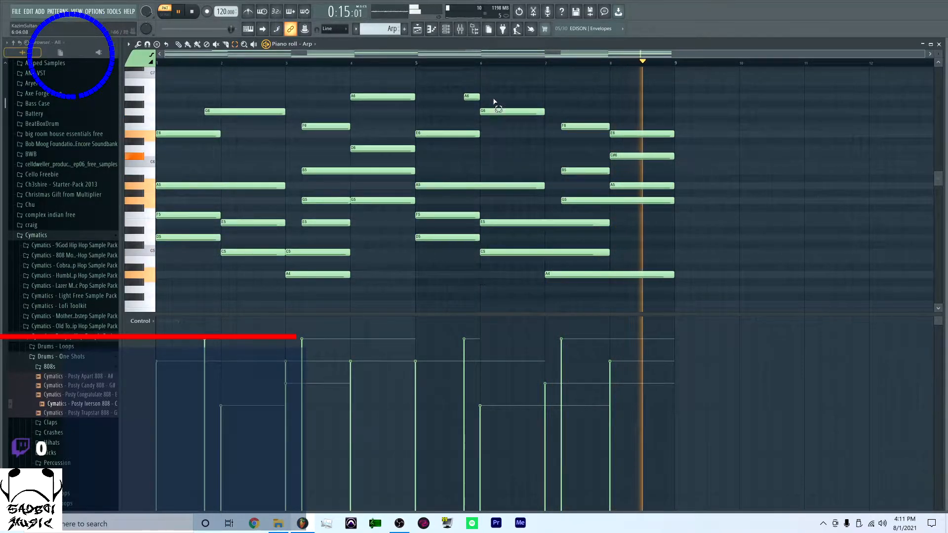
# Open the Arp channel's Omnisphere arpeggiator and set its Slide step modifiers to None
pyautogui.click(445, 29)
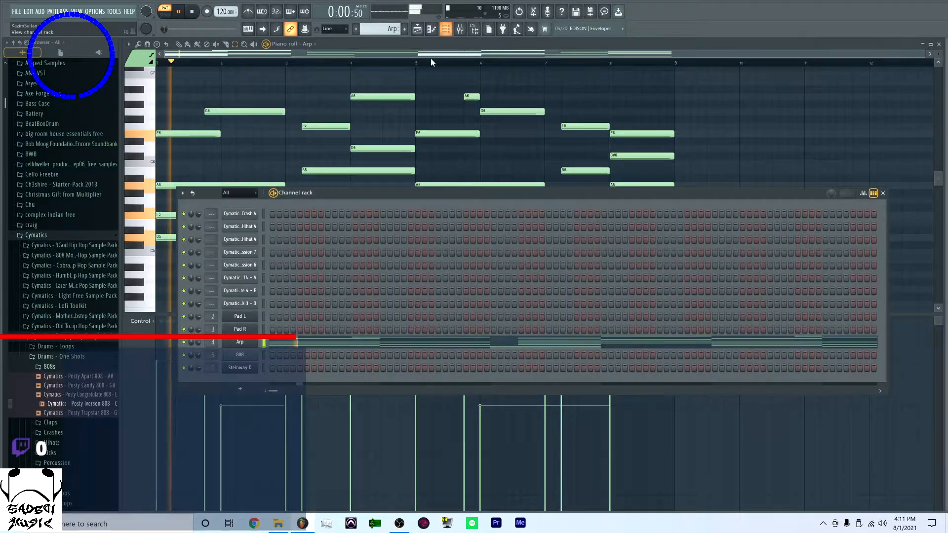
pyautogui.click(240, 342)
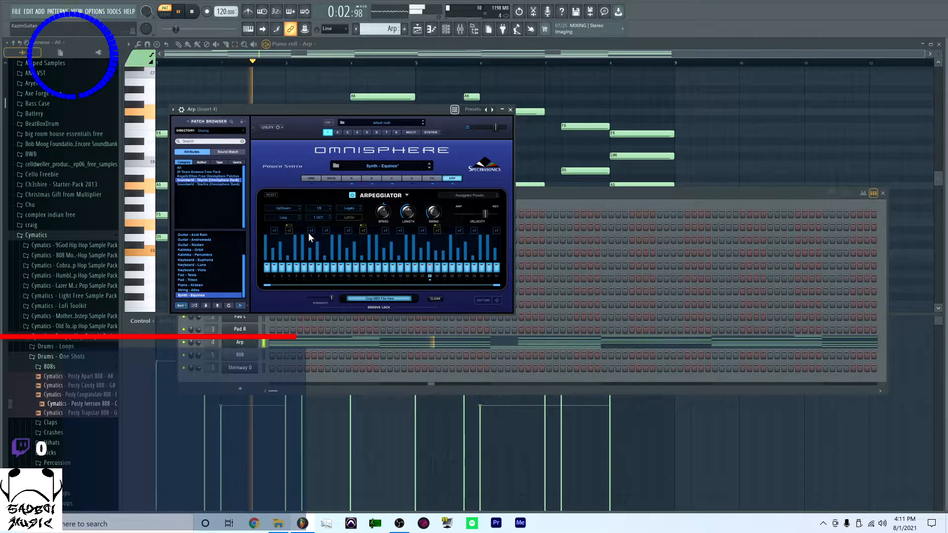
pyautogui.click(290, 229)
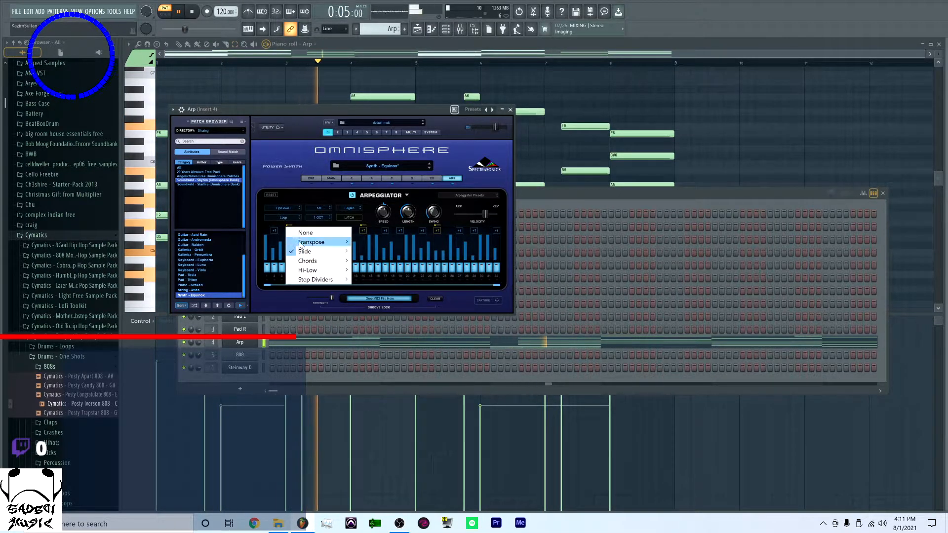
pyautogui.click(312, 233)
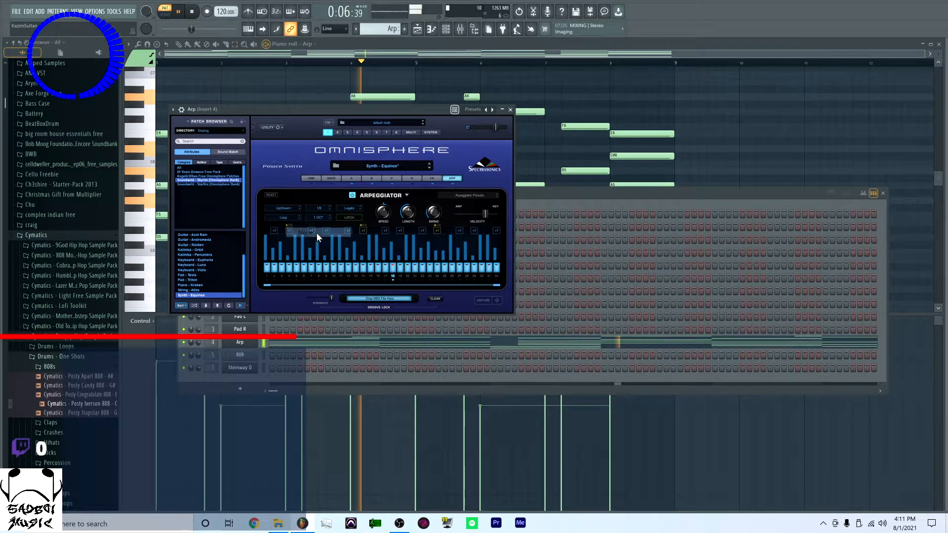
pyautogui.click(363, 227)
pyautogui.click(425, 235)
pyautogui.click(438, 229)
pyautogui.click(450, 233)
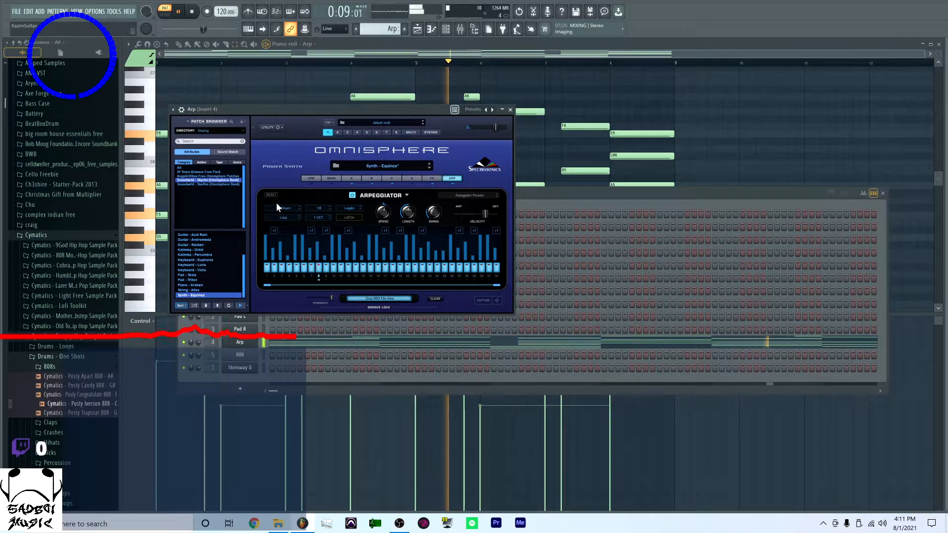
# Check the arpeggiator's note-order modes without changing the mode, and close the Arp instrument with playback stopped
pyautogui.click(292, 208)
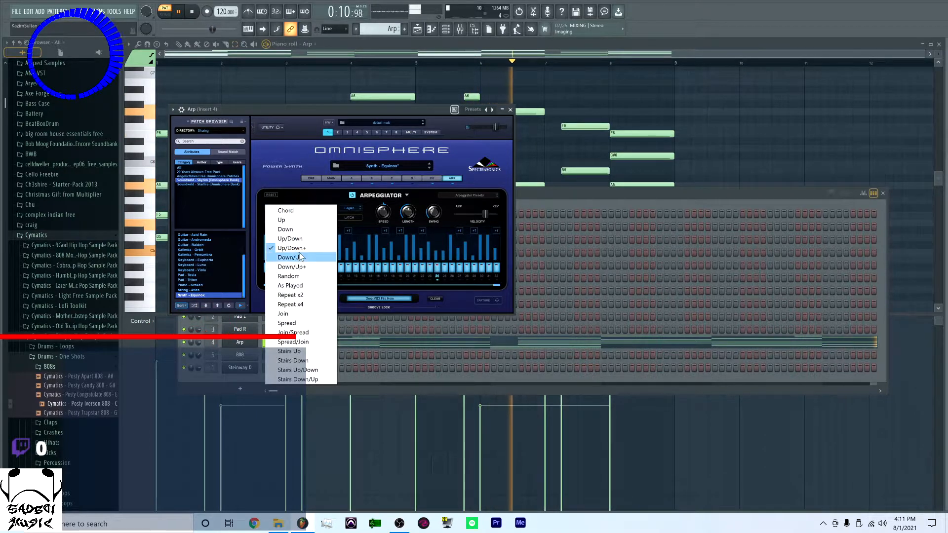
pyautogui.click(336, 188)
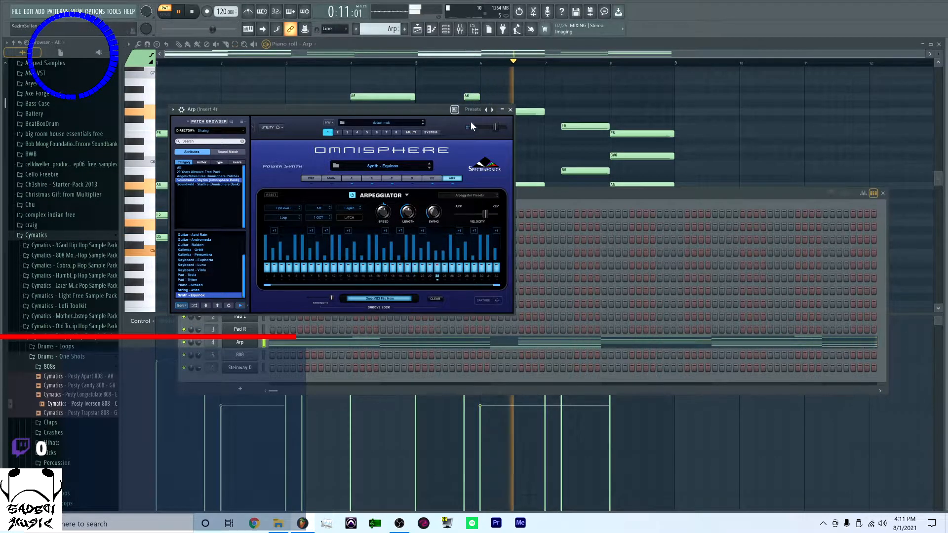
pyautogui.click(510, 110)
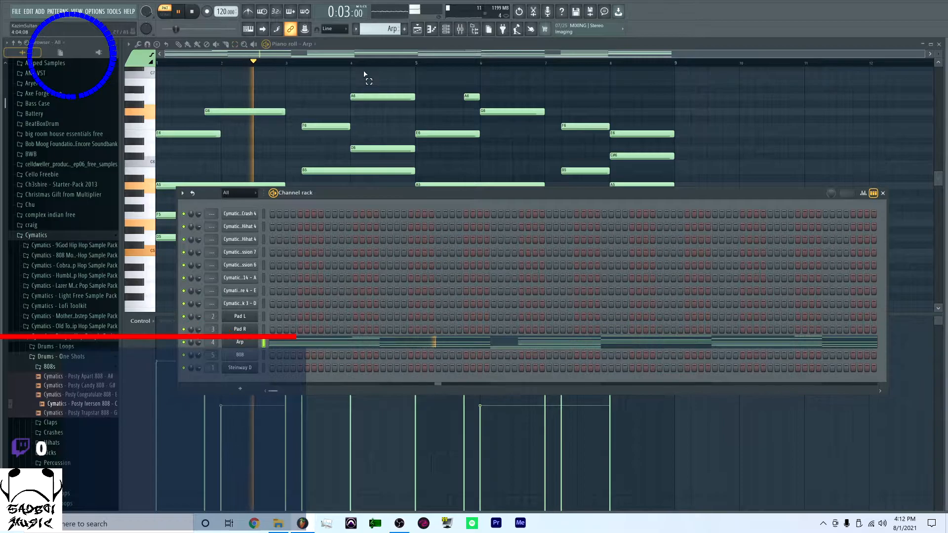
pyautogui.press('space')
# Open the 808 pattern's notes in the piano roll and play the bassline through once
pyautogui.click(378, 30)
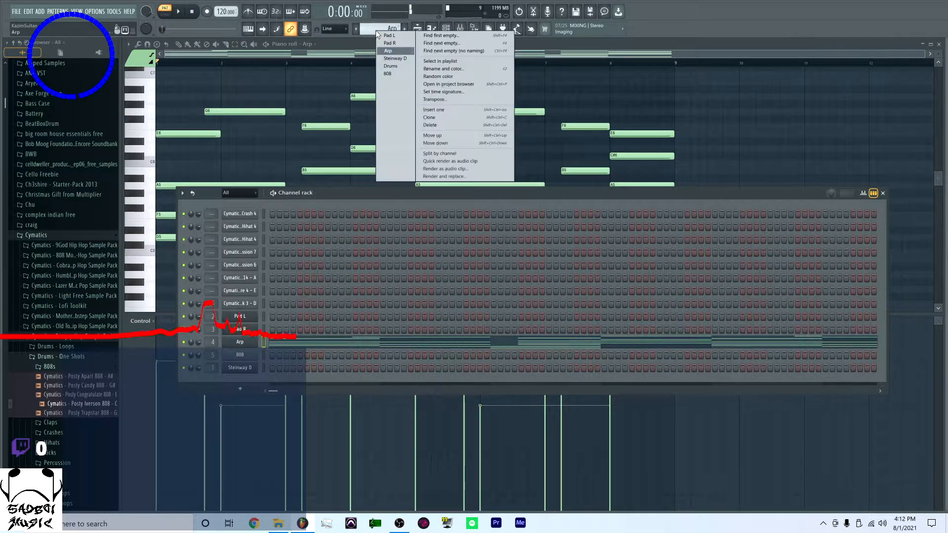
pyautogui.click(390, 74)
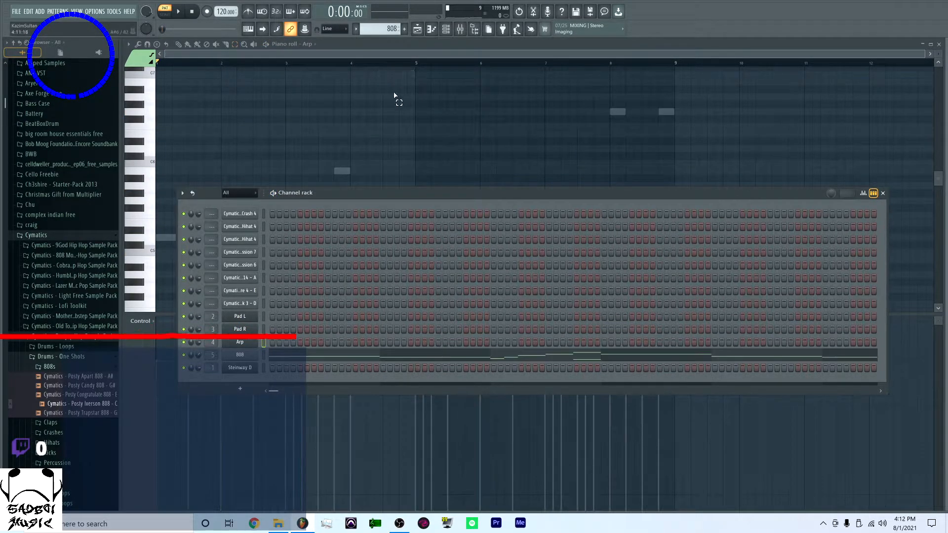
pyautogui.rightClick(254, 358)
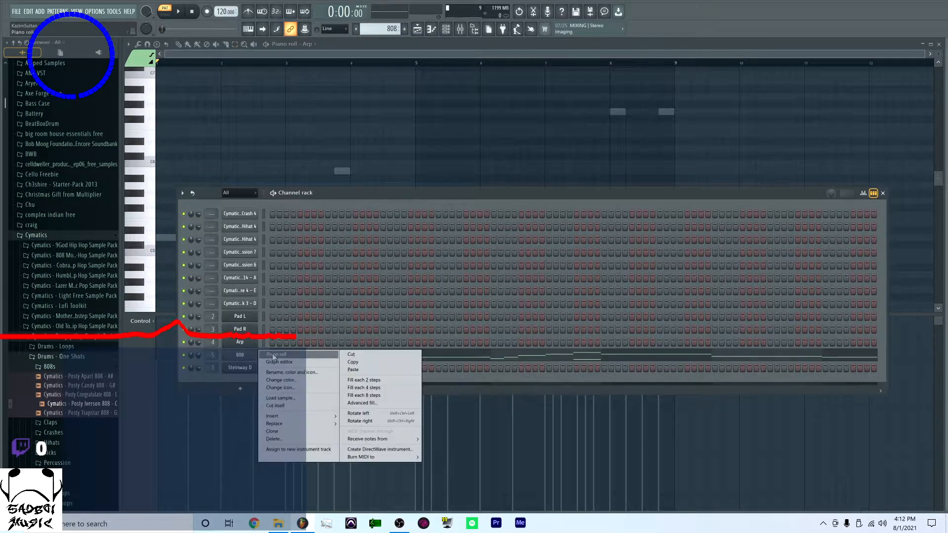
pyautogui.click(274, 354)
pyautogui.scroll(-3, 329, 254)
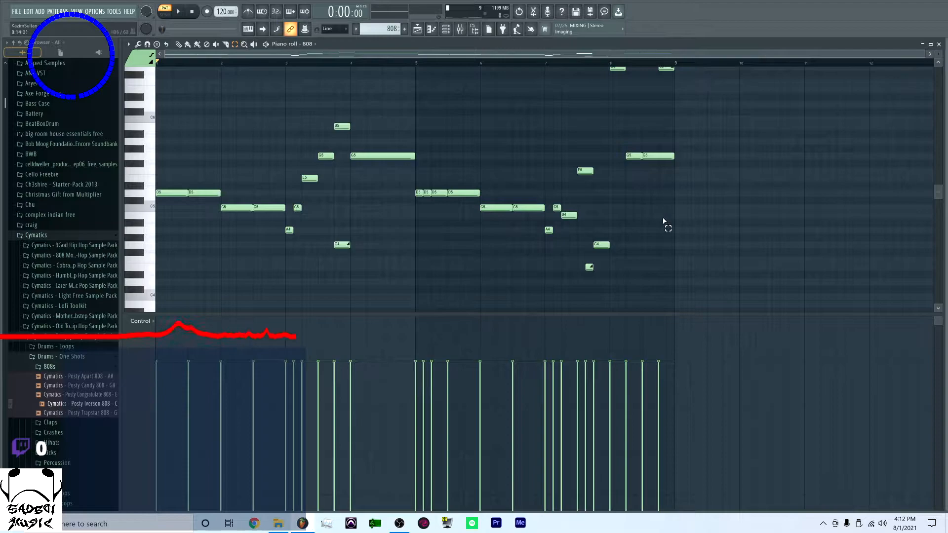
pyautogui.scroll(1, 668, 233)
pyautogui.press('space')
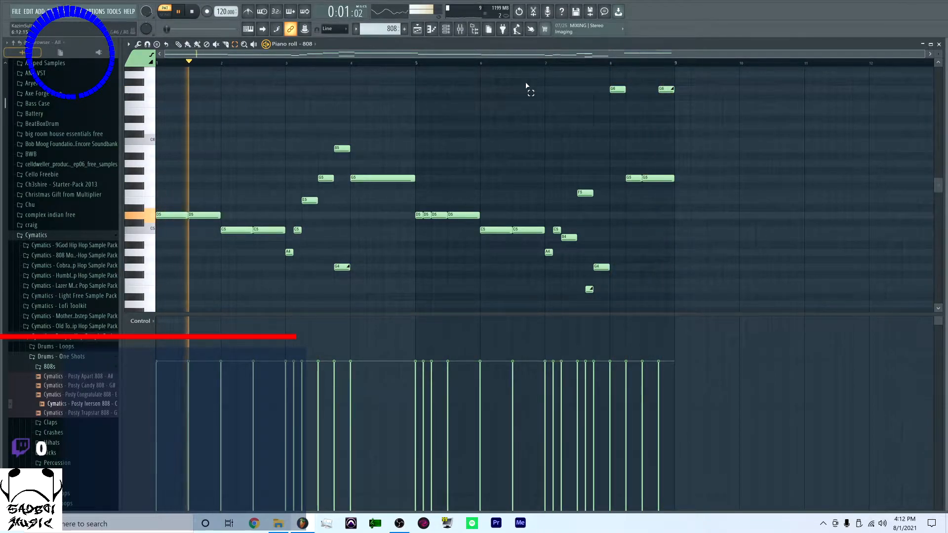
pyautogui.press('space')
# Show the Drums pattern in the channel rack and play it while following its steps
pyautogui.click(447, 29)
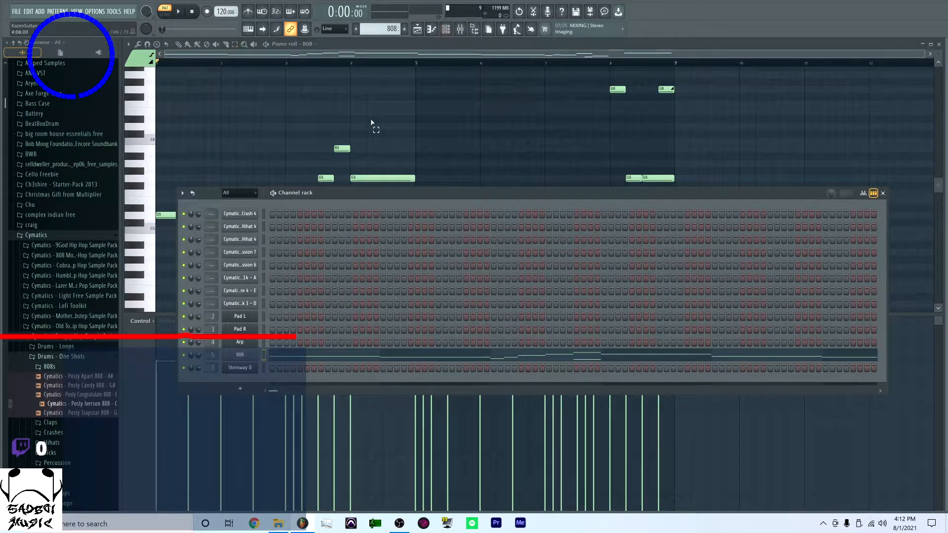
pyautogui.click(394, 26)
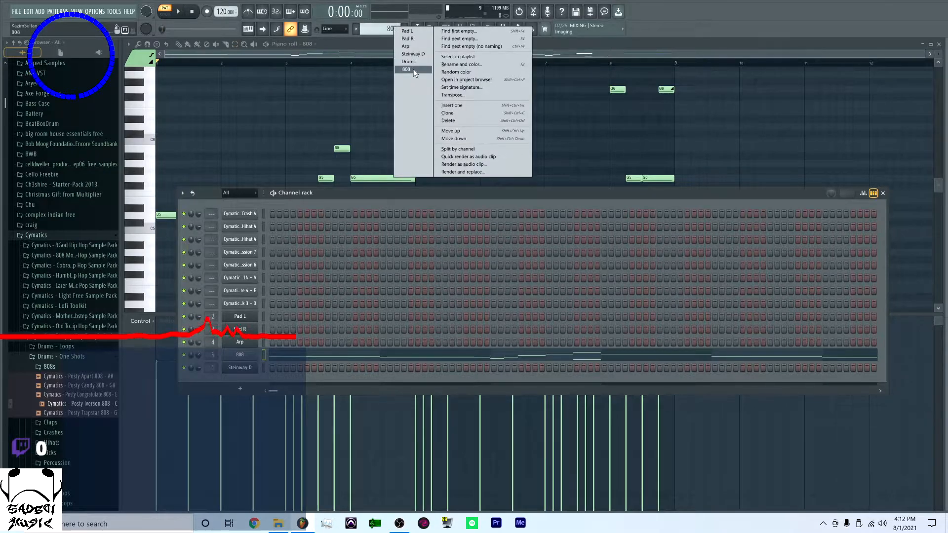
pyautogui.click(411, 62)
pyautogui.press('space')
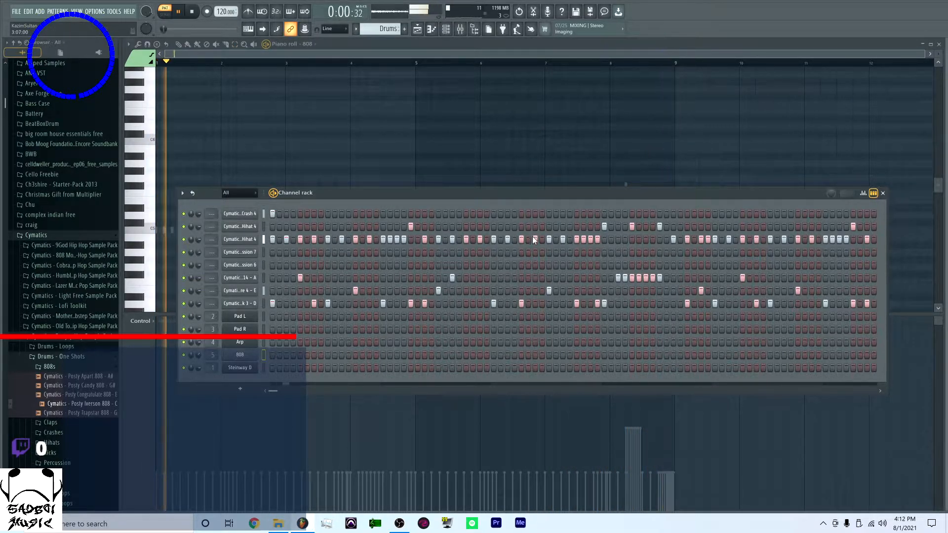
pyautogui.moveTo(271, 391); pyautogui.dragTo(322, 381)
pyautogui.press('space')
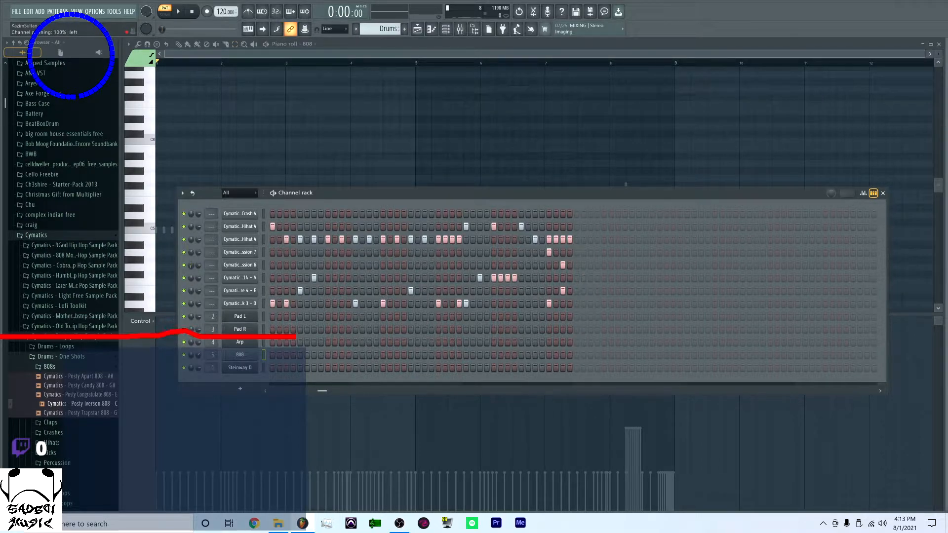
# Replay the Drums pattern and examine its final steps in the channel rack
pyautogui.scroll(10, 192, 252)
pyautogui.press('space')
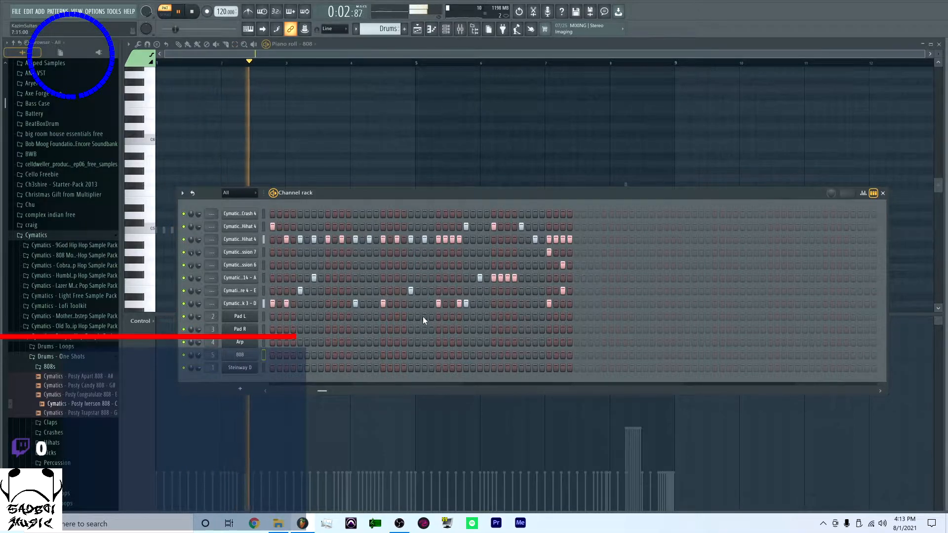
pyautogui.moveTo(319, 390); pyautogui.dragTo(331, 346)
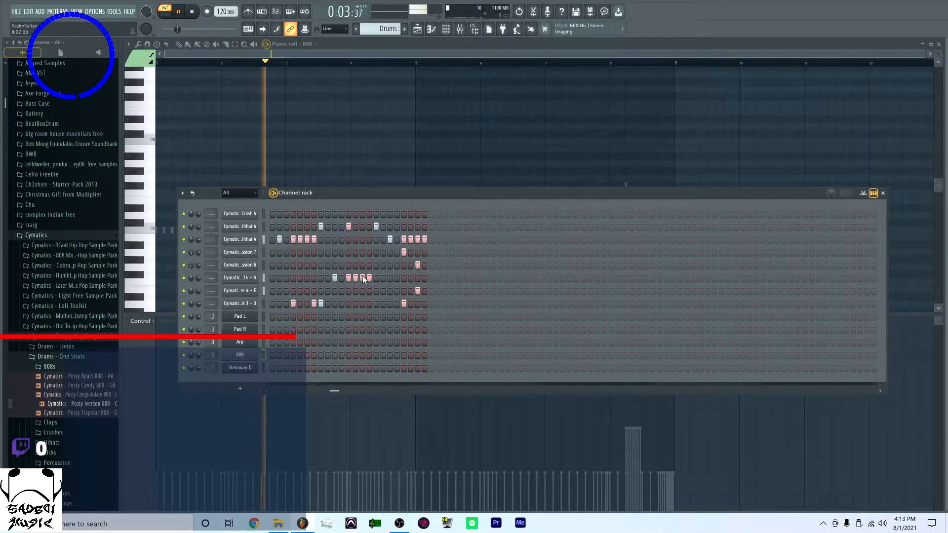
# Reset the panning of the Lofi Percussion 7 and Lofi Percussion 6 channels, and stop playback
pyautogui.rightClick(191, 253)
pyautogui.click(194, 258)
pyautogui.rightClick(191, 266)
pyautogui.click(193, 271)
pyautogui.press('space')
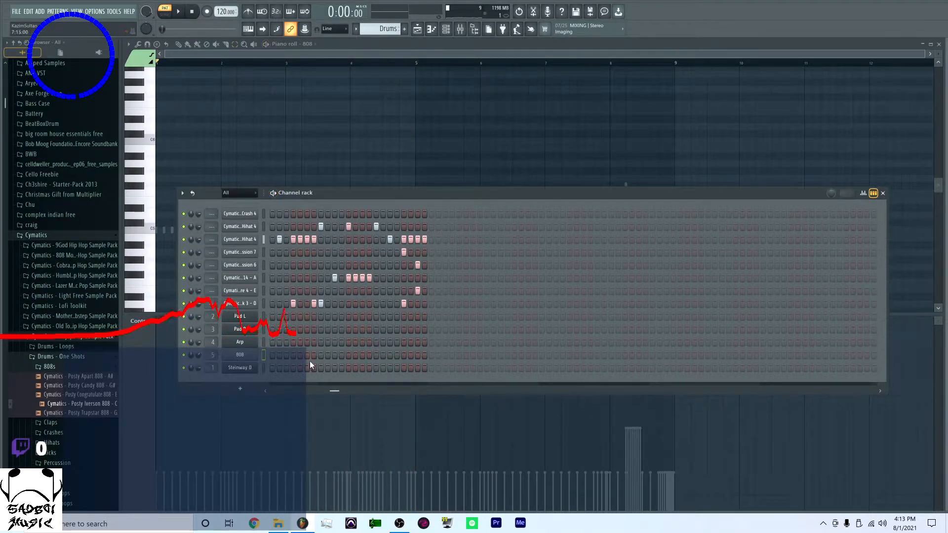
# Examine the drum steps of the Drums pattern in the channel rack from beginning to end and return to the start
pyautogui.moveTo(330, 391); pyautogui.dragTo(272, 391)
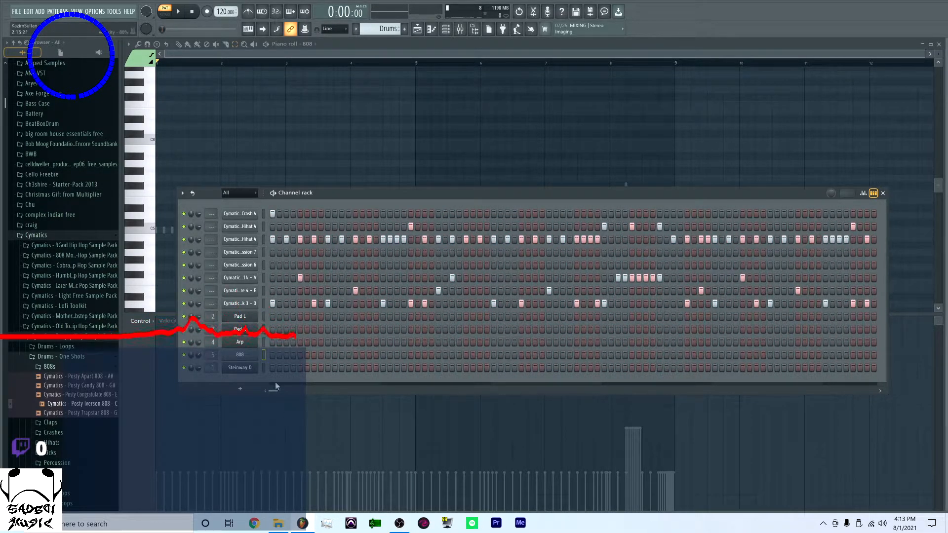
pyautogui.rightClick(257, 308)
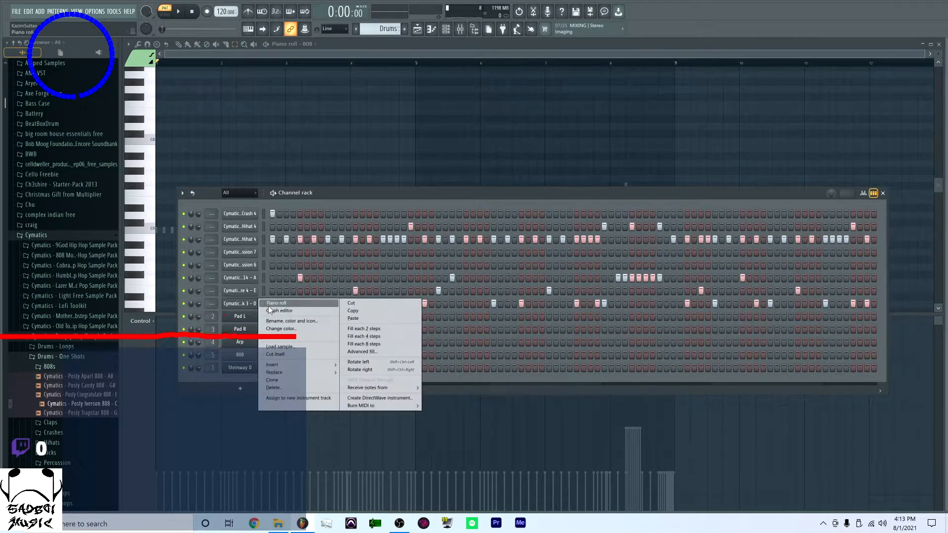
pyautogui.click(423, 206)
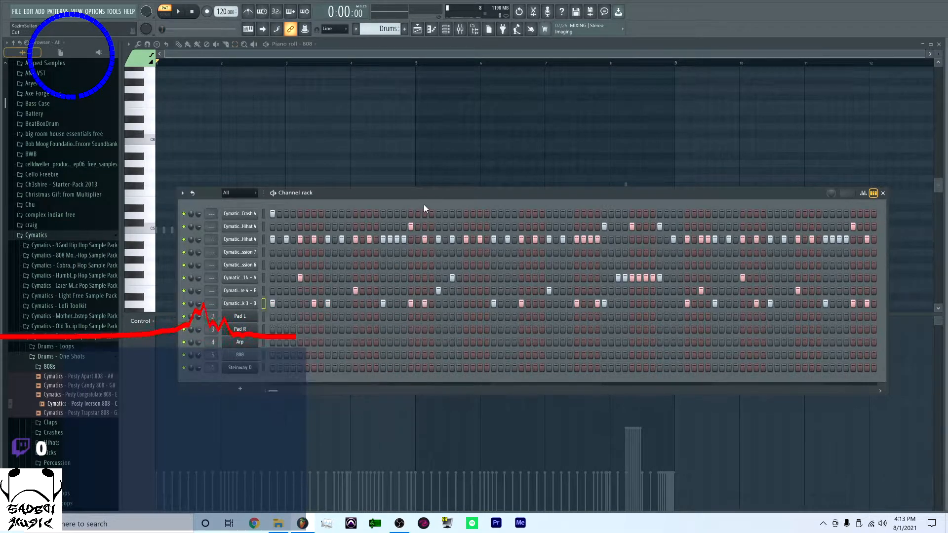
pyautogui.moveTo(275, 392); pyautogui.dragTo(291, 393)
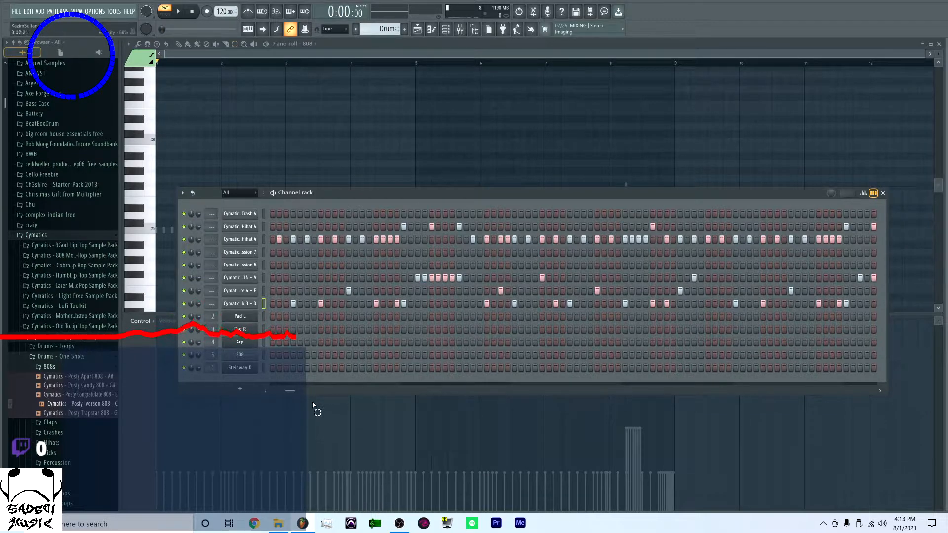
pyautogui.moveTo(289, 391); pyautogui.dragTo(314, 391)
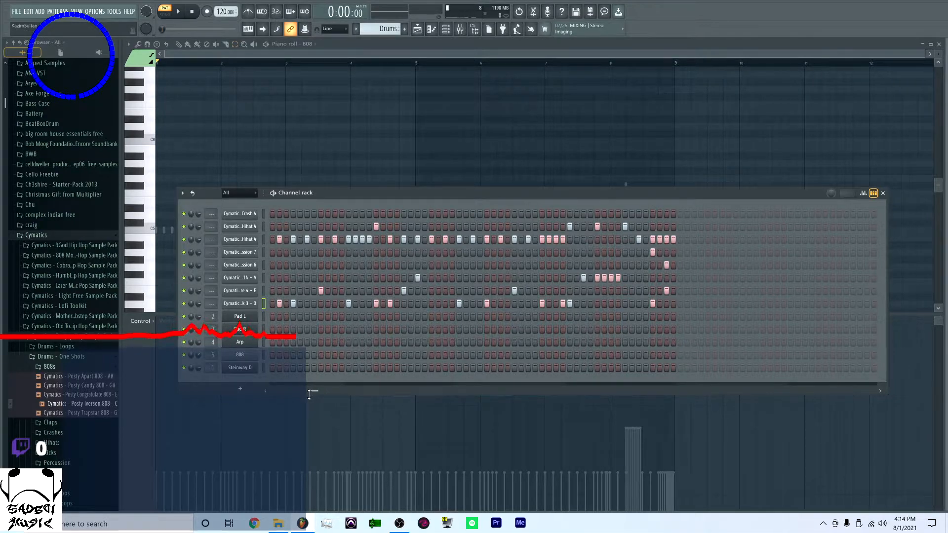
pyautogui.moveTo(313, 393); pyautogui.dragTo(240, 388)
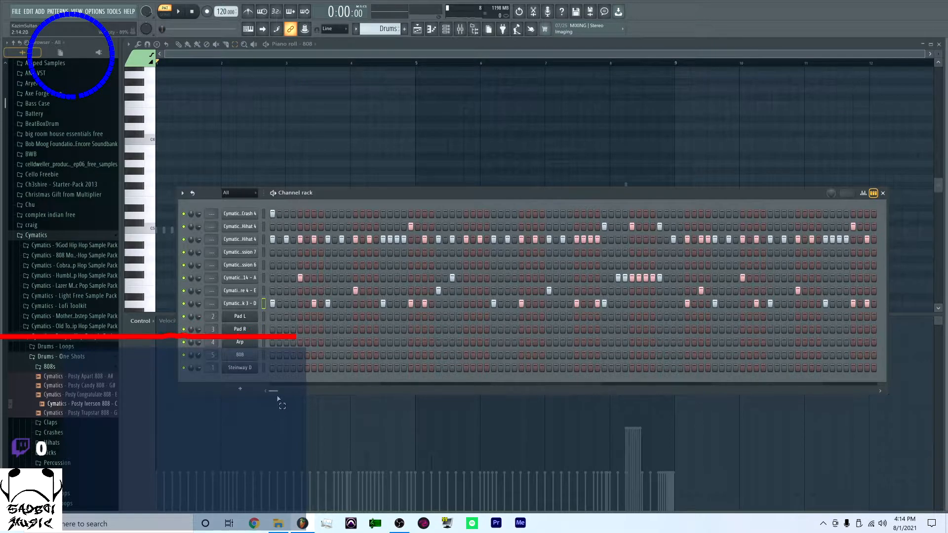
pyautogui.moveTo(273, 392); pyautogui.dragTo(250, 402)
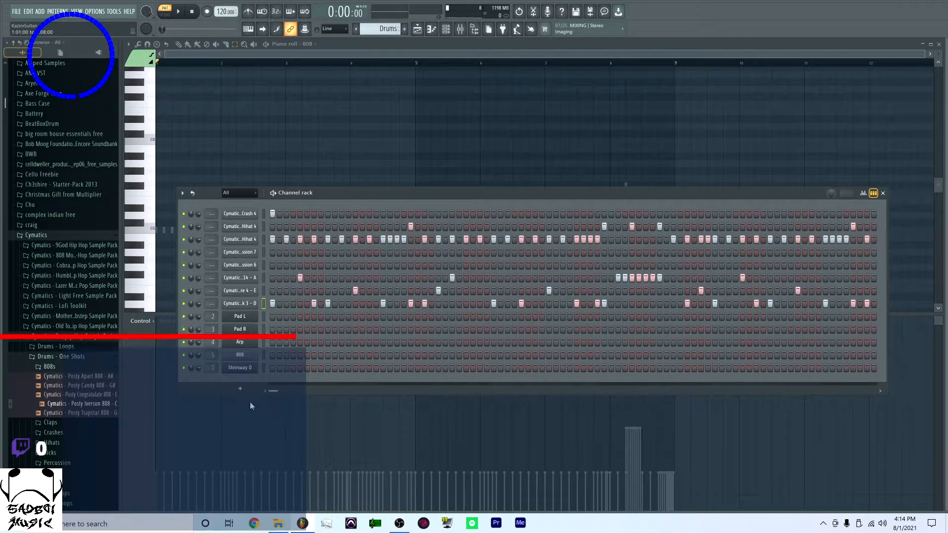
# Add a Lofi Crash 4 note at bar 5 of the Drums pattern and play the pattern to hear it
pyautogui.rightClick(255, 213)
pyautogui.click(277, 215)
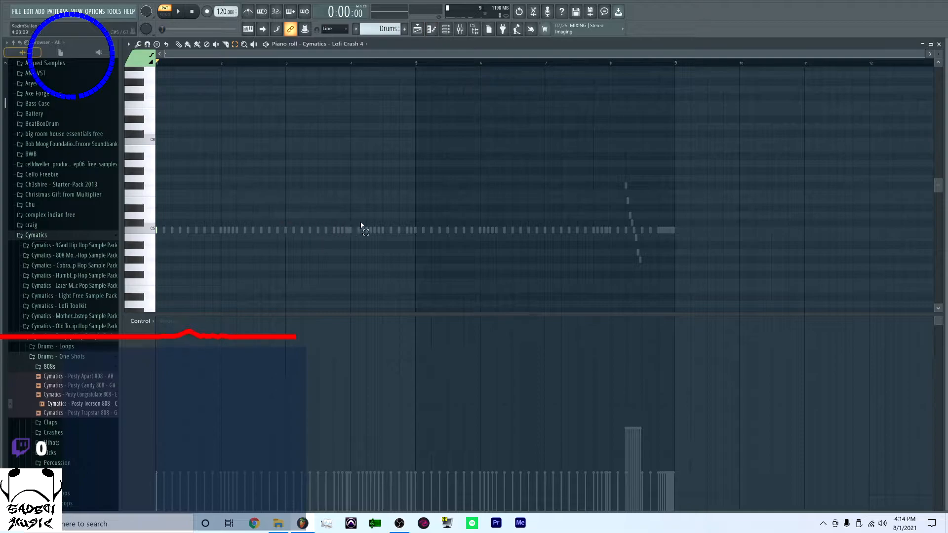
pyautogui.click(416, 231)
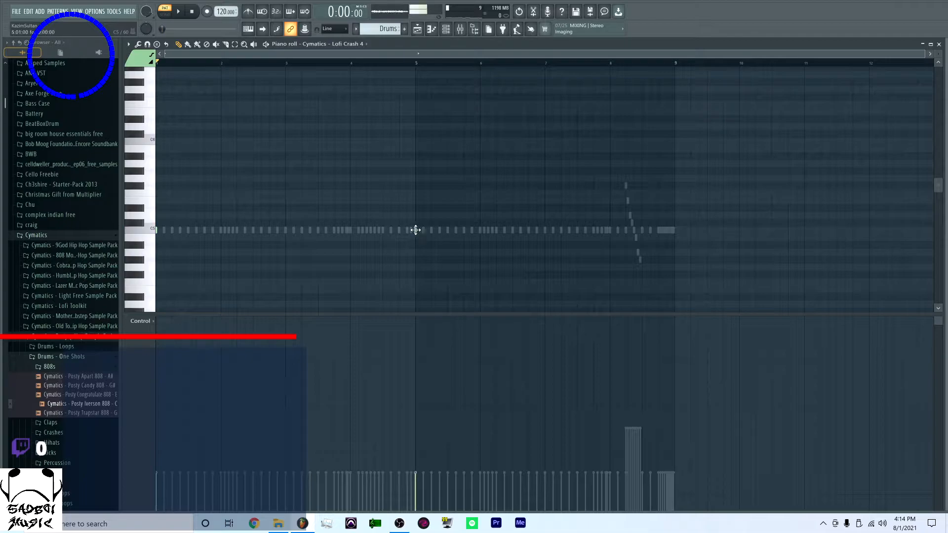
pyautogui.press('space')
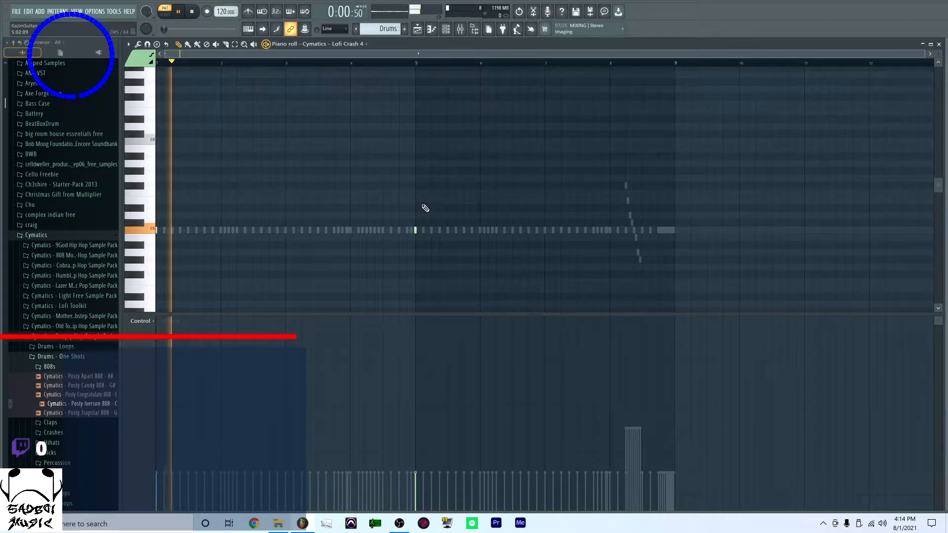
pyautogui.click(452, 29)
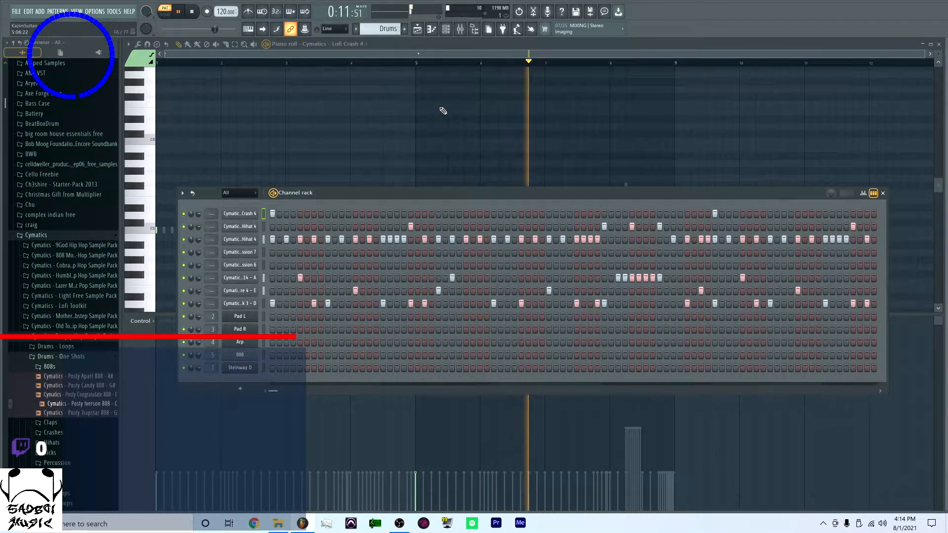
pyautogui.press('space')
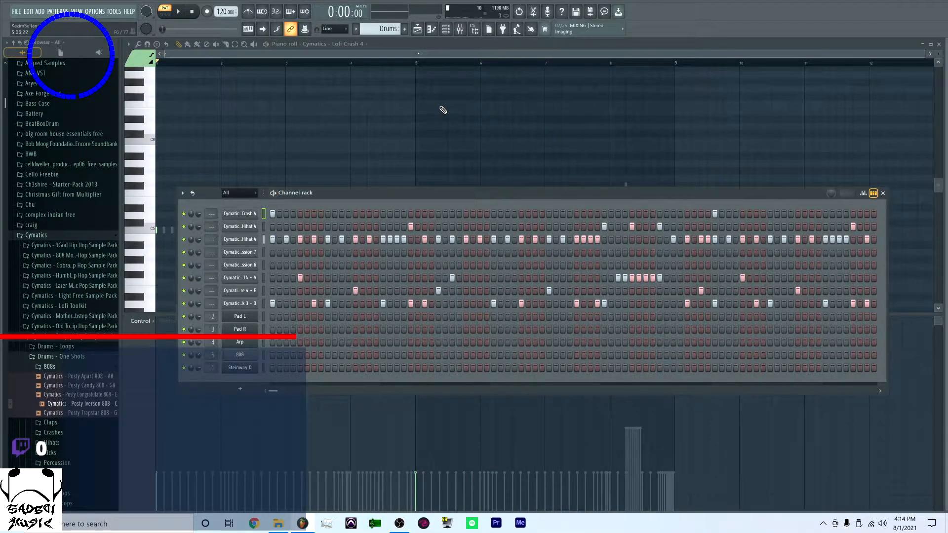
# In the playlist, move the Drums, Arp, Pad L, Pad R and 808 clips to bar 13 and duplicate the Steinway D clip to bar 9
pyautogui.click(417, 29)
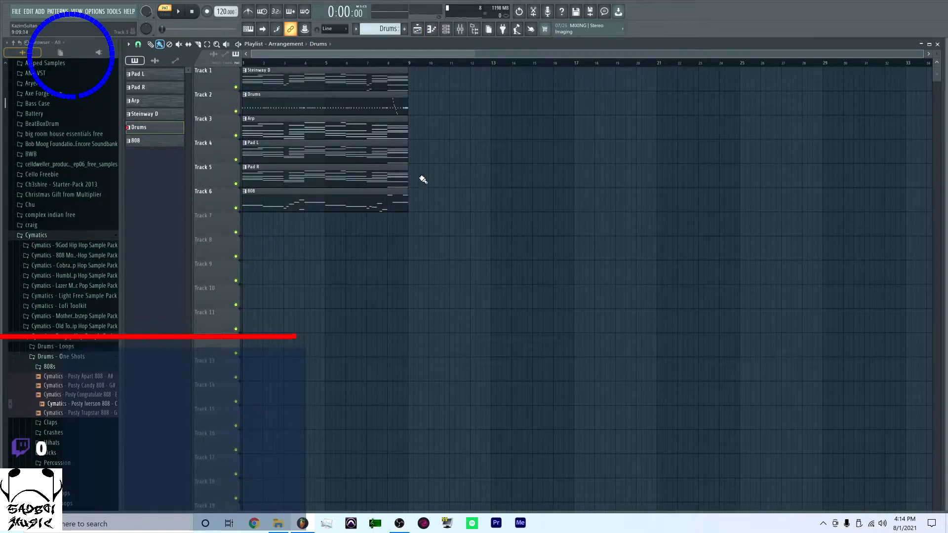
pyautogui.scroll(3, 472, 165)
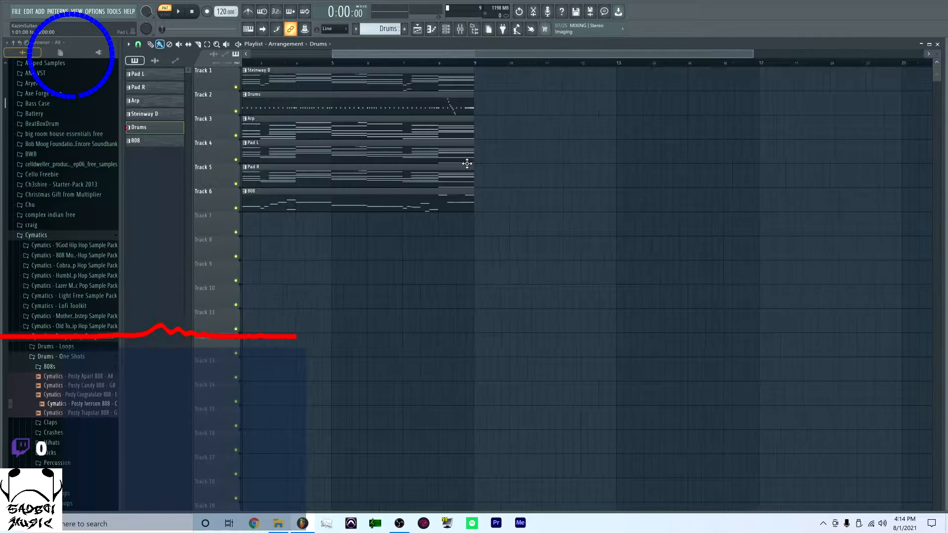
pyautogui.scroll(-3, 467, 162)
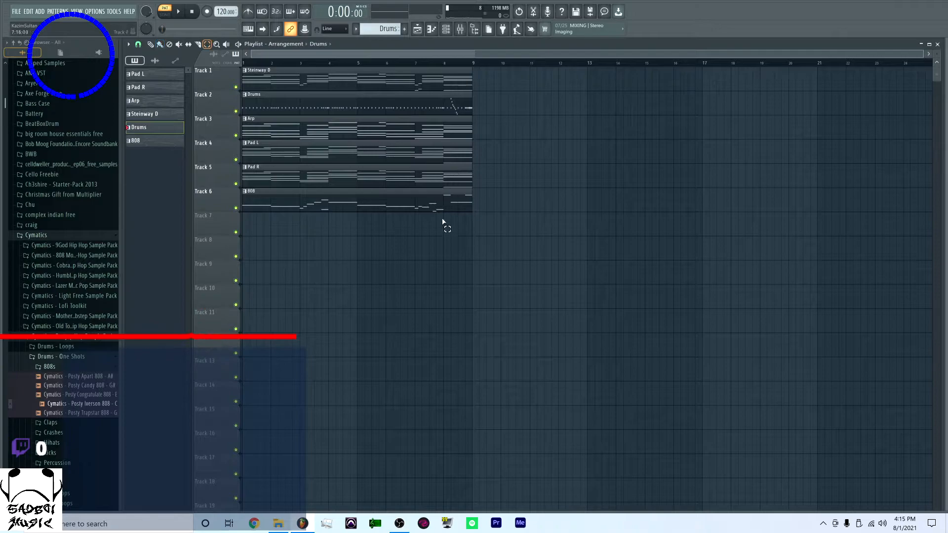
pyautogui.moveTo(396, 259); pyautogui.dragTo(649, 110)
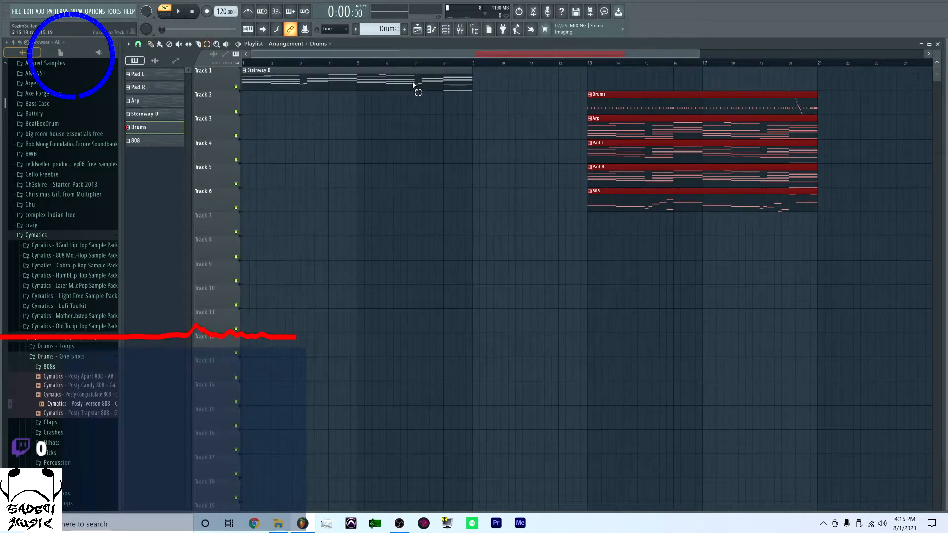
pyautogui.click(418, 86)
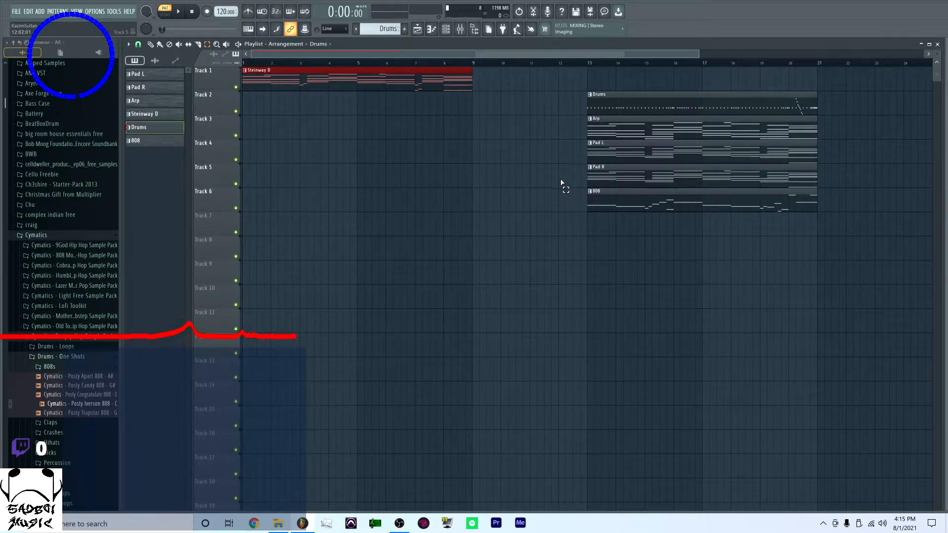
pyautogui.hotkey('ctrl', 'b')
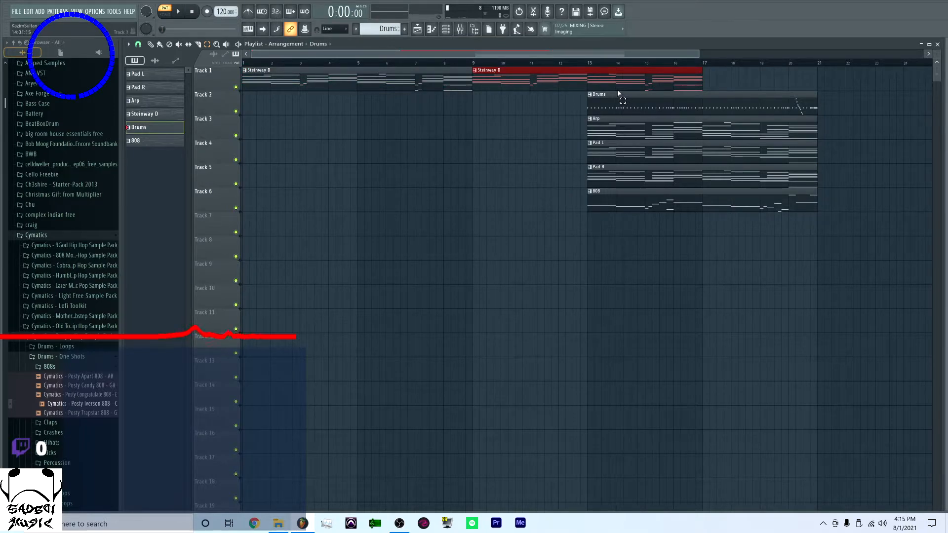
# Shift the Drums, Arp, Pad L, Pad R and 808 clips to start at bar 17, and place another Drums clip at bar 9
pyautogui.click(589, 64)
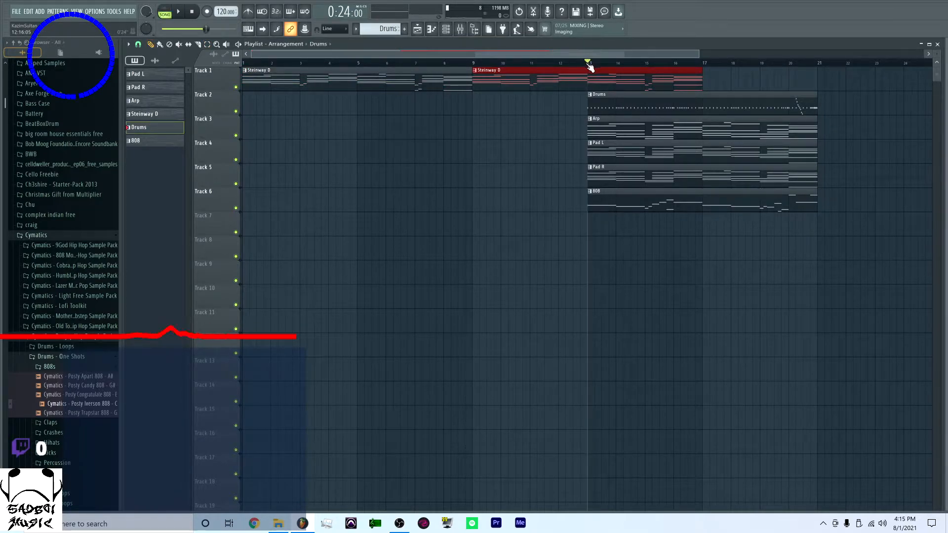
pyautogui.moveTo(650, 226); pyautogui.dragTo(510, 87)
pyautogui.click(749, 250)
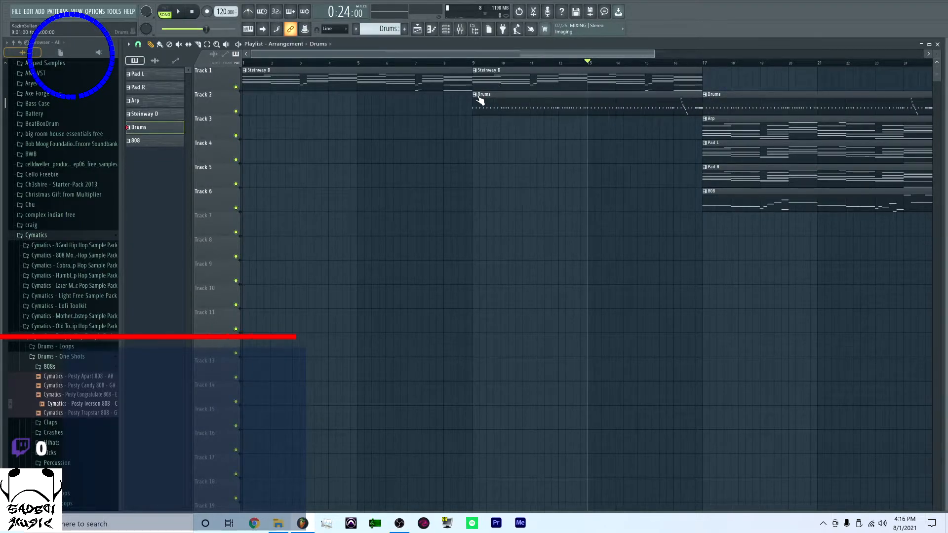
# Make the Drums clip at bar 9 a unique pattern and show its steps in the channel rack
pyautogui.rightClick(477, 99)
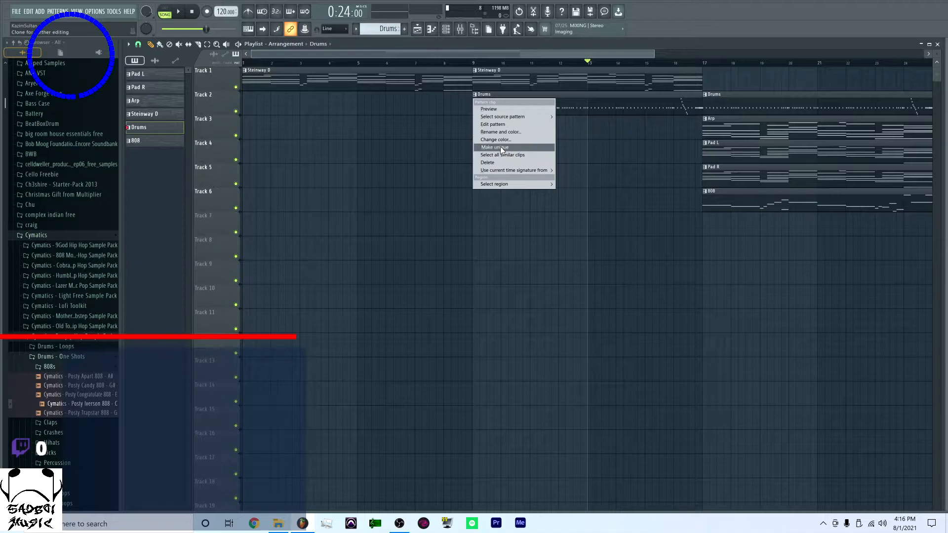
pyautogui.click(499, 146)
pyautogui.doubleClick(500, 109)
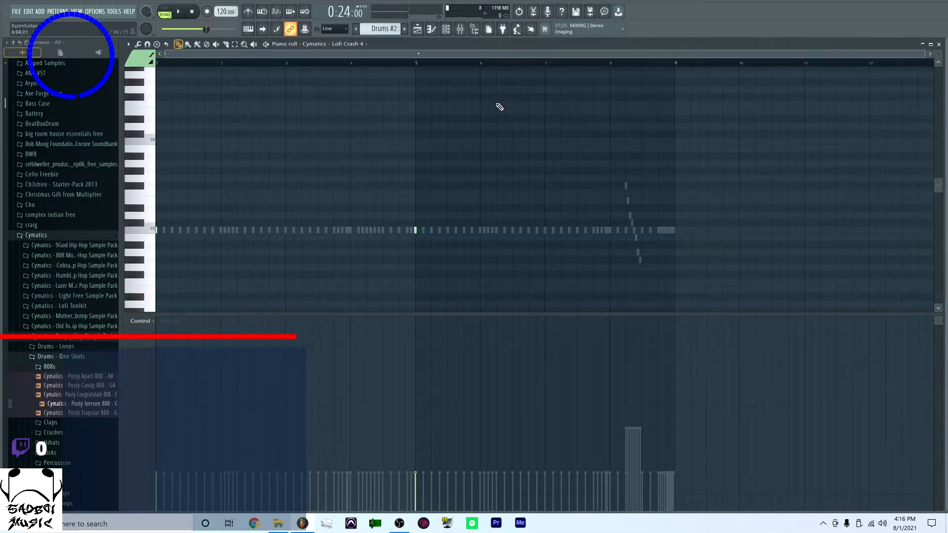
pyautogui.click(447, 30)
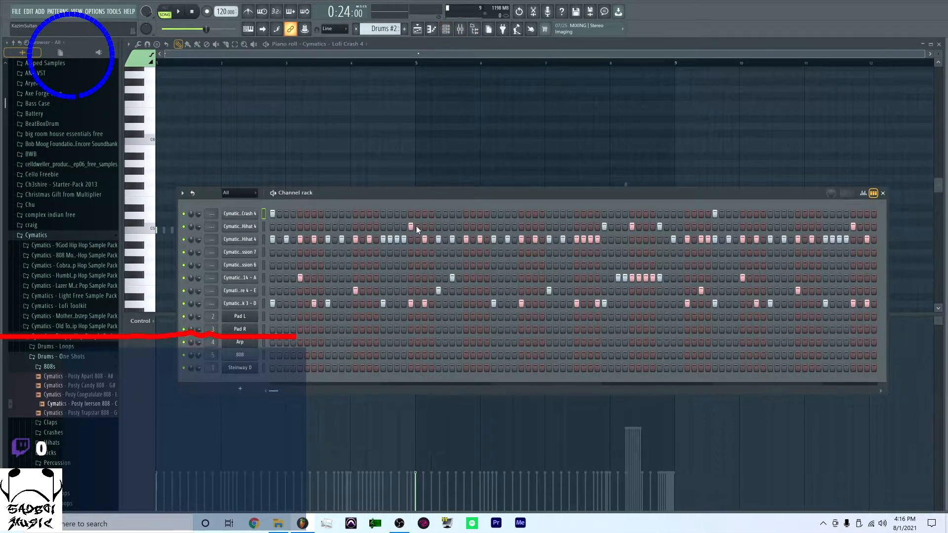
# Clear every kick and snare step from the Drums #2 pattern, through to its final bars
pyautogui.moveTo(272, 303)
pyautogui.mouseDown()
pyautogui.moveTo(537, 310)
pyautogui.moveTo(786, 302)
pyautogui.mouseUp()
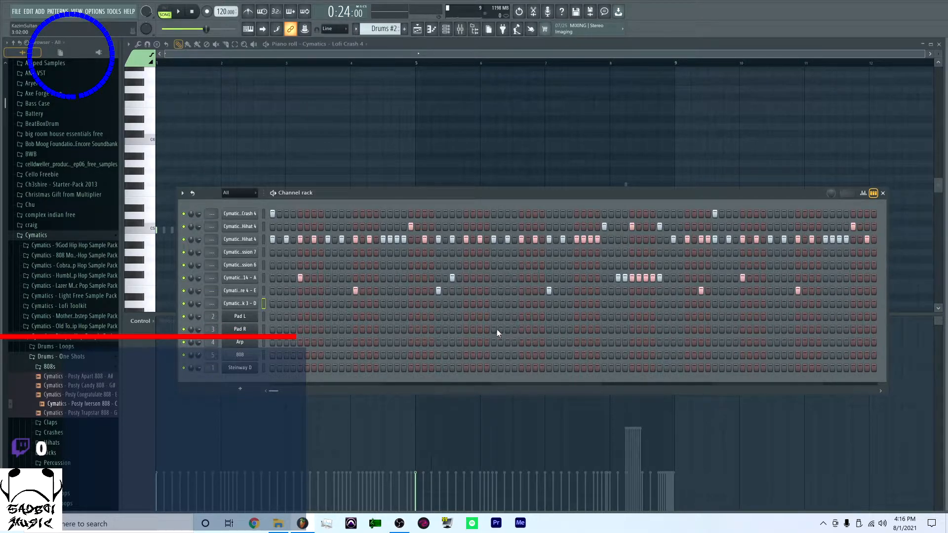
pyautogui.click(355, 290)
pyautogui.moveTo(529, 298); pyautogui.dragTo(721, 295)
pyautogui.moveTo(278, 390); pyautogui.dragTo(318, 389)
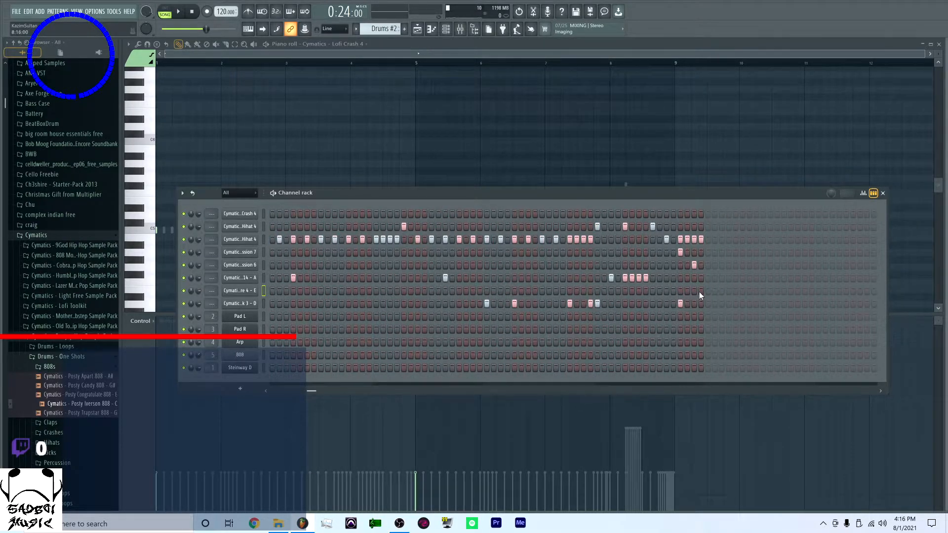
pyautogui.click(692, 304)
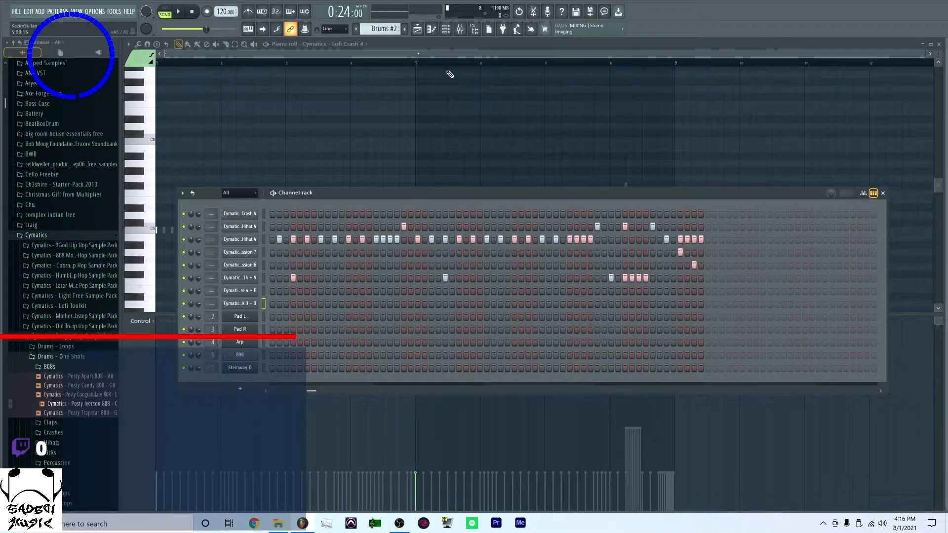
# Return to the playlist, set the playback position to bar 9, and copy the Steinway D clip to bar 17
pyautogui.click(417, 29)
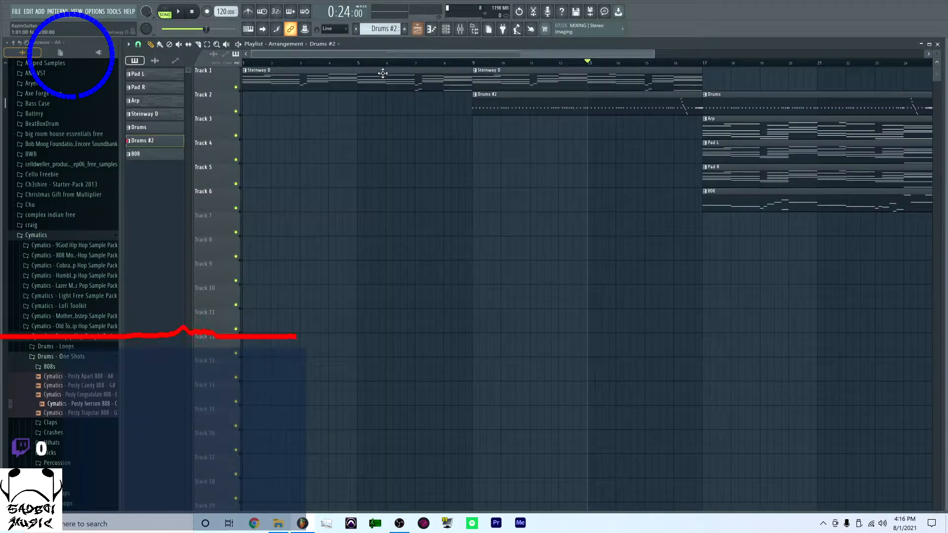
pyautogui.click(472, 62)
pyautogui.moveTo(580, 55); pyautogui.dragTo(725, 55)
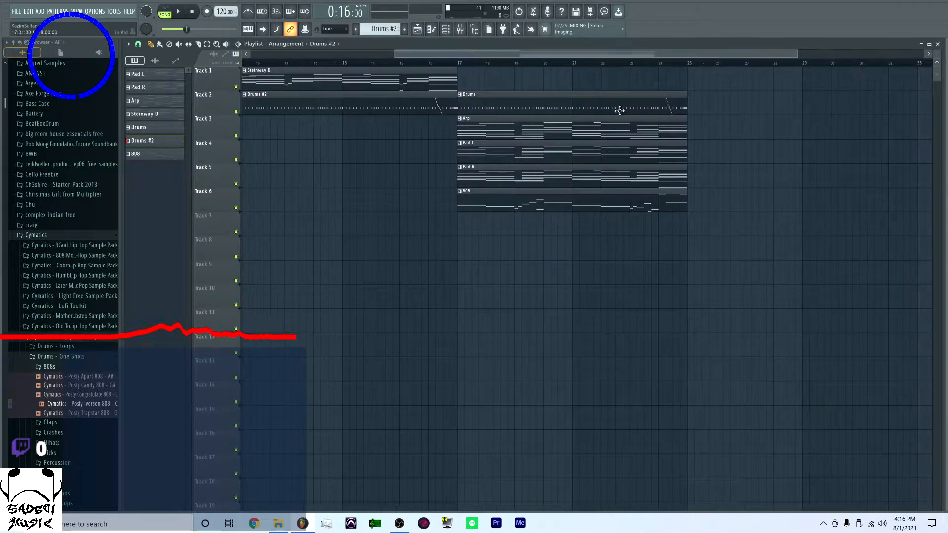
pyautogui.keyDown('shift'); pyautogui.moveTo(431, 81); pyautogui.dragTo(658, 81); pyautogui.keyUp('shift')
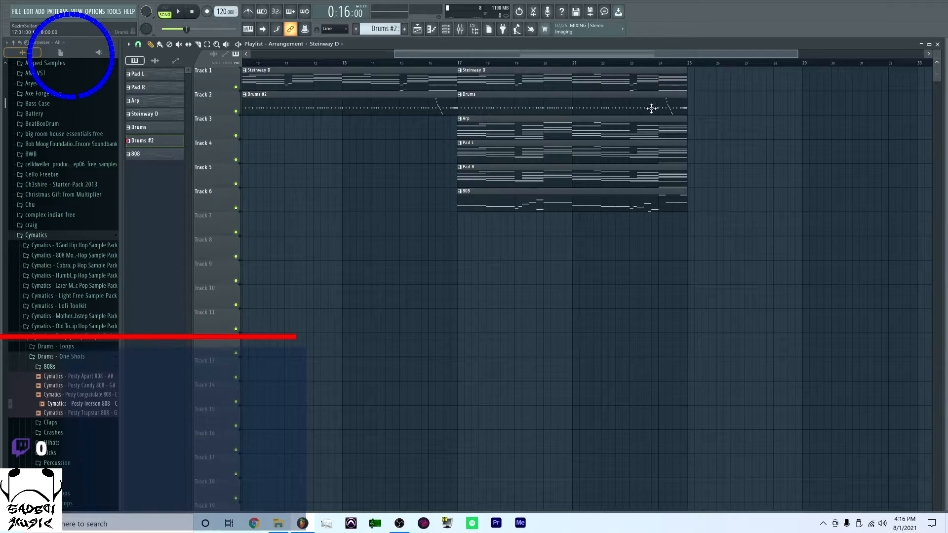
# Move the Pad L and Pad R clips to bar 25 and review the section spanning bars 17 to 25
pyautogui.keyDown('ctrl'); pyautogui.moveTo(563, 155); pyautogui.dragTo(747, 167); pyautogui.keyUp('ctrl')
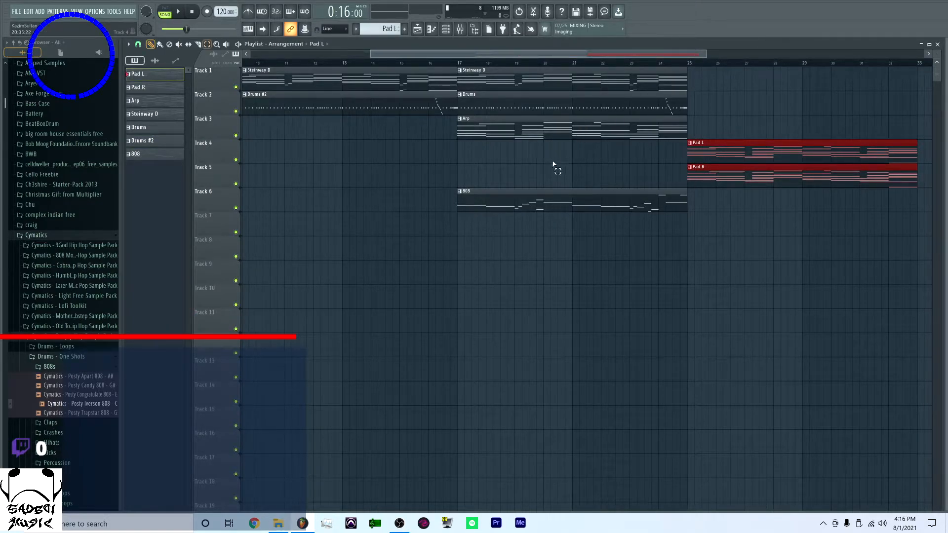
pyautogui.moveTo(459, 67); pyautogui.dragTo(685, 90)
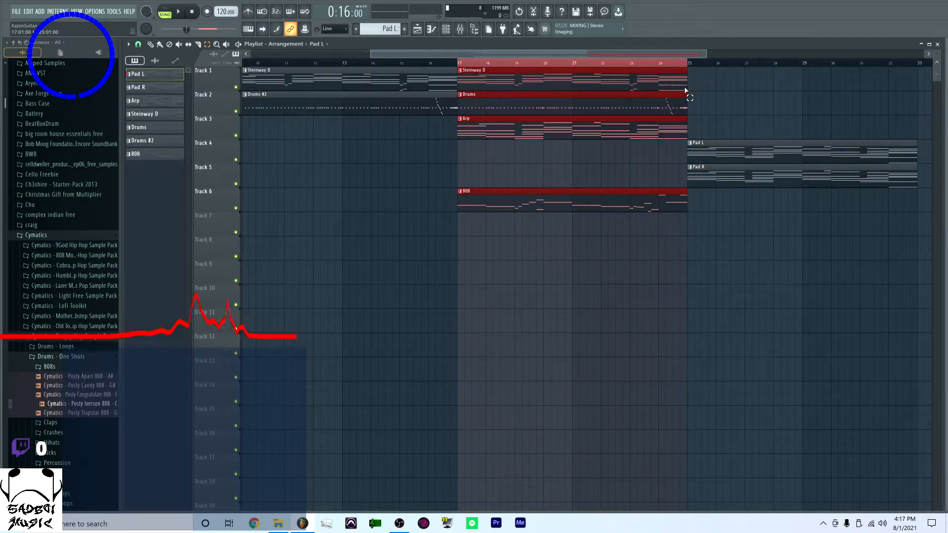
pyautogui.scroll(-4, 668, 165)
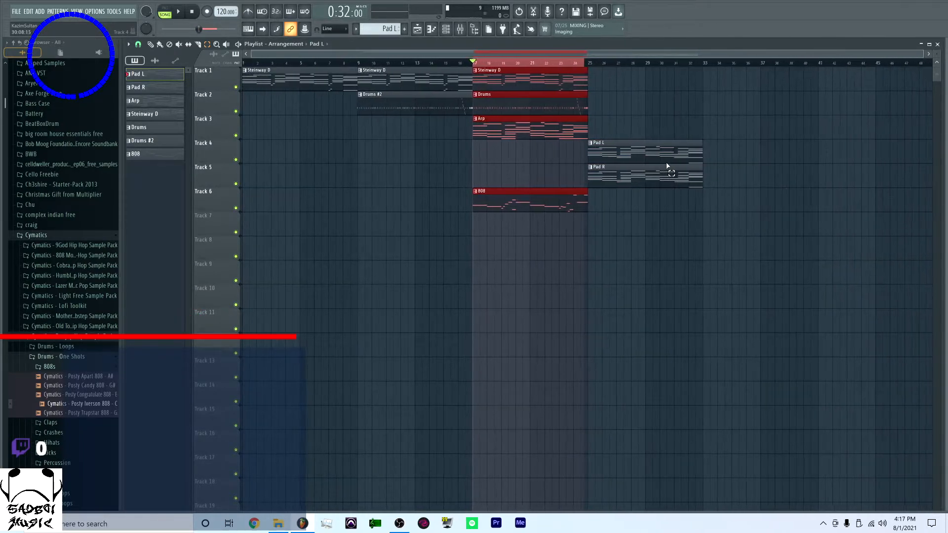
pyautogui.click(600, 68)
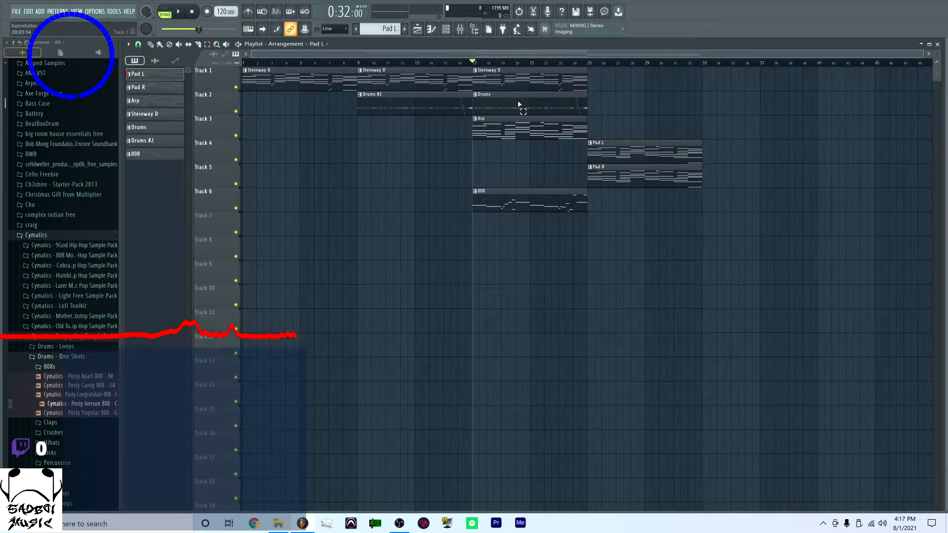
# Duplicate the Drums clip from bar 17 so the copy starts at bar 25
pyautogui.click(531, 111)
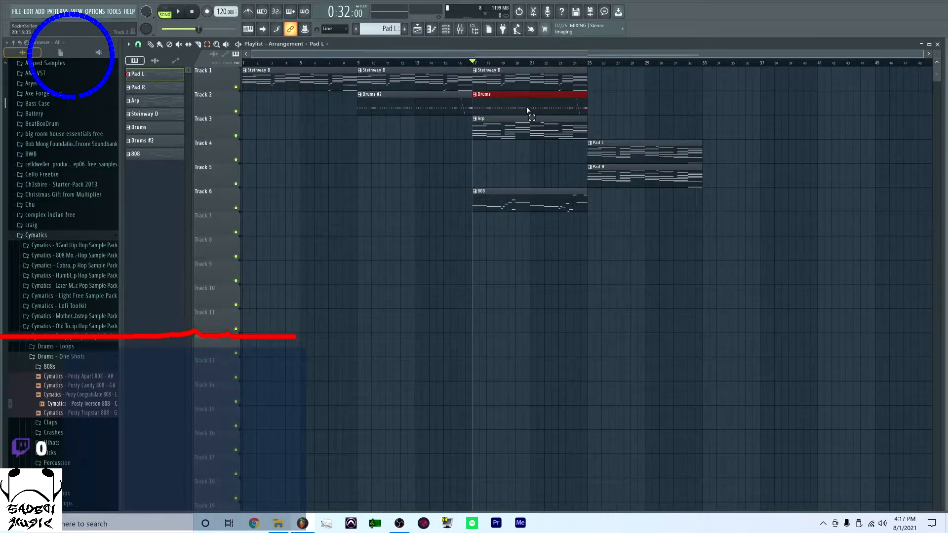
pyautogui.hotkey('ctrl', 'b')
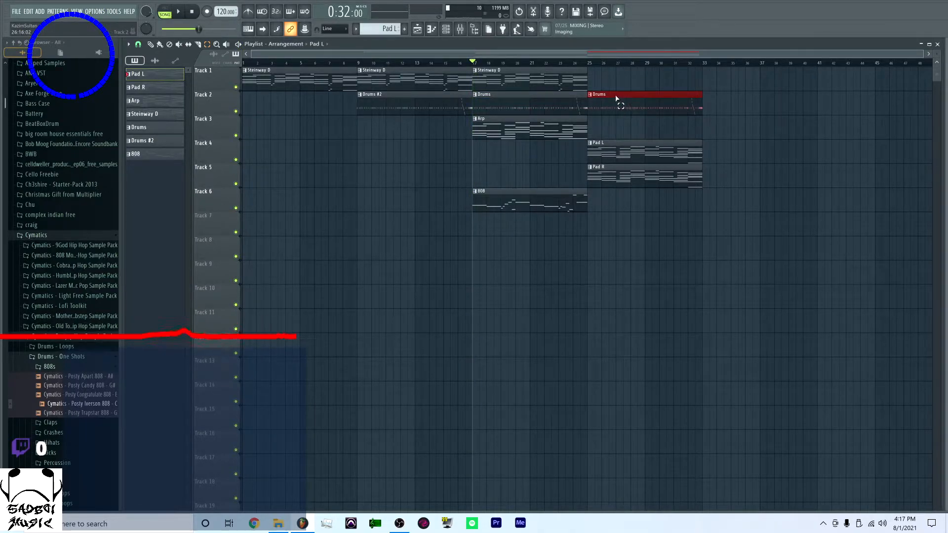
# Make the Drums clip at bar 25 a unique pattern, independent of the one at bar 17
pyautogui.click(608, 82)
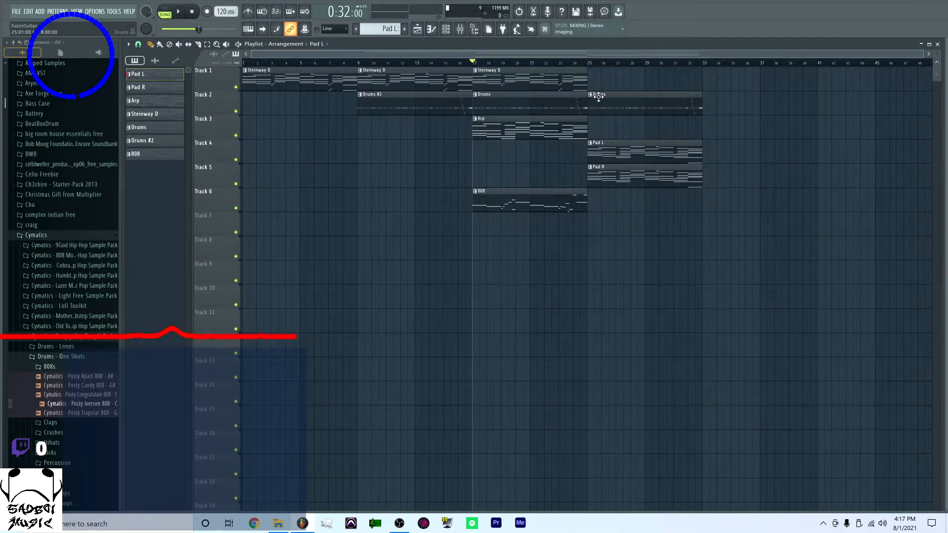
pyautogui.click(592, 96)
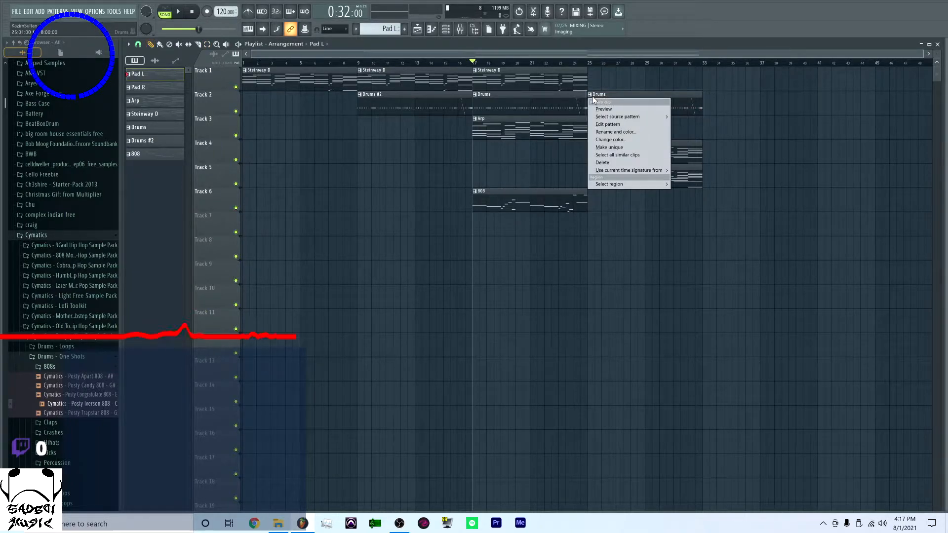
pyautogui.click(612, 146)
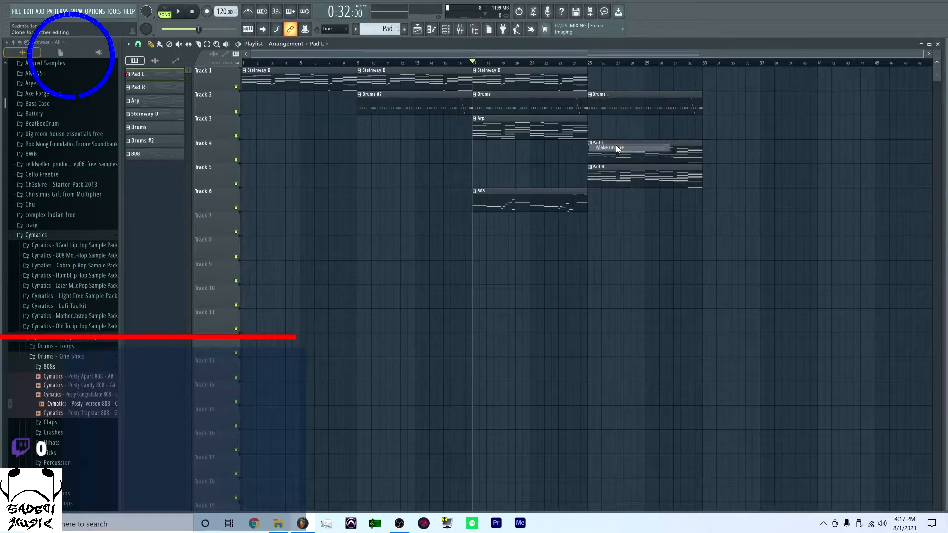
# Rename the Drums pattern at bar 17 to "Drums Hook"
pyautogui.click(475, 94)
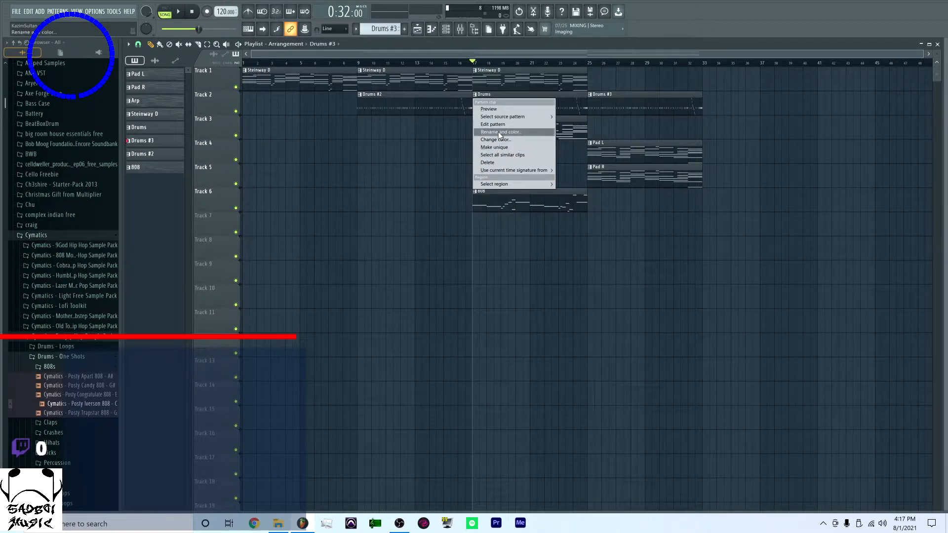
pyautogui.click(499, 131)
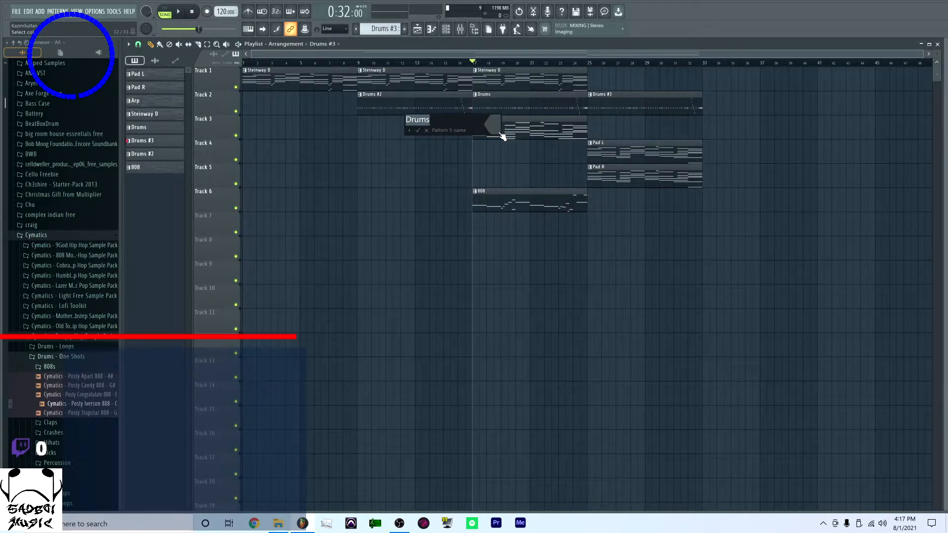
pyautogui.press('Right')
pyautogui.write('Hook')
pyautogui.press('Return')
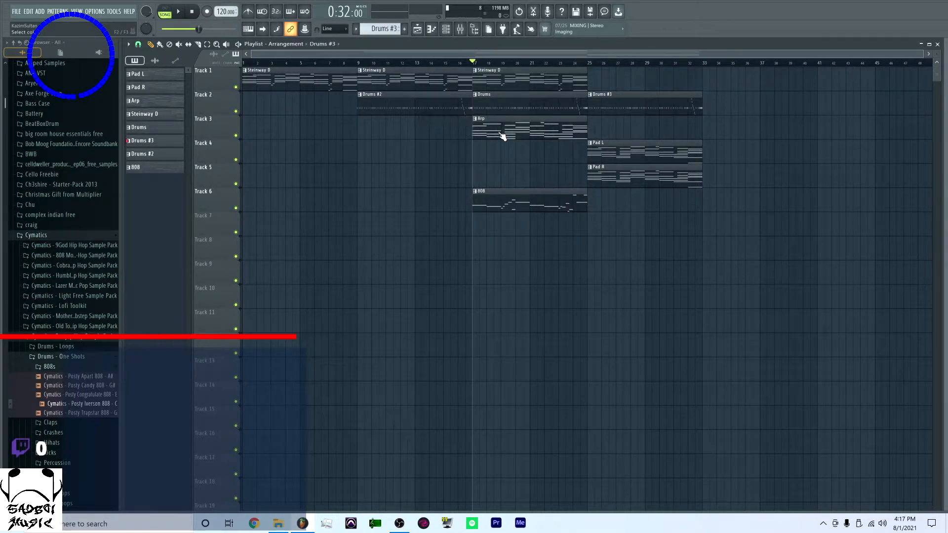
# Rename the drum pattern at bar 25 to "Drums Verse"
pyautogui.click(591, 94)
pyautogui.write('rDr')
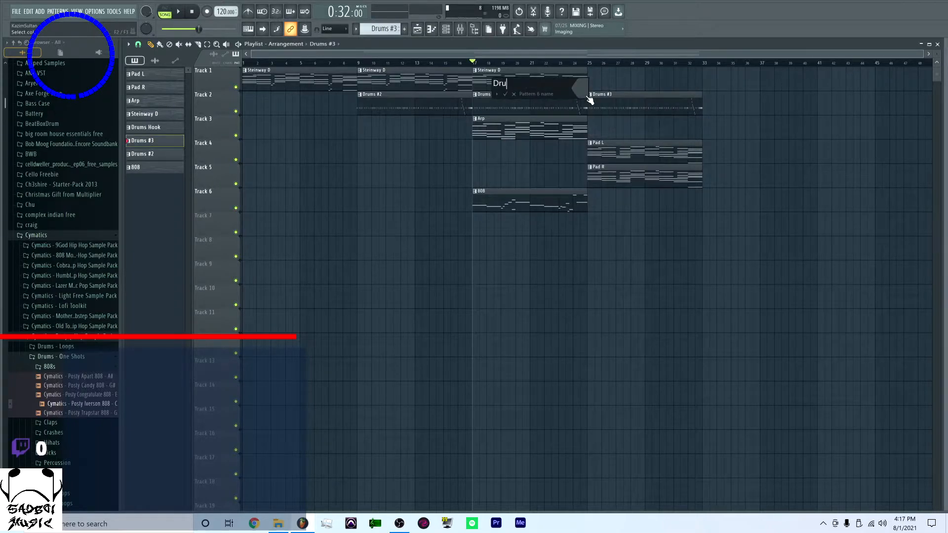
pyautogui.write('ums Verse')
pyautogui.press('Return')
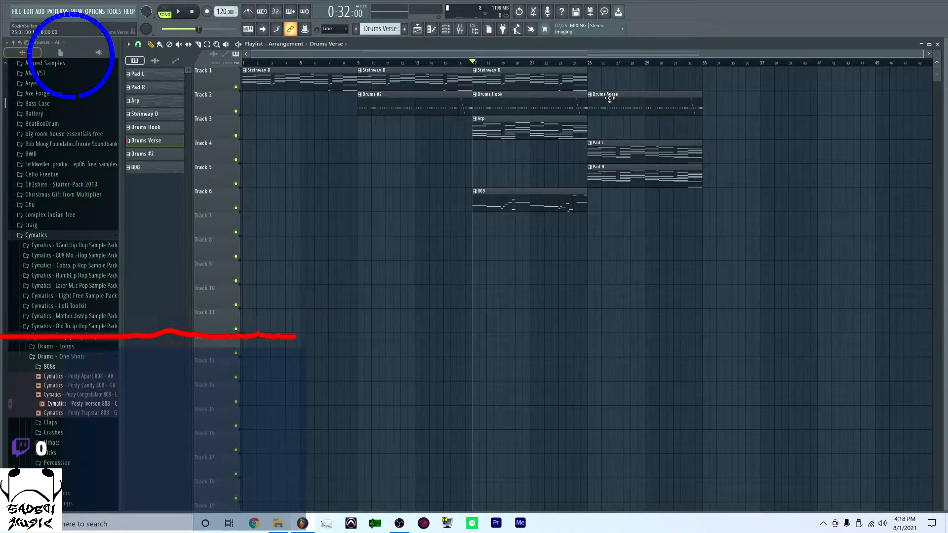
# Rework the closing hits of the two percussion channels in bar 8 of the Drums Verse pattern
pyautogui.doubleClick(609, 98)
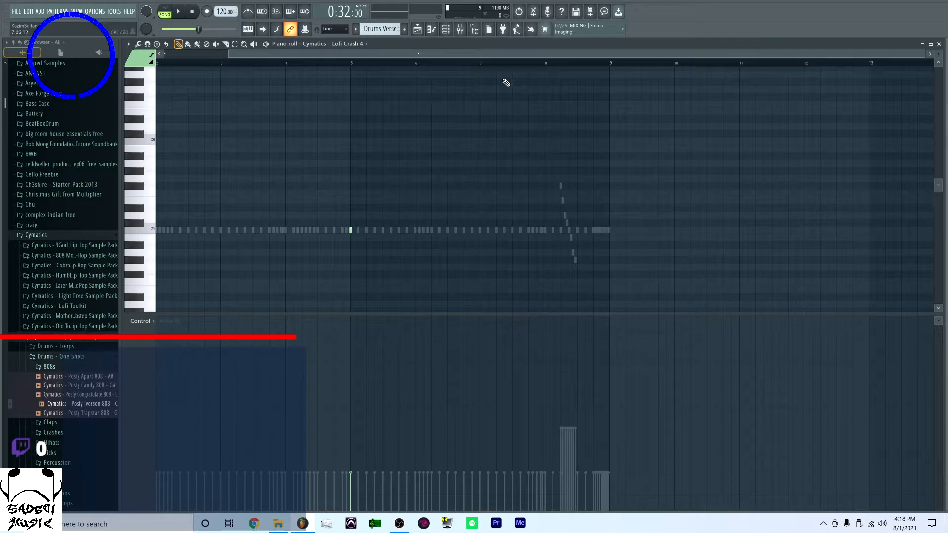
pyautogui.click(460, 31)
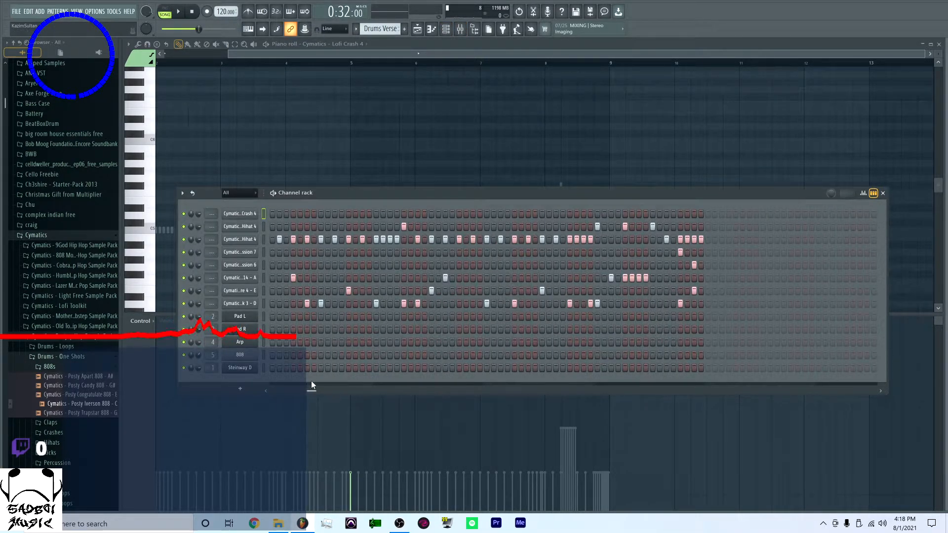
pyautogui.moveTo(312, 389); pyautogui.dragTo(283, 385)
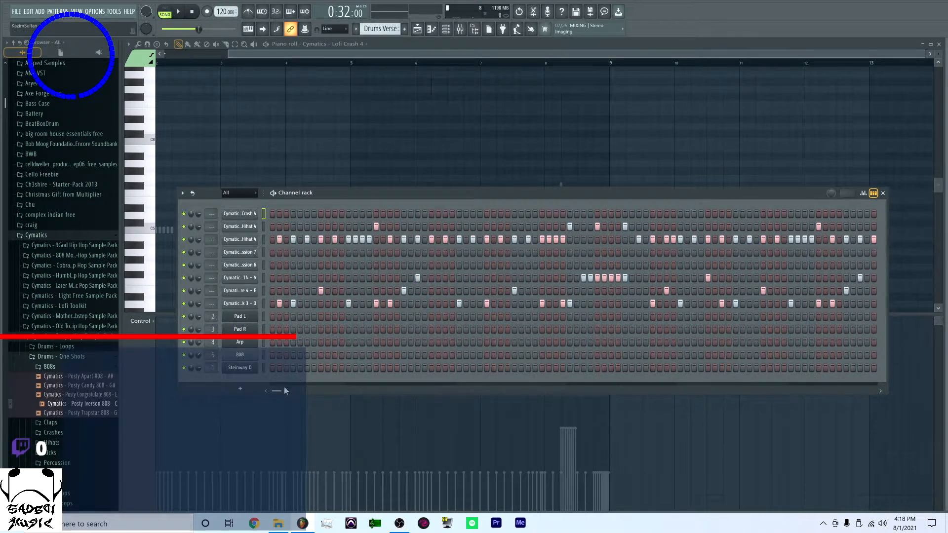
pyautogui.moveTo(277, 391); pyautogui.dragTo(326, 391)
pyautogui.click(521, 253)
pyautogui.click(522, 252)
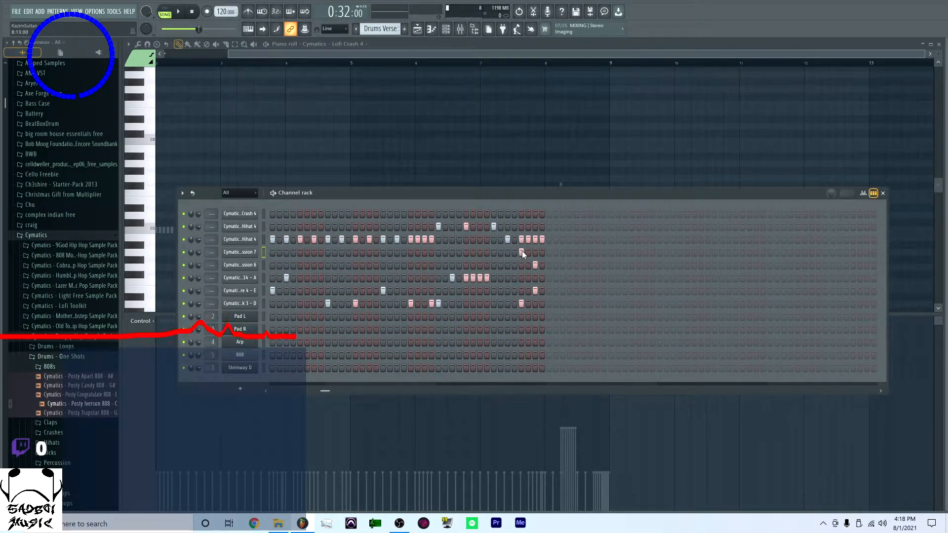
pyautogui.click(535, 265)
pyautogui.click(521, 266)
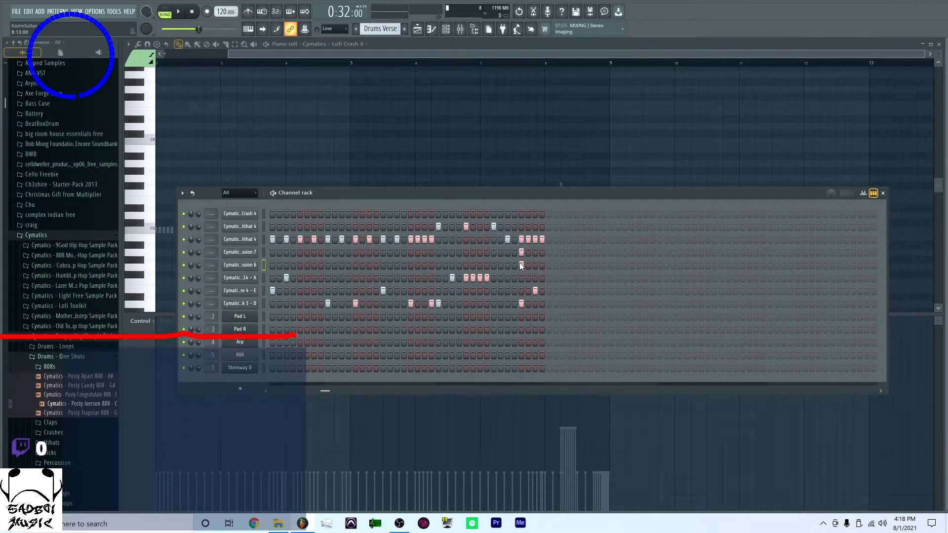
pyautogui.click(521, 252)
# Open the Lofi Snare 14 channel of Drums Verse in the piano roll
pyautogui.moveTo(330, 391); pyautogui.dragTo(269, 390)
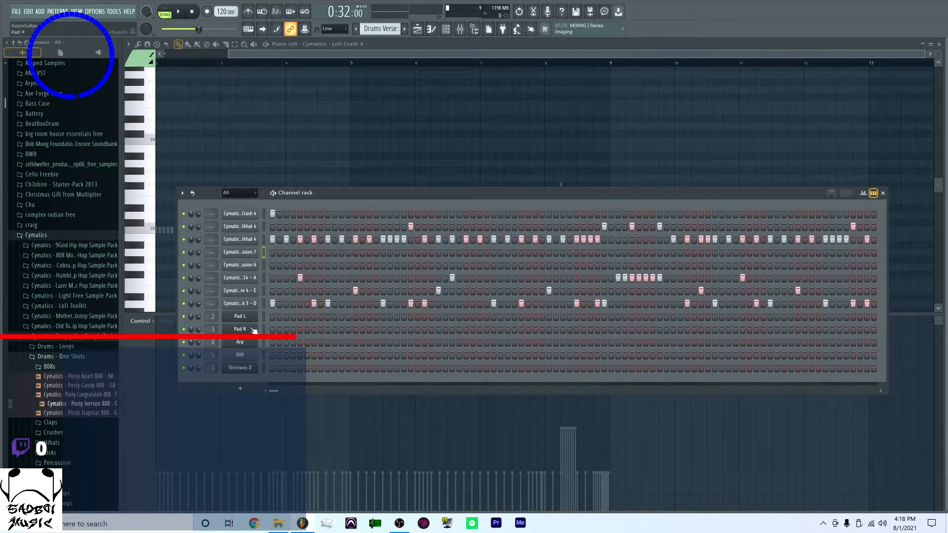
pyautogui.rightClick(247, 278)
pyautogui.click(277, 278)
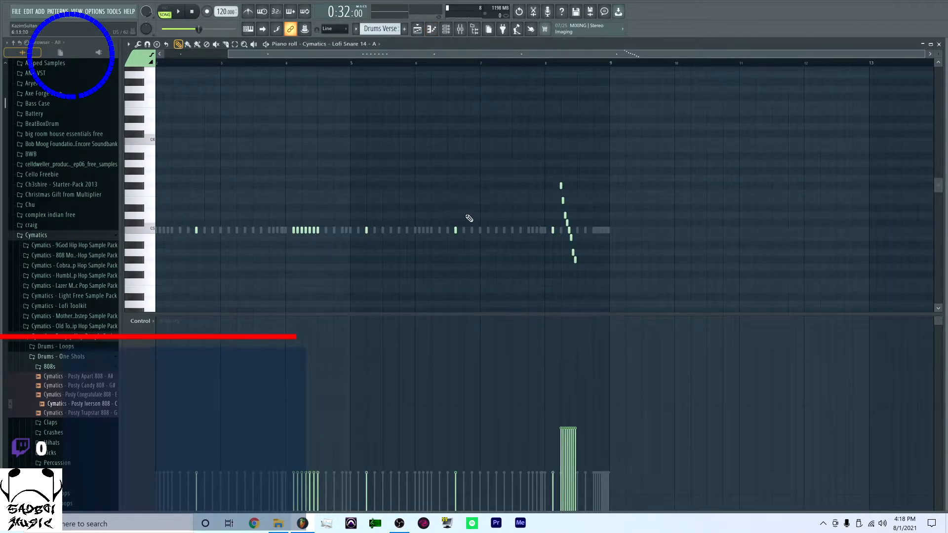
pyautogui.press('e')
pyautogui.moveTo(558, 176); pyautogui.dragTo(600, 282)
pyautogui.press('Delete')
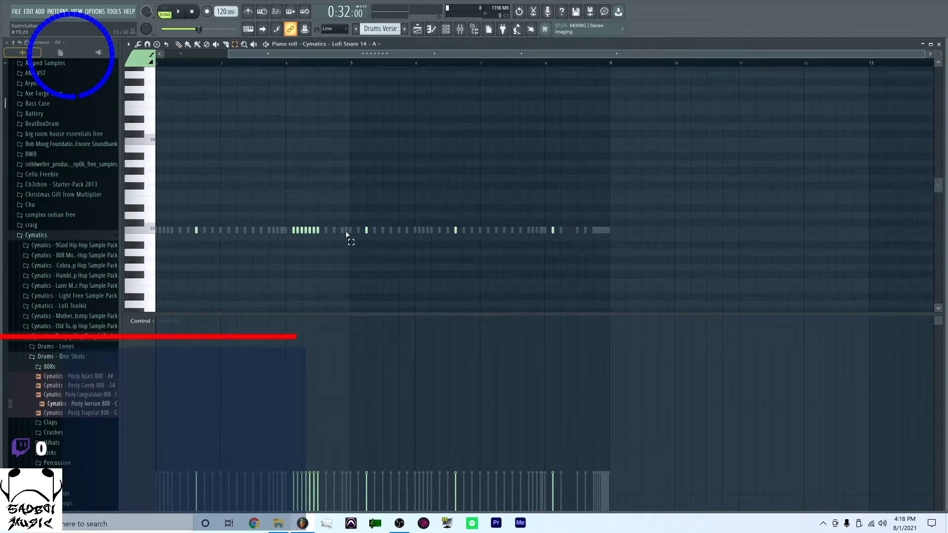
pyautogui.moveTo(289, 228); pyautogui.dragTo(326, 237)
pyautogui.press('p')
pyautogui.hotkey('ctrl', 'z')
pyautogui.hotkey('ctrl', 'z')
pyautogui.hotkey('ctrl', 'z')
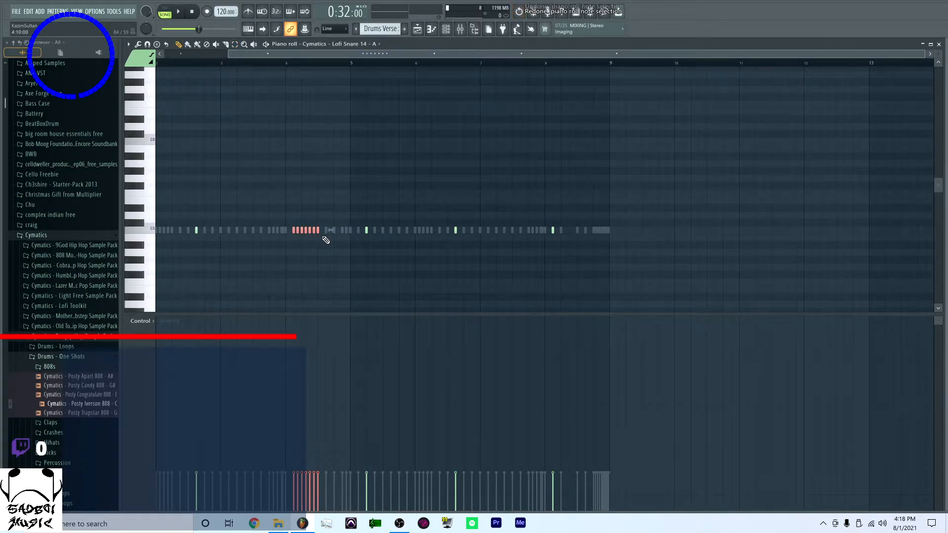
pyautogui.hotkey('ctrl', 'alt', 'z')
pyautogui.hotkey('ctrl', 'alt', 'z')
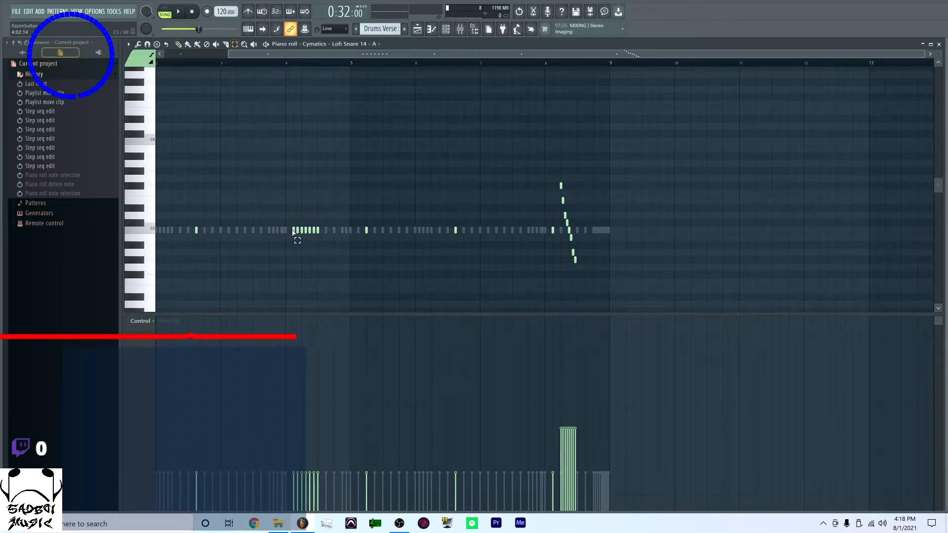
# Copy the seven-note snare roll from bar 4 to bar 8, placing it below the descending snare notes
pyautogui.moveTo(297, 239); pyautogui.dragTo(322, 240)
pyautogui.press('p')
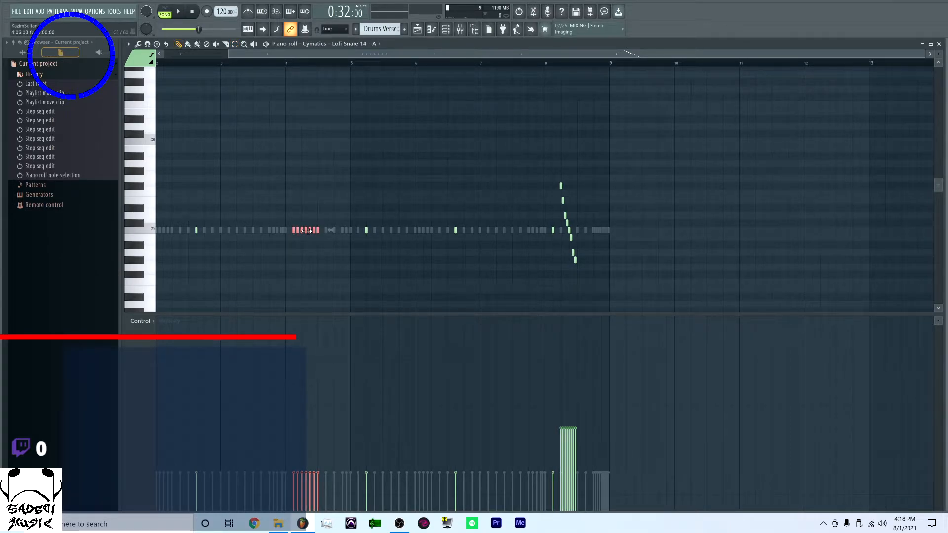
pyautogui.click(303, 230)
pyautogui.moveTo(306, 232); pyautogui.dragTo(576, 270)
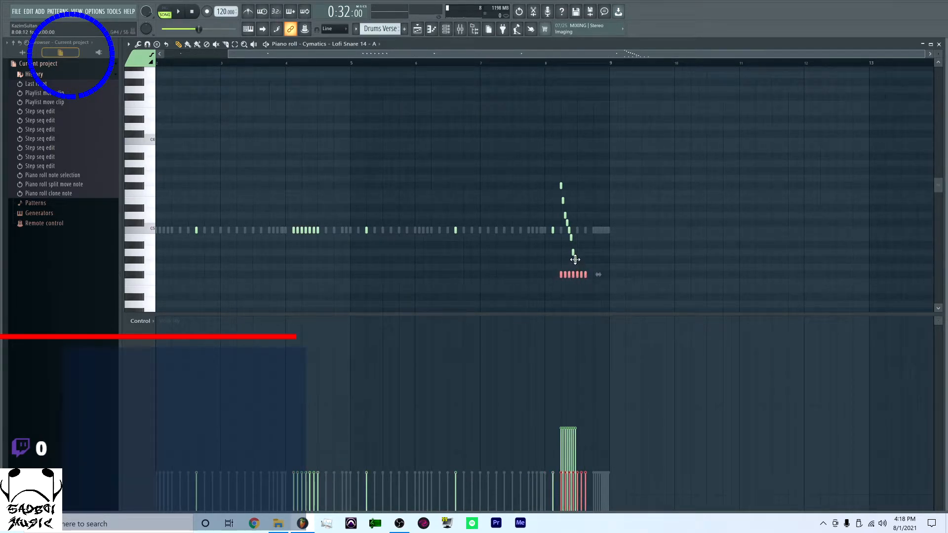
# Delete the descending snare notes in bar 8 and move the copied roll up to the C5 row
pyautogui.rightClick(576, 259)
pyautogui.rightClick(564, 200)
pyautogui.rightClick(561, 186)
pyautogui.rightClick(569, 230)
pyautogui.rightClick(567, 223)
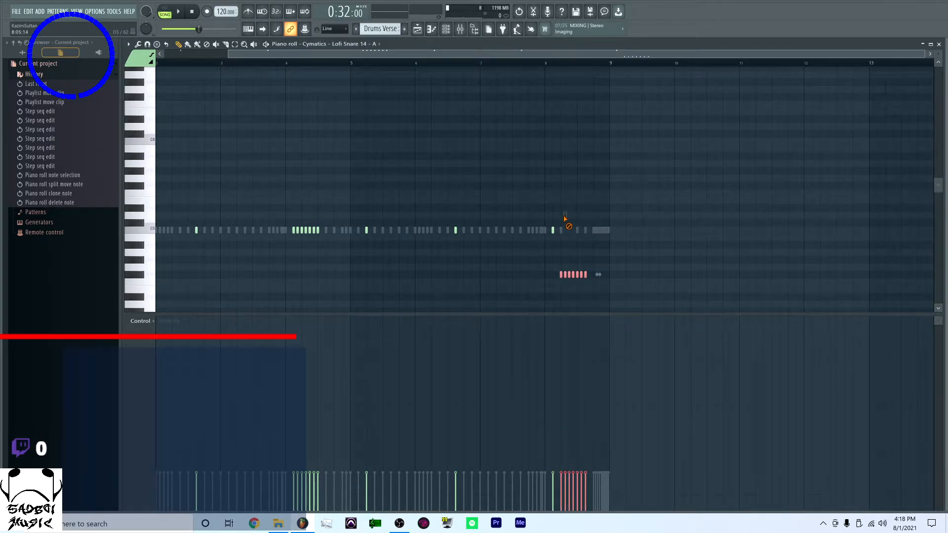
pyautogui.moveTo(560, 275); pyautogui.dragTo(562, 230)
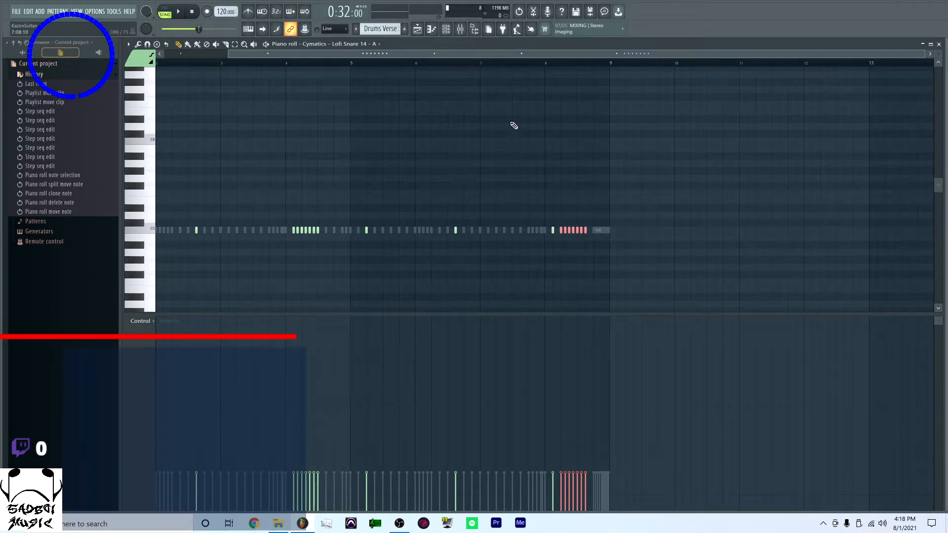
# In Drums Verse, fill closed hi-hat steps 1 to 8 of bar 1 and replace the step 9 hit with an open hi-hat
pyautogui.click(446, 29)
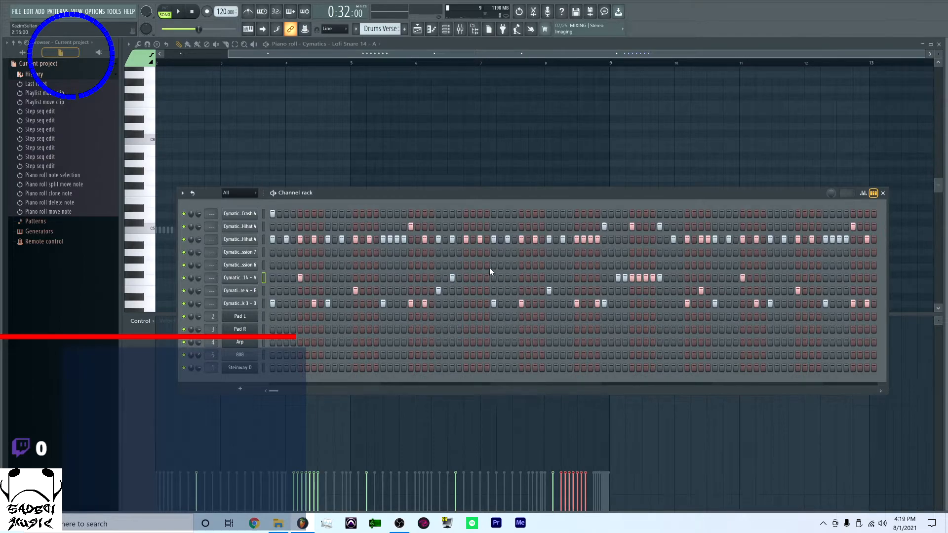
pyautogui.click(418, 30)
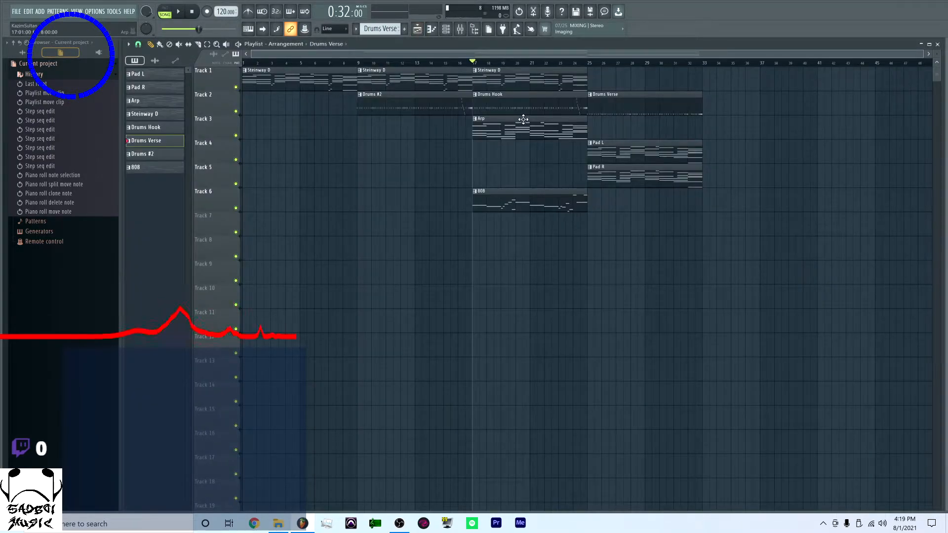
pyautogui.click(446, 29)
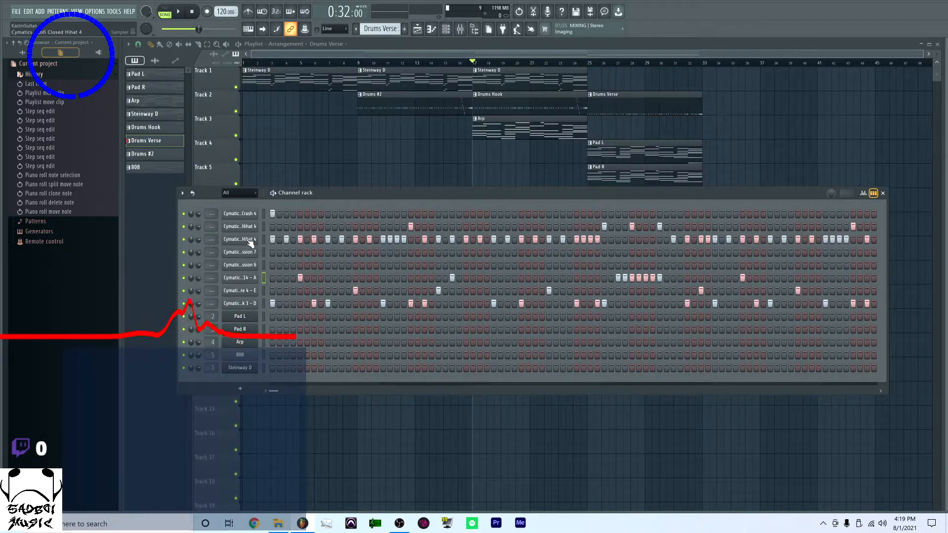
pyautogui.click(279, 240)
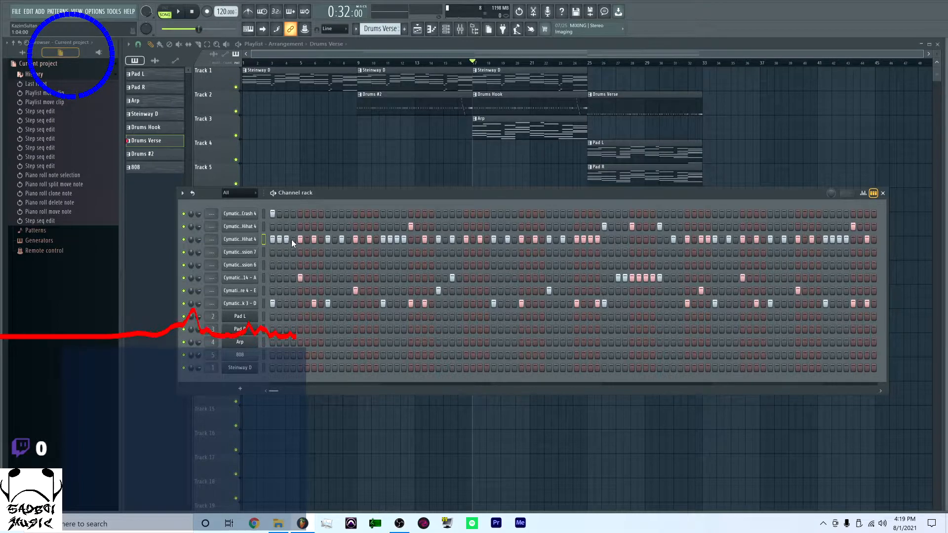
pyautogui.click(294, 239)
pyautogui.click(300, 240)
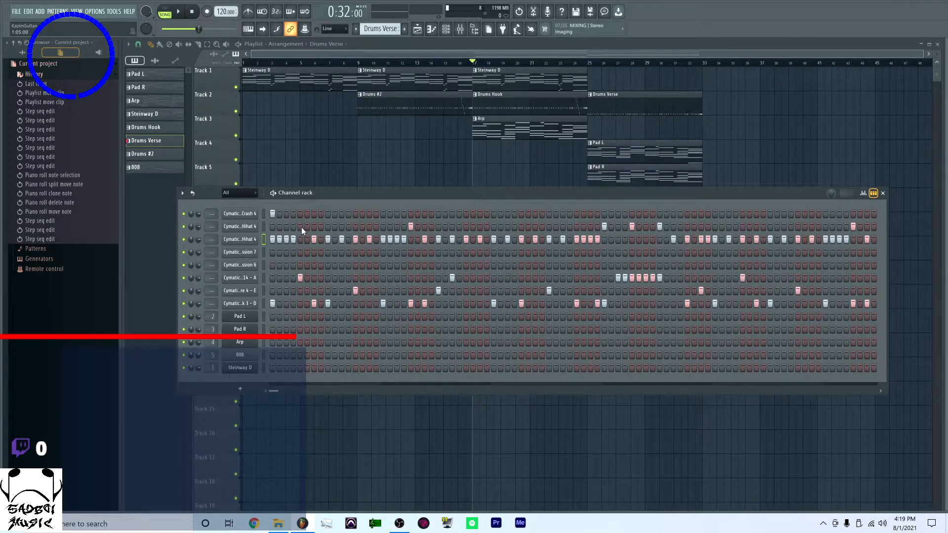
pyautogui.click(300, 239)
pyautogui.click(303, 238)
pyautogui.click(303, 239)
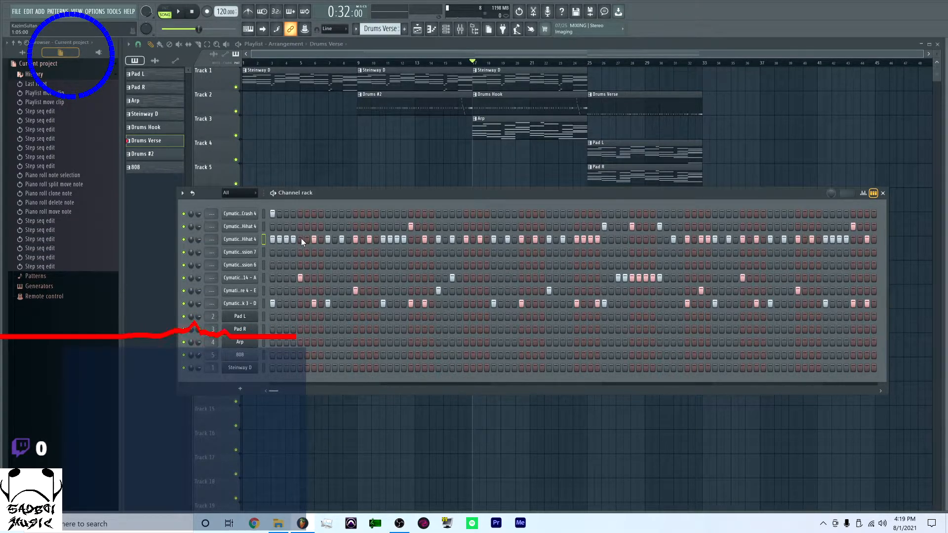
pyautogui.click(303, 239)
pyautogui.click(306, 239)
pyautogui.click(320, 239)
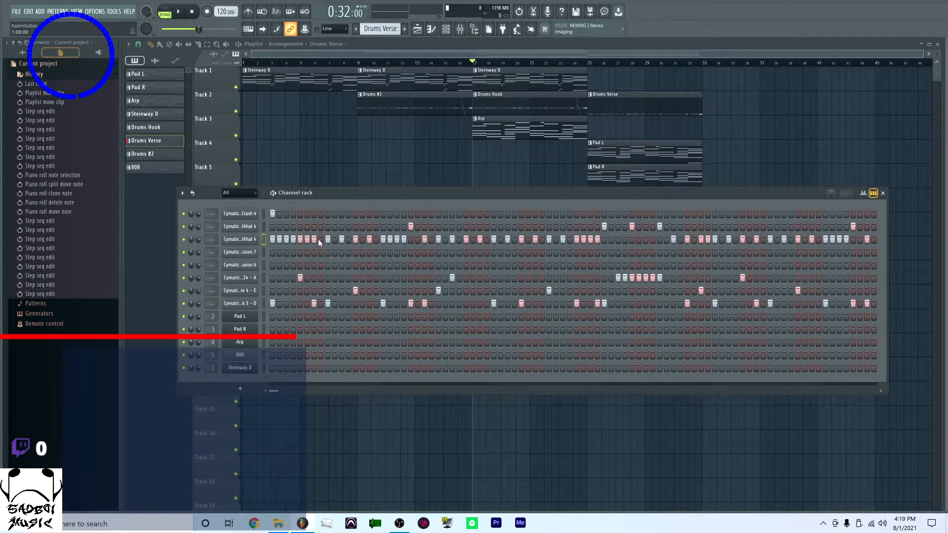
pyautogui.click(327, 239)
pyautogui.click(328, 229)
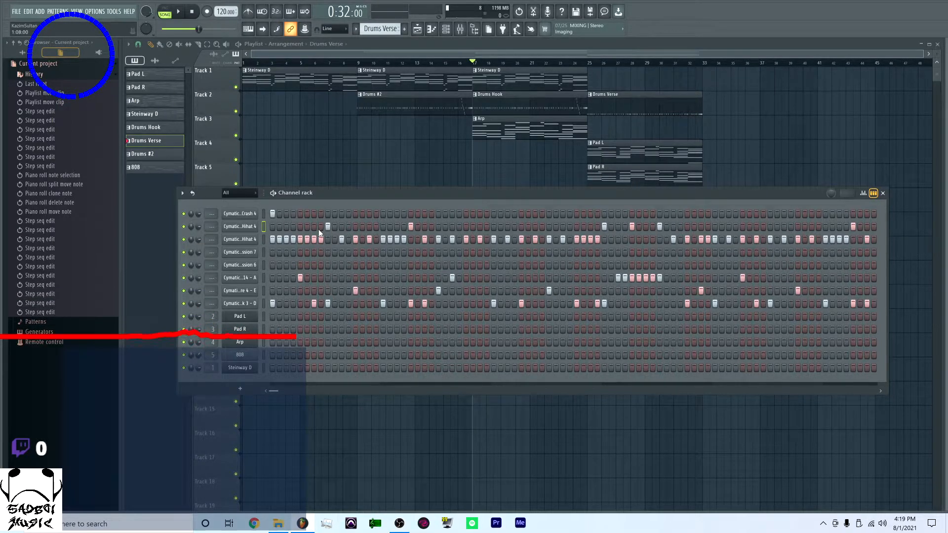
# Review the cut group settings of the closed and open hi-hat channels
pyautogui.click(255, 239)
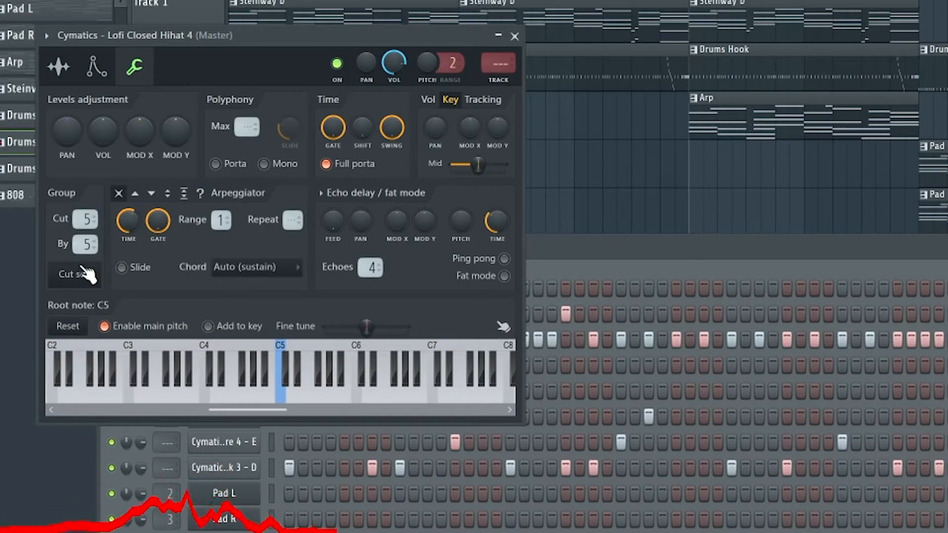
pyautogui.click(515, 36)
pyautogui.click(255, 314)
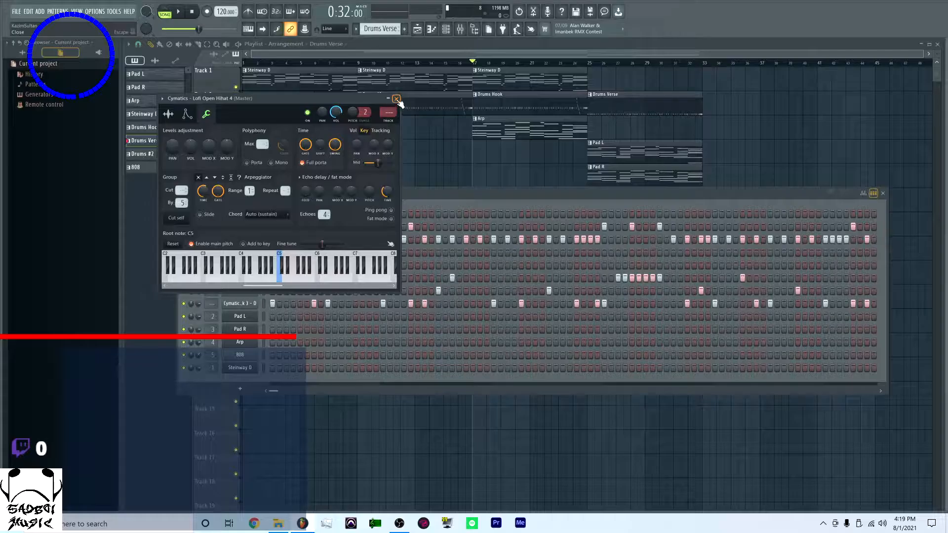
pyautogui.click(537, 59)
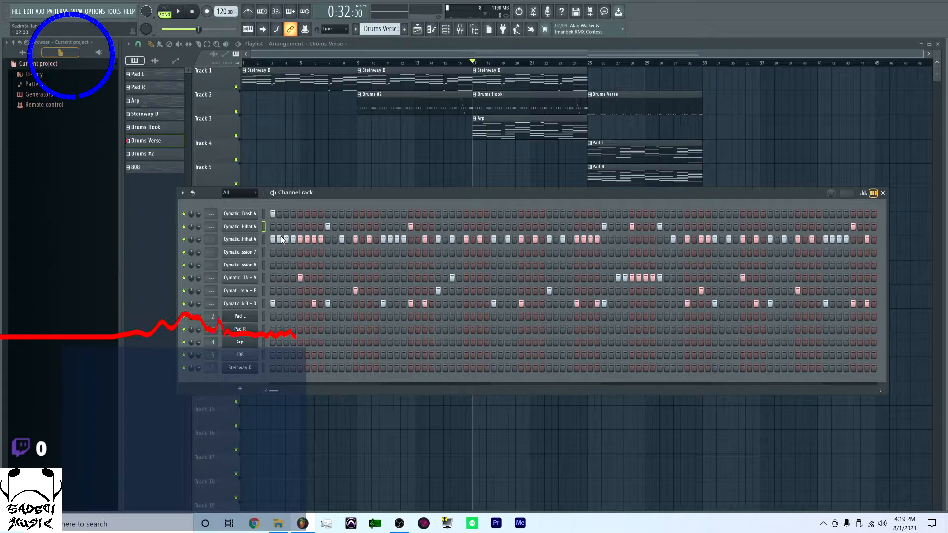
# Switch playback from song to pattern mode and play the Drums Verse pattern
pyautogui.press('space')
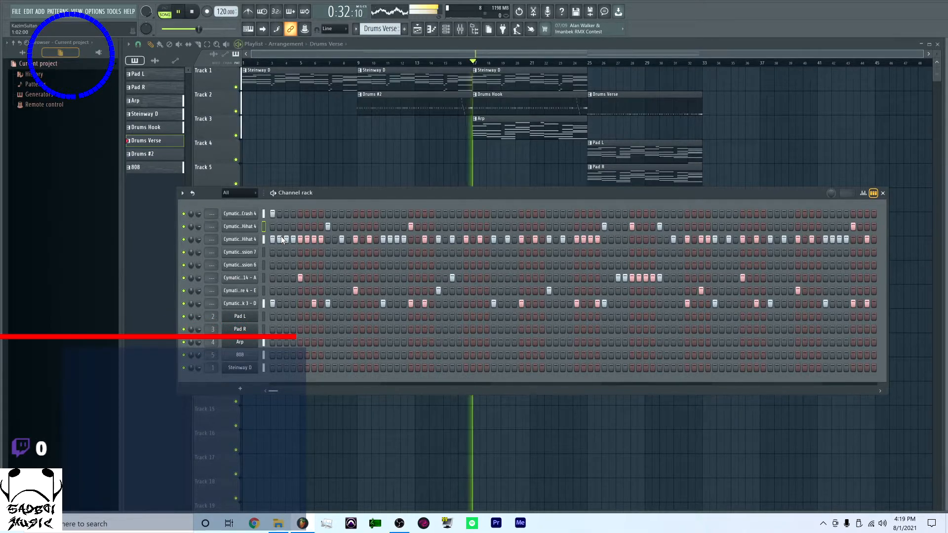
pyautogui.click(174, 12)
pyautogui.click(164, 12)
pyautogui.press('space')
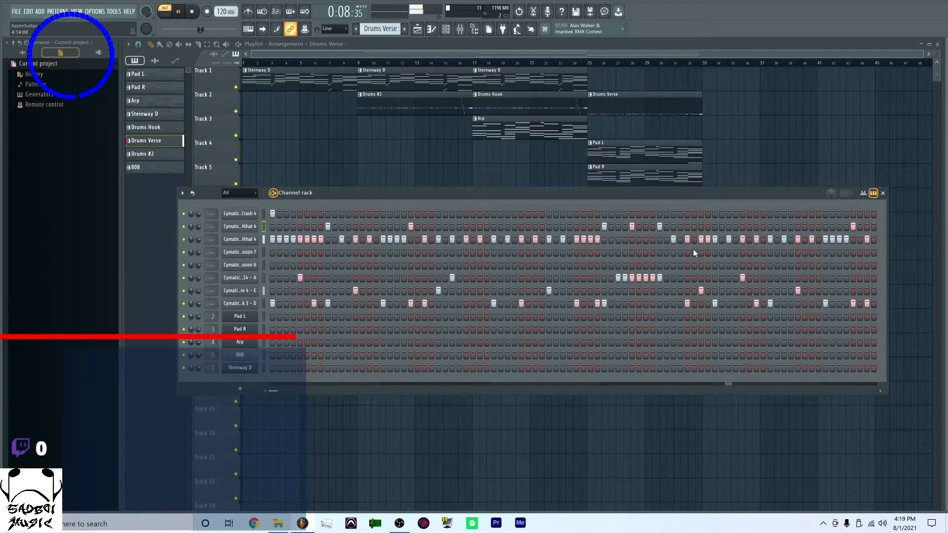
# Listen to the Drums Verse pattern in pattern mode, then close the channel rack and stop playback
pyautogui.press('space')
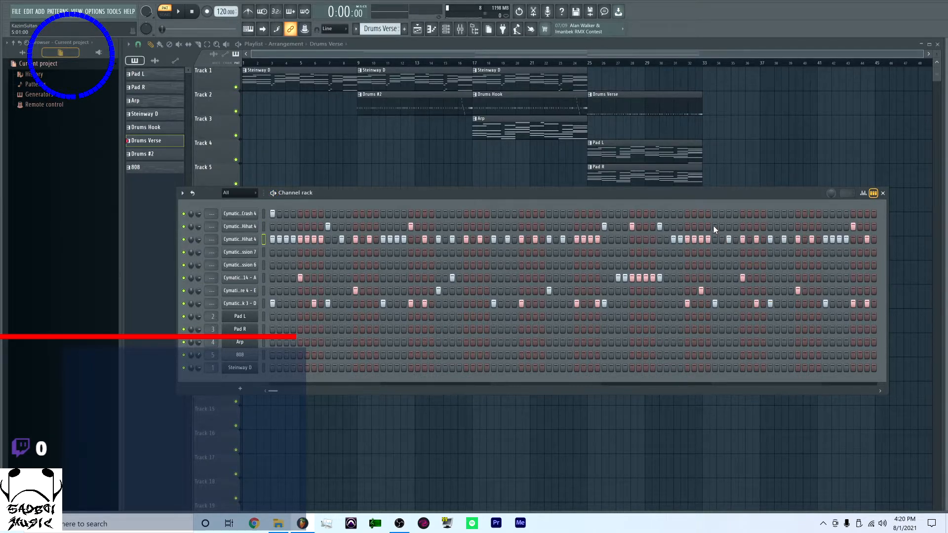
pyautogui.press('space')
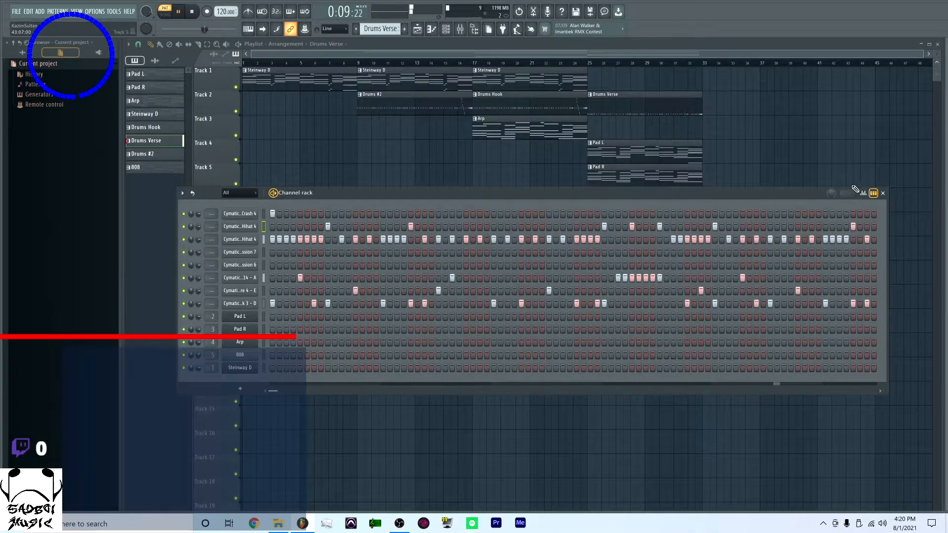
pyautogui.click(883, 193)
pyautogui.press('space')
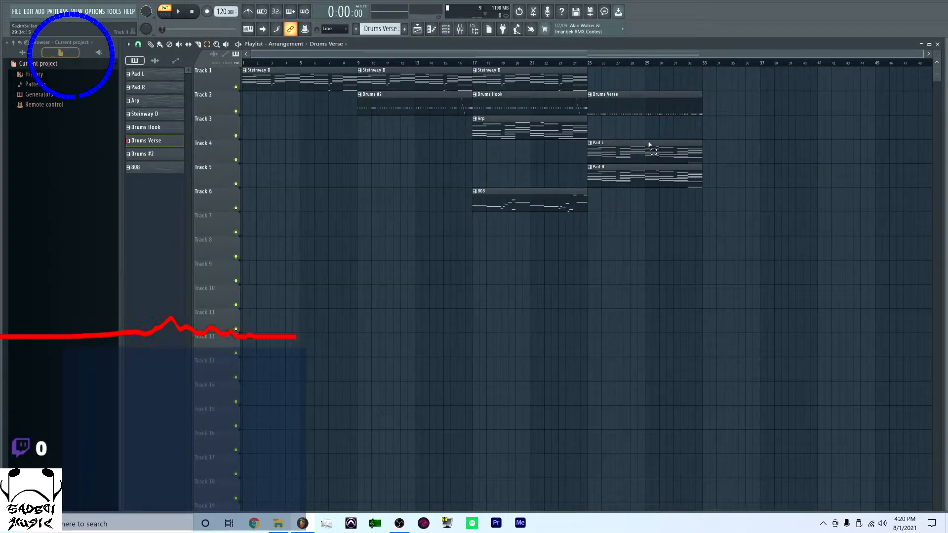
# Duplicate the Drums Verse, Pad L and Pad R clips to bar 33 and copy a Steinway D clip above them on Track 1
pyautogui.moveTo(640, 205); pyautogui.dragTo(638, 100)
pyautogui.hotkey('ctrl', 'b')
pyautogui.click(576, 85)
pyautogui.moveTo(565, 81); pyautogui.dragTo(796, 82)
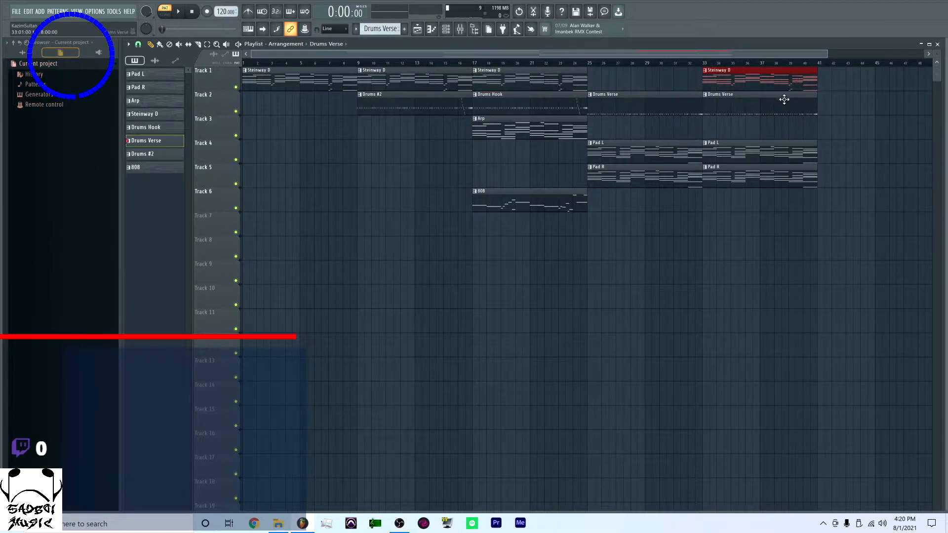
# Duplicate the four clips of the bar 33 section to bar 41 and shorten the copies to four bars
pyautogui.moveTo(768, 223); pyautogui.dragTo(766, 74)
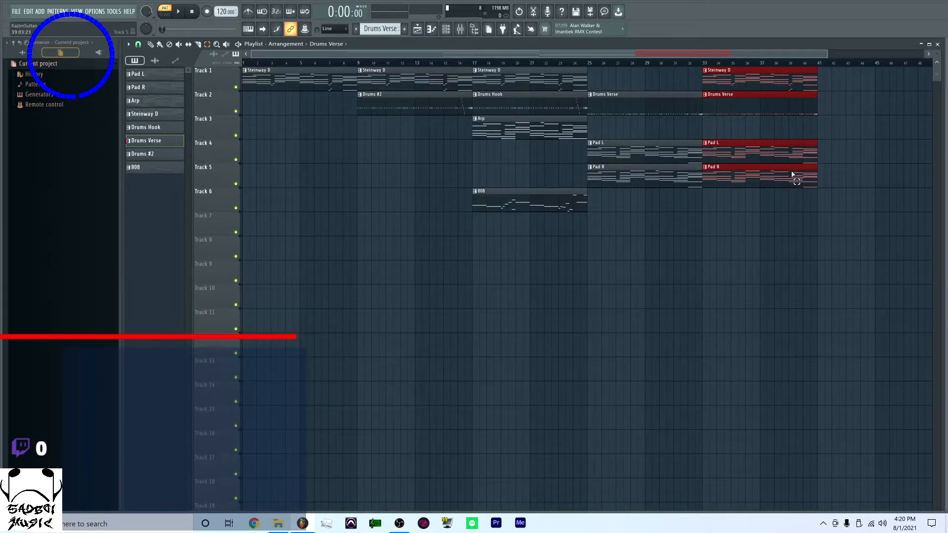
pyautogui.hotkey('ctrl', 'b')
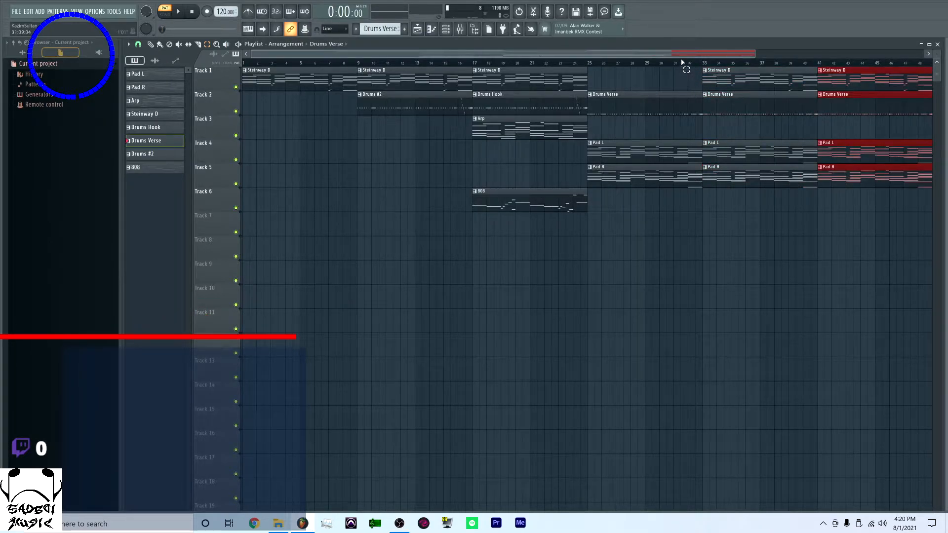
pyautogui.moveTo(679, 53); pyautogui.dragTo(842, 40)
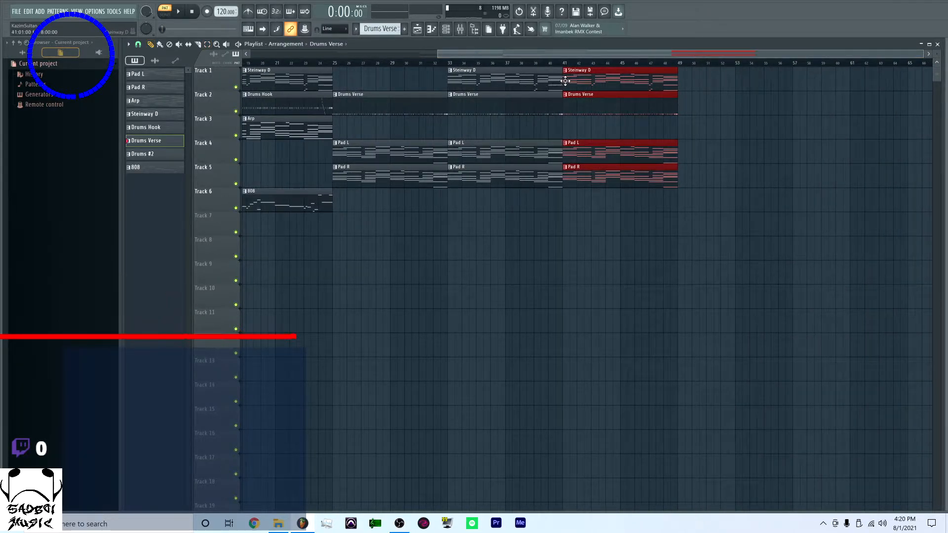
pyautogui.moveTo(563, 77)
pyautogui.mouseDown()
pyautogui.moveTo(618, 83)
pyautogui.moveTo(561, 77)
pyautogui.mouseUp()
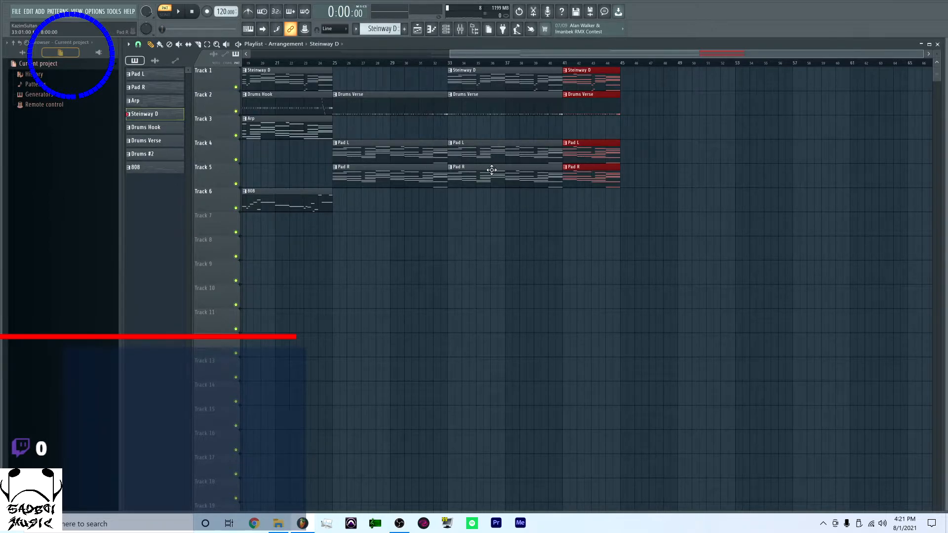
# Copy the hook's Steinway D, Drums Hook, Arp and 808 clips to bar 45
pyautogui.moveTo(489, 210); pyautogui.dragTo(521, 76)
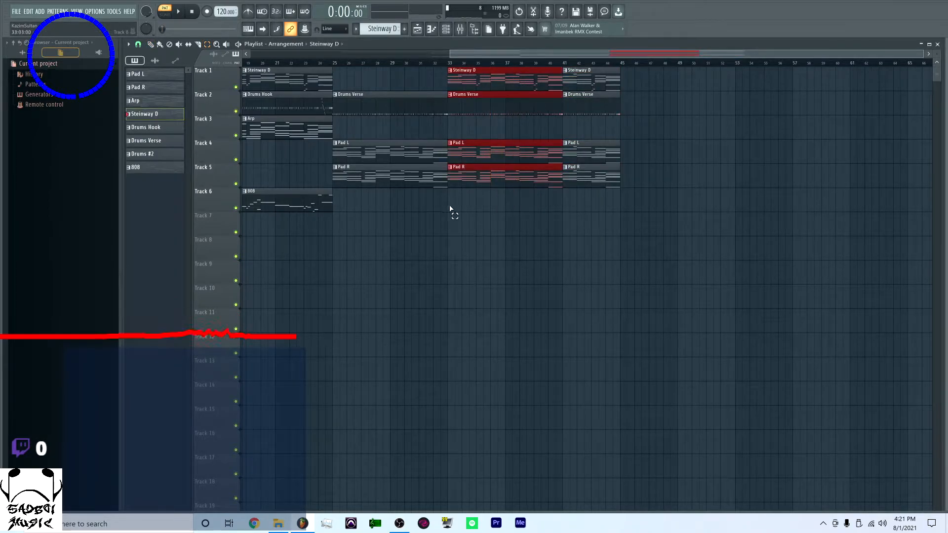
pyautogui.scroll(-2, 450, 208)
pyautogui.moveTo(463, 225); pyautogui.dragTo(763, 73)
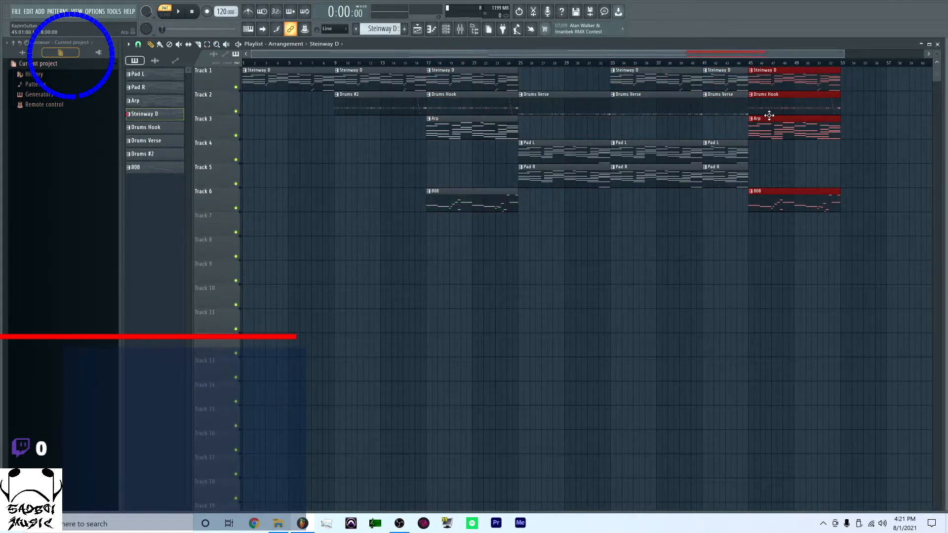
# Copy the whole verse section of drums, pads and Steinway D clips from bar 25 to bar 53
pyautogui.scroll(-2, 769, 116)
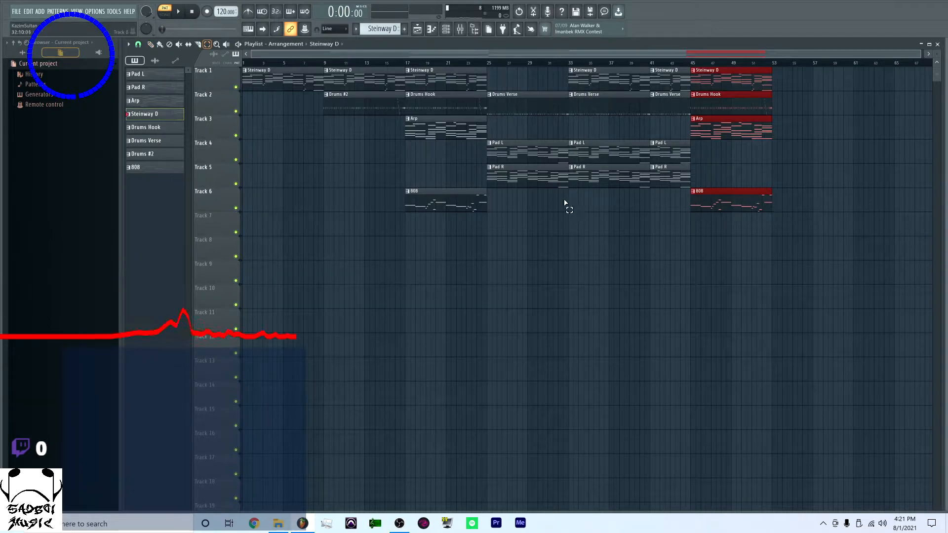
pyautogui.moveTo(529, 206); pyautogui.dragTo(661, 93)
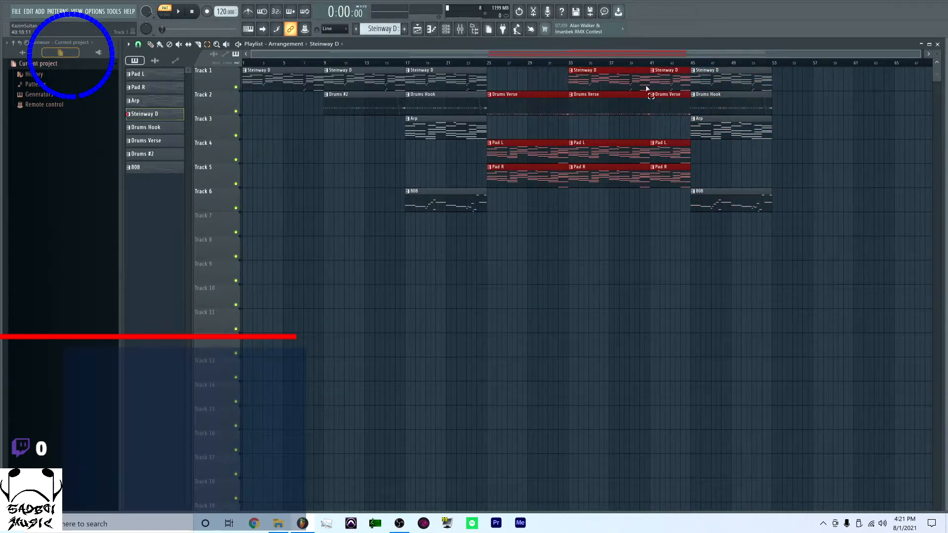
pyautogui.moveTo(531, 103); pyautogui.dragTo(817, 106)
pyautogui.scroll(-2, 802, 108)
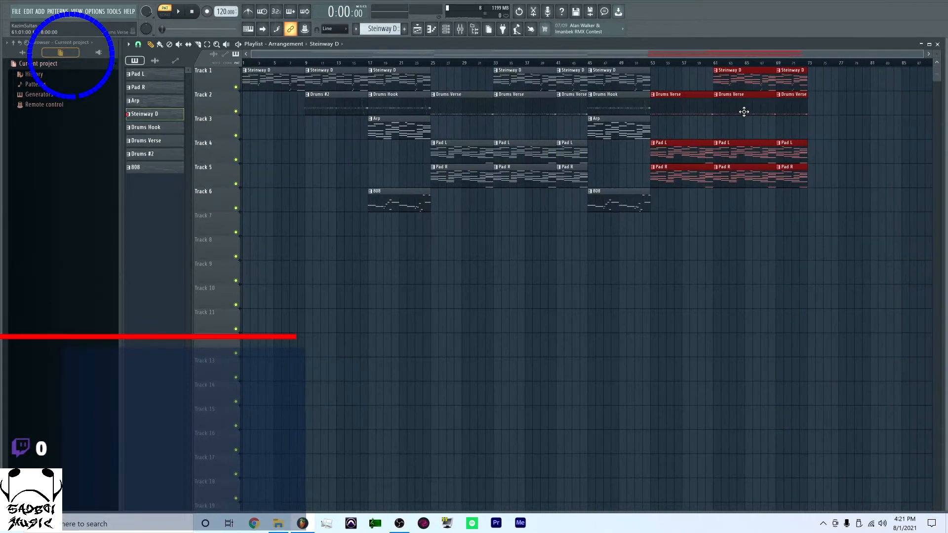
# Copy the hook clips from bar 45 to bar 73 and place the song position at bar 77
pyautogui.moveTo(603, 232); pyautogui.dragTo(817, 79)
pyautogui.click(839, 63)
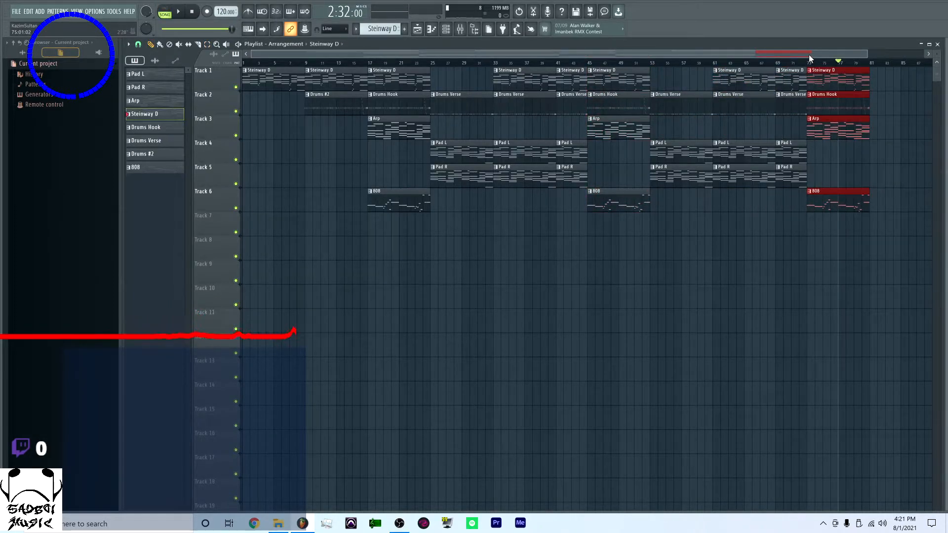
pyautogui.moveTo(808, 54); pyautogui.dragTo(876, 51)
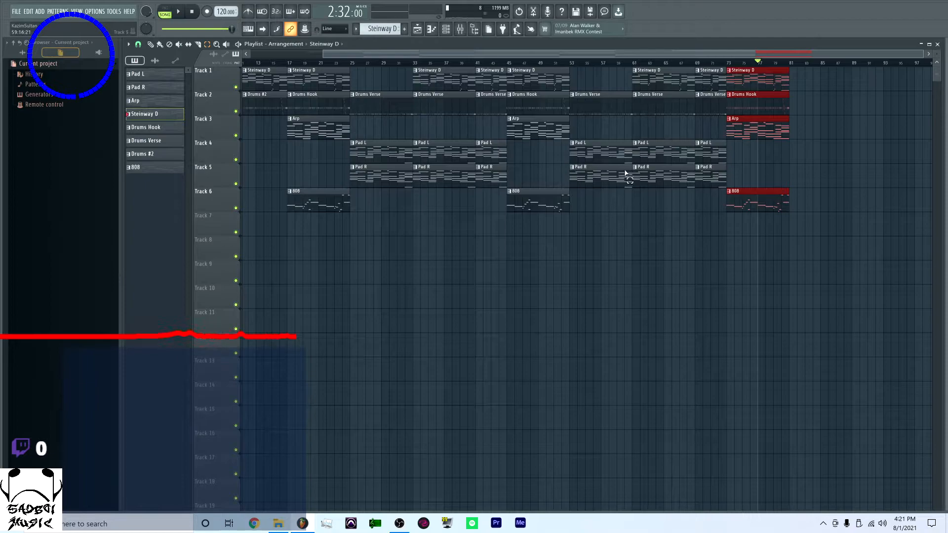
# Build a section without drums at bar 81 from copies of the Pad L, Pad R, Arp and 808 clips
pyautogui.moveTo(665, 147); pyautogui.dragTo(662, 187)
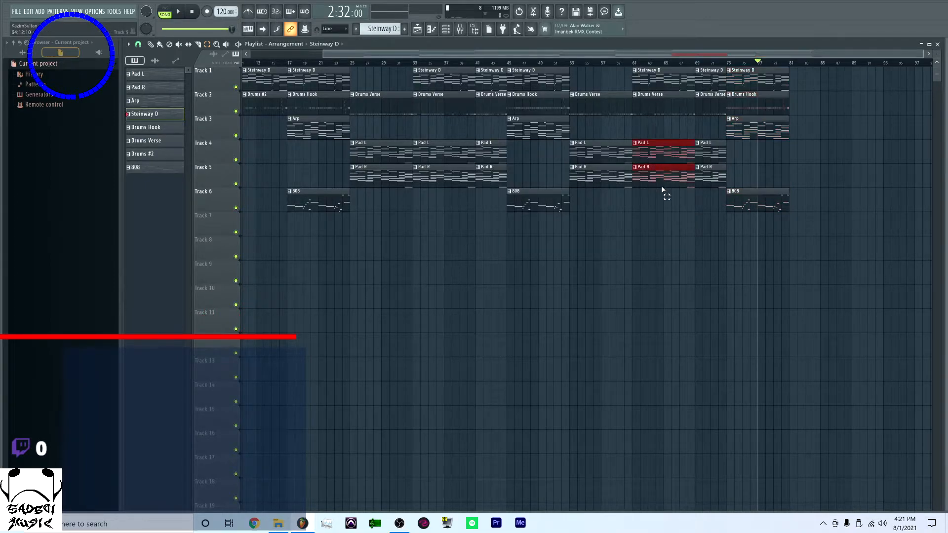
pyautogui.moveTo(648, 154); pyautogui.dragTo(805, 147)
pyautogui.moveTo(764, 122); pyautogui.dragTo(828, 122)
pyautogui.moveTo(762, 202); pyautogui.dragTo(814, 202)
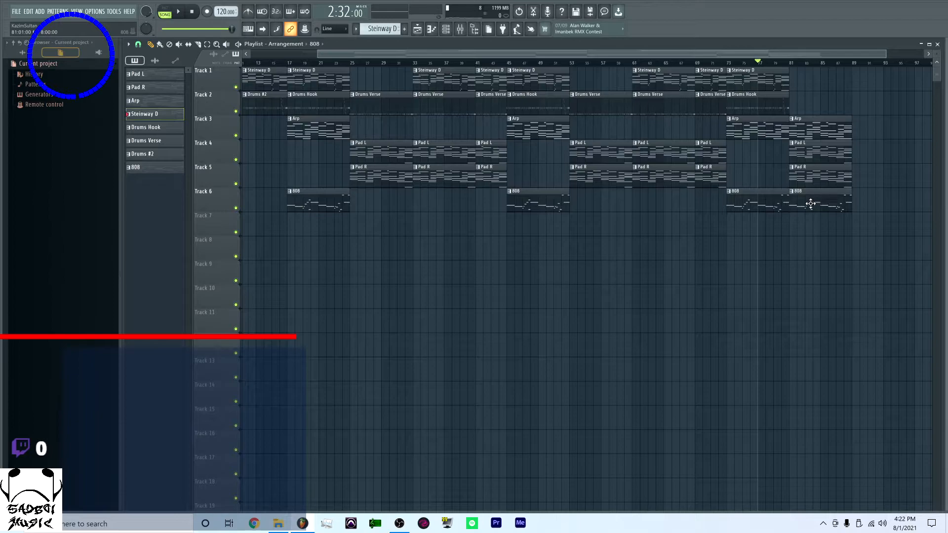
# Copy the hook clips from bar 73 to bar 89 and move the song position to the start of bar 81
pyautogui.keyDown('ctrl'); pyautogui.click(759, 211); pyautogui.keyUp('ctrl')
pyautogui.moveTo(772, 75); pyautogui.dragTo(871, 79)
pyautogui.click(891, 62)
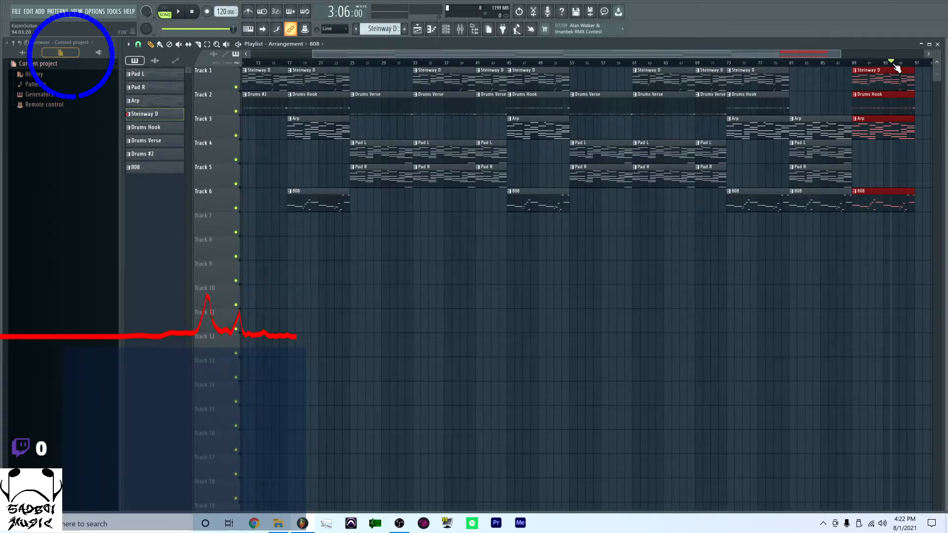
pyautogui.scroll(-2, 758, 205)
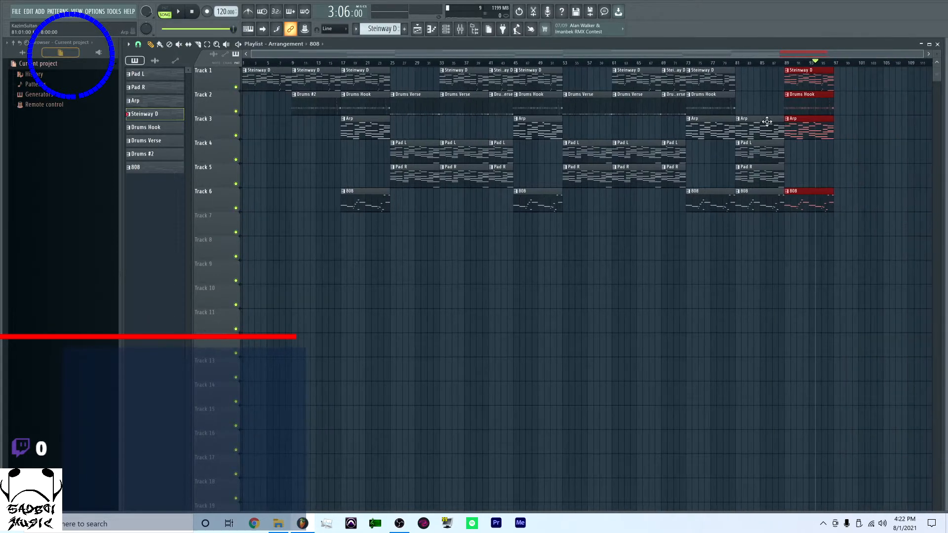
pyautogui.click(767, 62)
pyautogui.click(748, 63)
pyautogui.moveTo(744, 66)
pyautogui.mouseDown()
pyautogui.moveTo(784, 64)
pyautogui.moveTo(742, 67)
pyautogui.mouseUp()
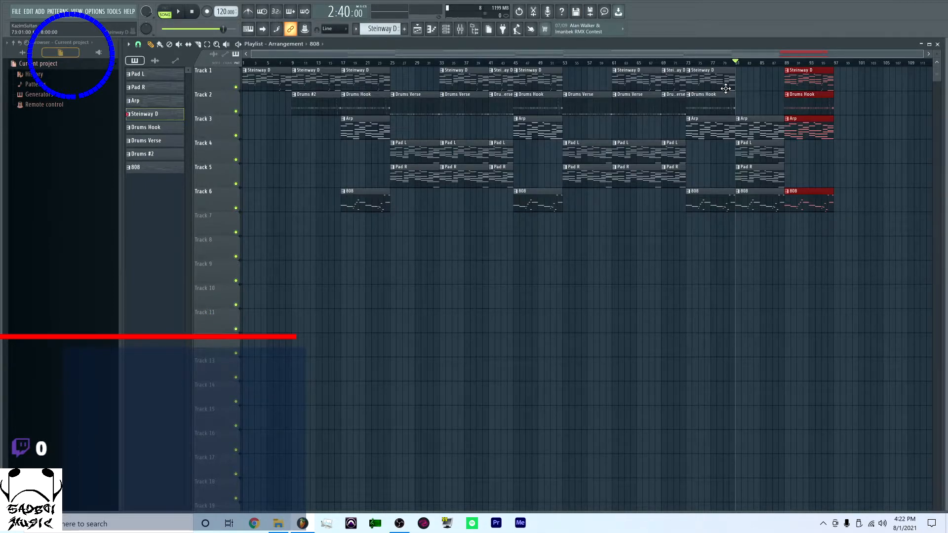
# Save the project as "arrangement tutorial"
pyautogui.hotkey('ctrl', 's')
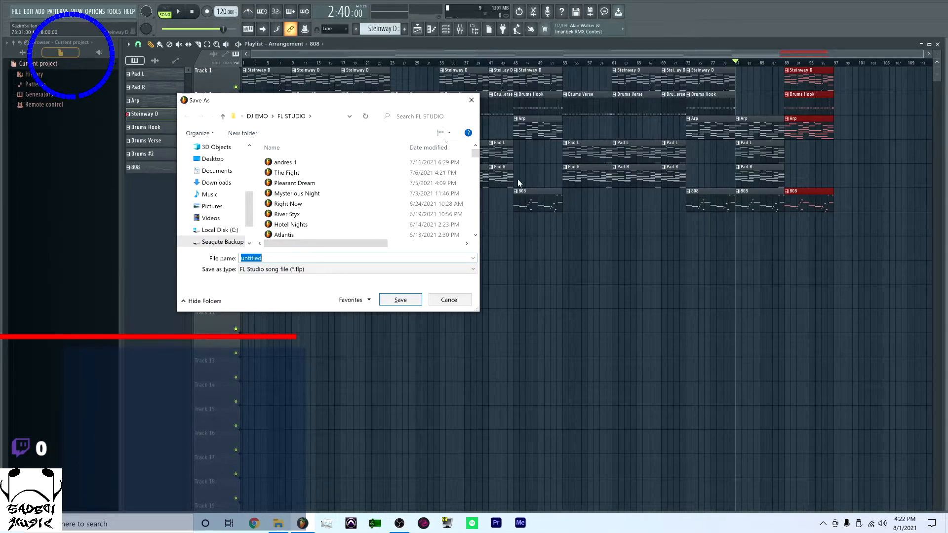
pyautogui.write('arrangement tutoria')
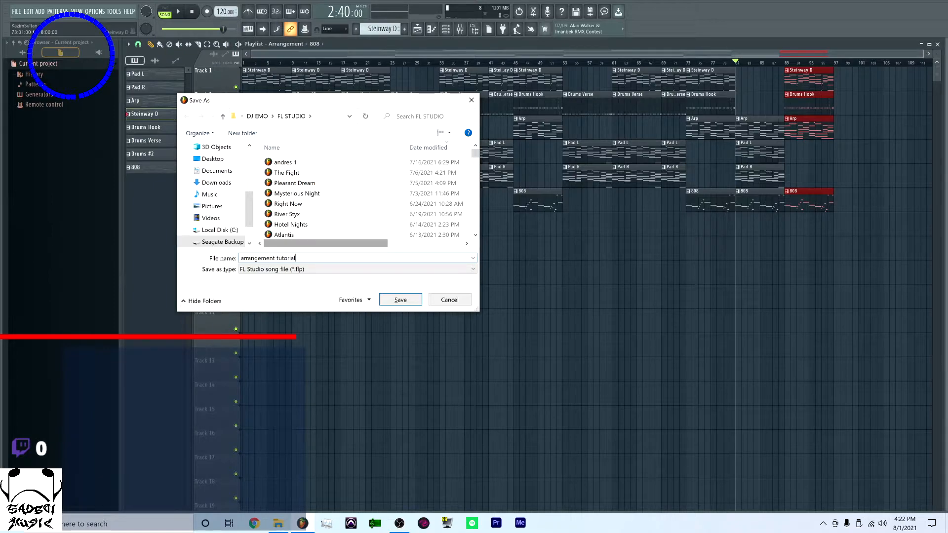
pyautogui.write('l')
pyautogui.press('Return')
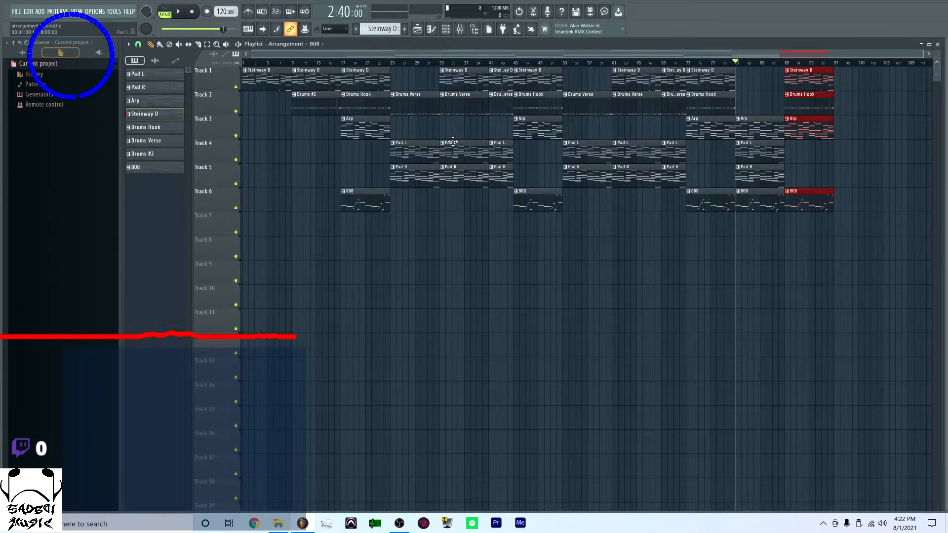
# Return to the song start, copy the 808 clip to bar 33, make it unique and open its notes in the piano roll
pyautogui.click(193, 14)
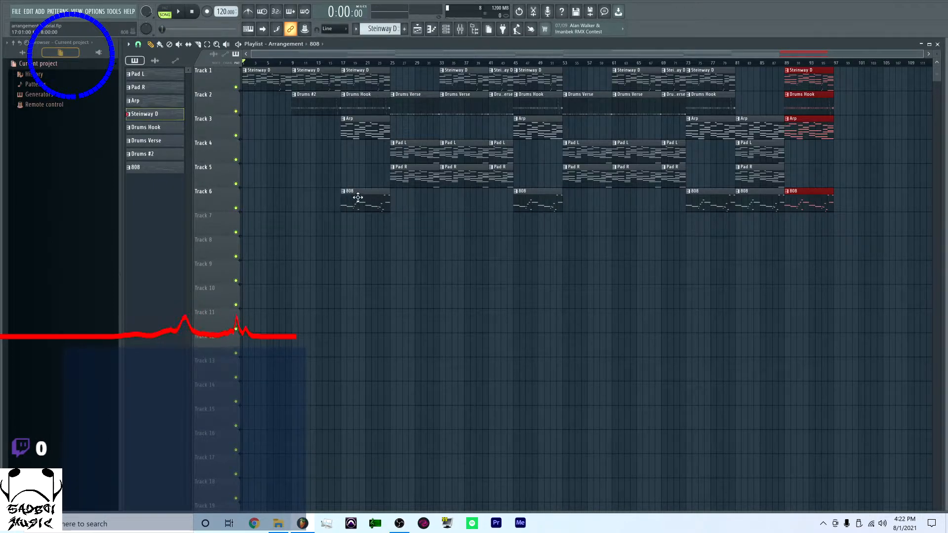
pyautogui.moveTo(363, 201); pyautogui.dragTo(446, 192)
pyautogui.rightClick(447, 191)
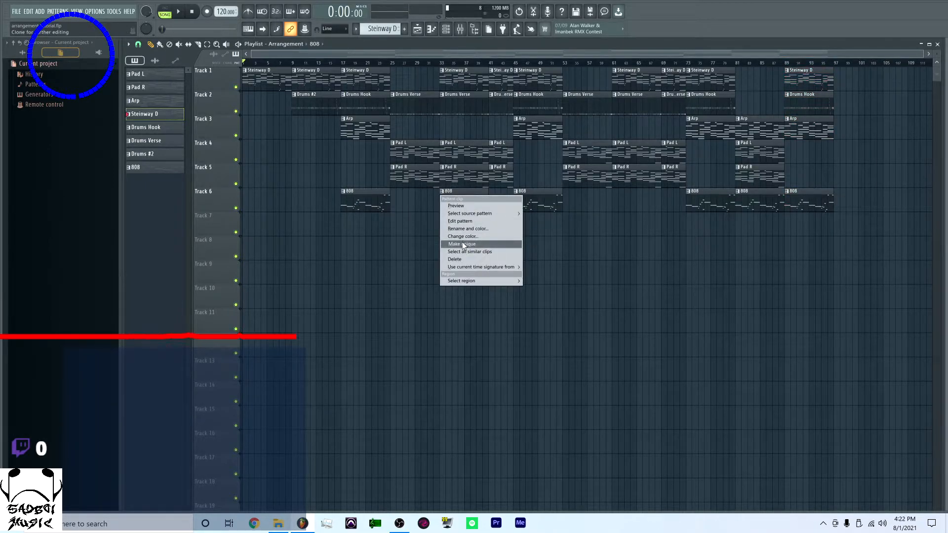
pyautogui.click(463, 246)
pyautogui.doubleClick(451, 205)
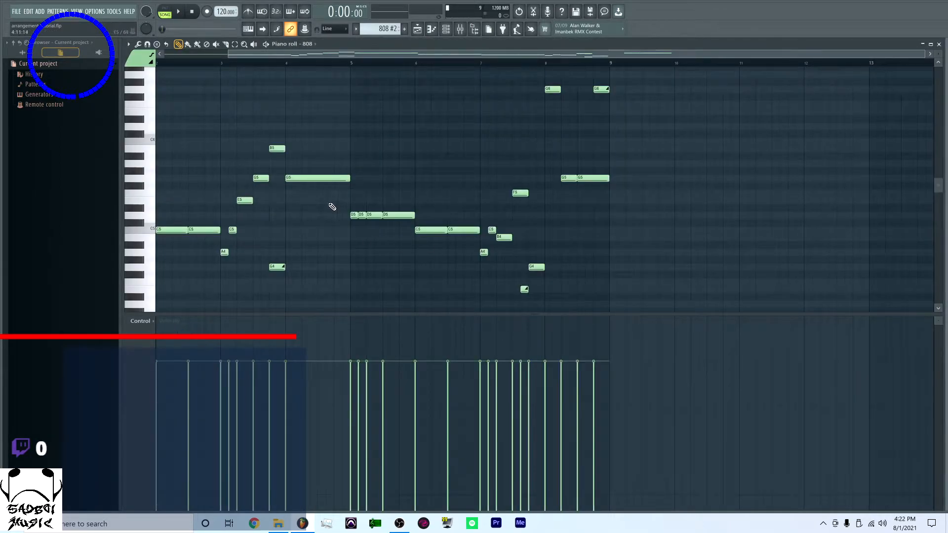
# Delete the 808 #2 notes in bars 2 and 3, including the G4 slide note
pyautogui.rightClick(281, 267)
pyautogui.rightClick(224, 252)
pyautogui.rightClick(232, 230)
pyautogui.rightClick(245, 200)
pyautogui.rightClick(261, 178)
pyautogui.rightClick(277, 148)
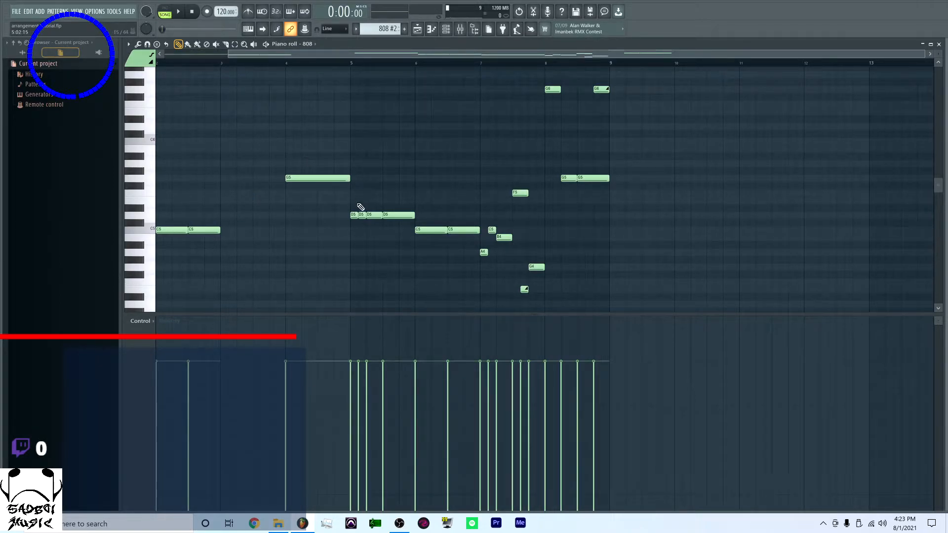
# Delete the short 808 #2 notes in bar 7, leaving that bar empty
pyautogui.rightClick(484, 252)
pyautogui.rightClick(492, 229)
pyautogui.rightClick(503, 237)
pyautogui.rightClick(524, 290)
pyautogui.rightClick(538, 269)
pyautogui.rightClick(519, 193)
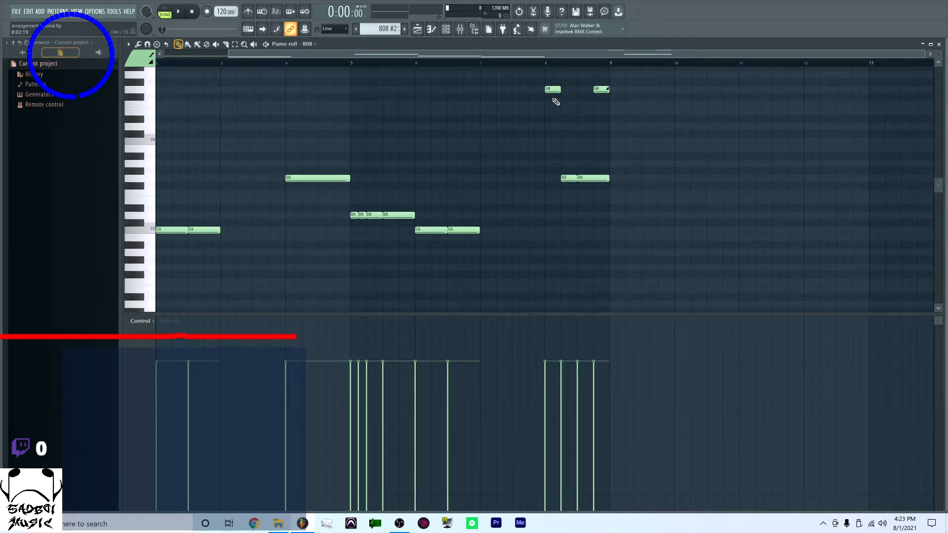
# Move the first G6 note of bar 8 down to G5 and lower the final G6 slide note by two octaves
pyautogui.moveTo(551, 91); pyautogui.dragTo(551, 178)
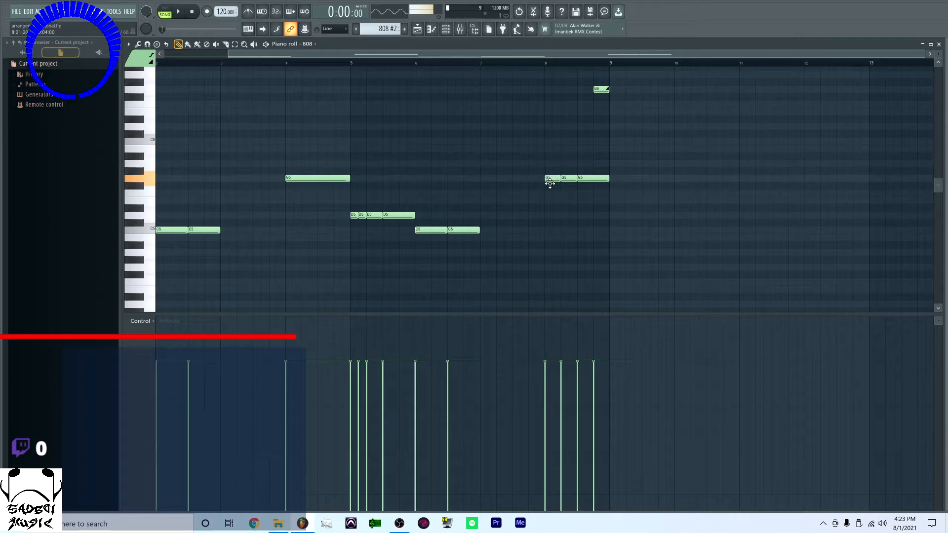
pyautogui.rightClick(599, 90)
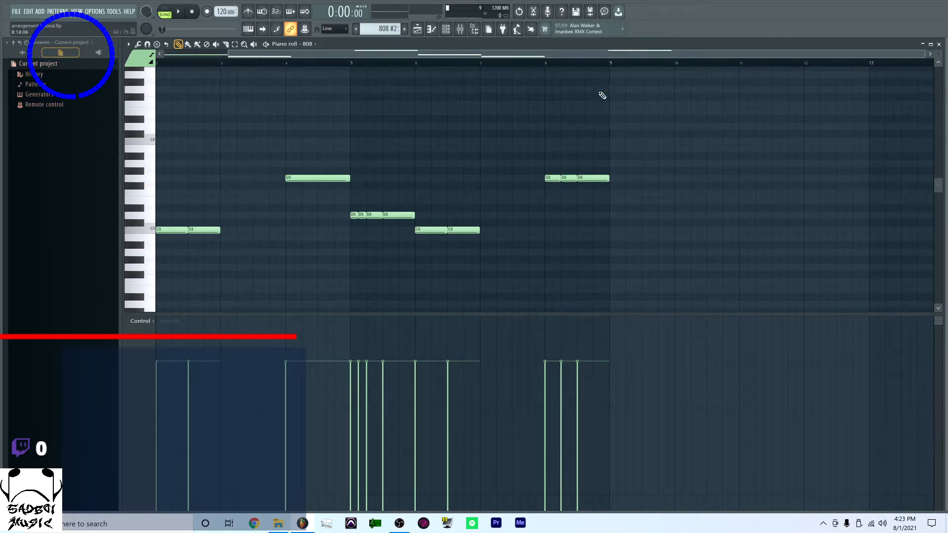
pyautogui.hotkey('ctrl', 'z')
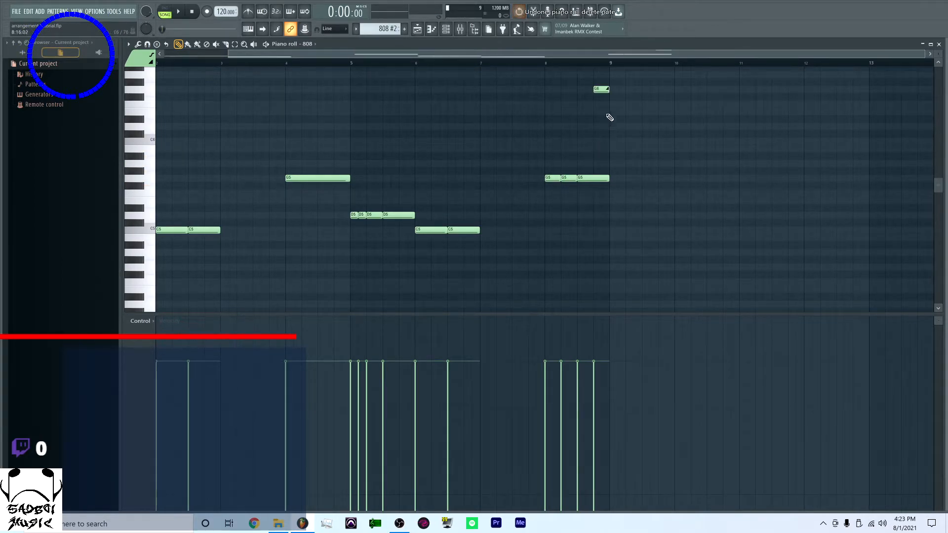
pyautogui.click(604, 91)
pyautogui.hotkey('ctrl', 'Down')
pyautogui.hotkey('ctrl', 'Down')
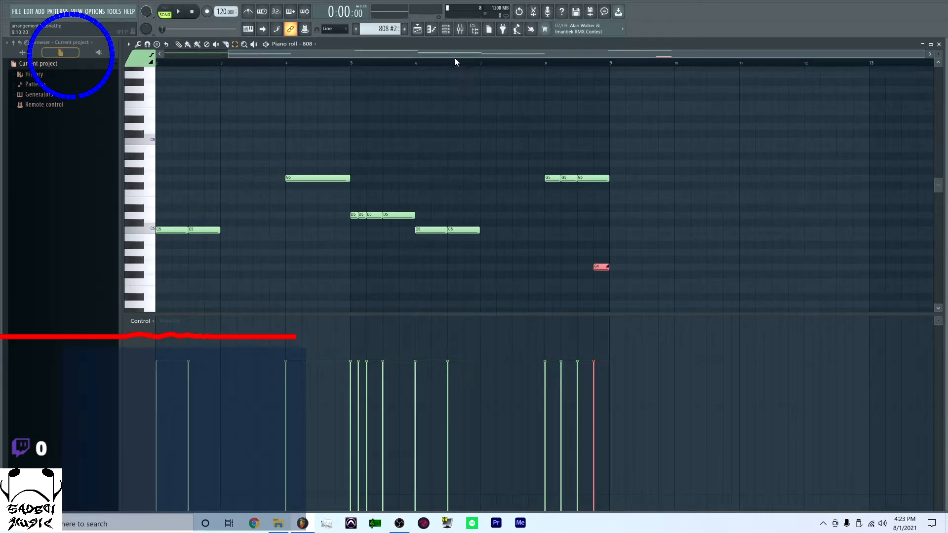
# Clear all notes from the 808 #2 pattern and display the Steinway D pattern's low notes in the piano roll
pyautogui.hotkey('ctrl', 'a')
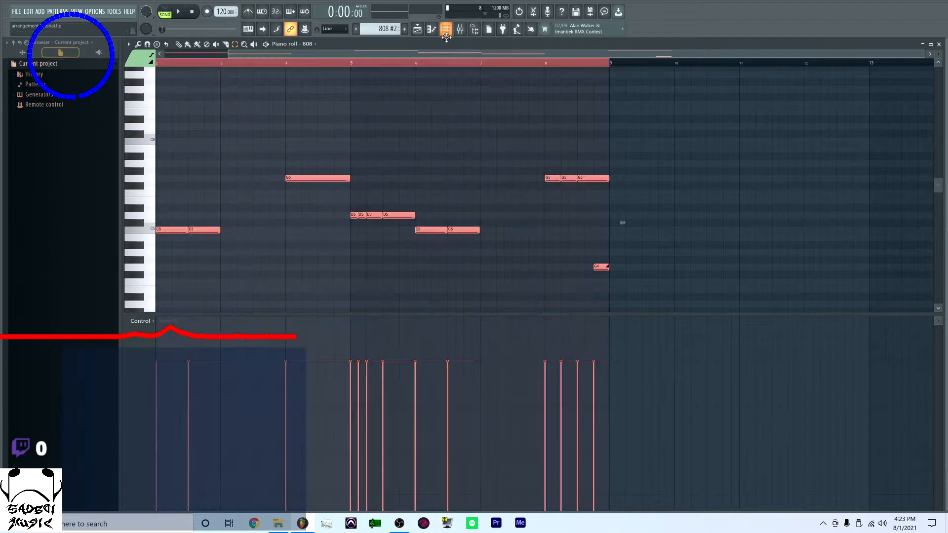
pyautogui.press('Delete')
pyautogui.click(405, 30)
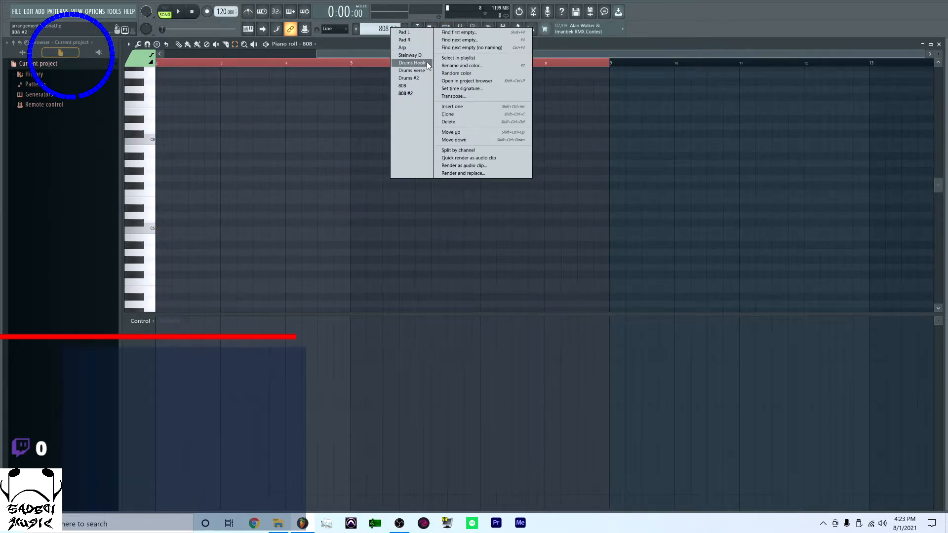
pyautogui.click(424, 55)
pyautogui.scroll(-3, 437, 177)
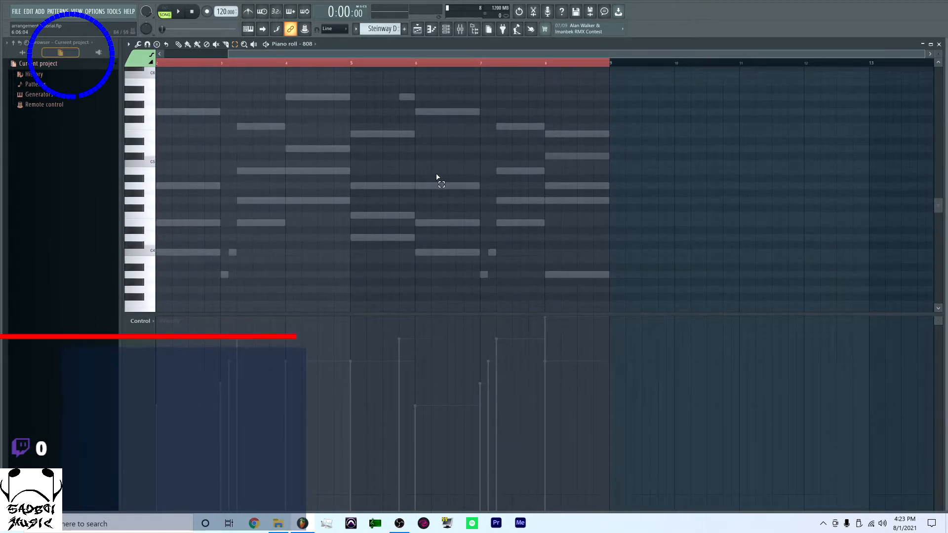
# Paste the copied 808 notes into the Steinway D pattern so they overlay its ghost notes
pyautogui.hotkey('ctrl', 'v')
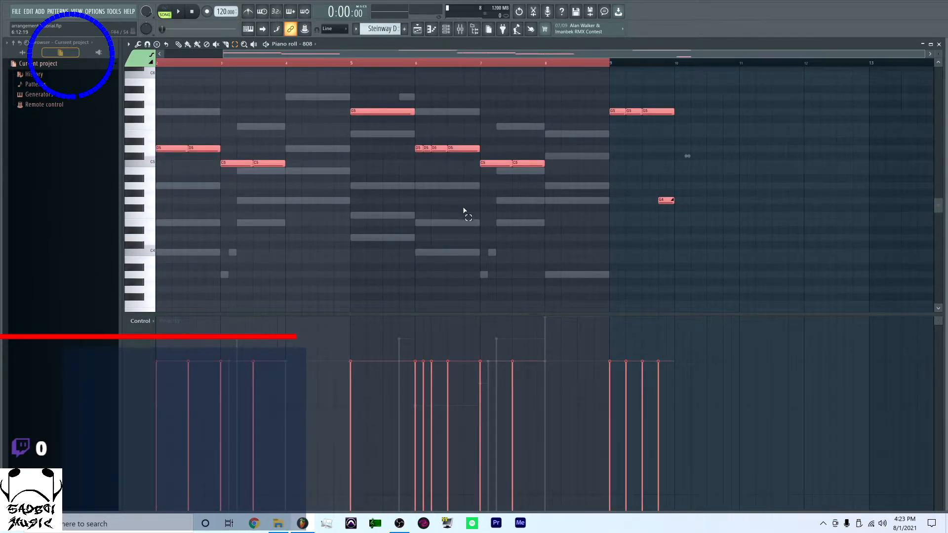
pyautogui.scroll(-1, 453, 229)
pyautogui.scroll(2, 446, 234)
pyautogui.click(395, 237)
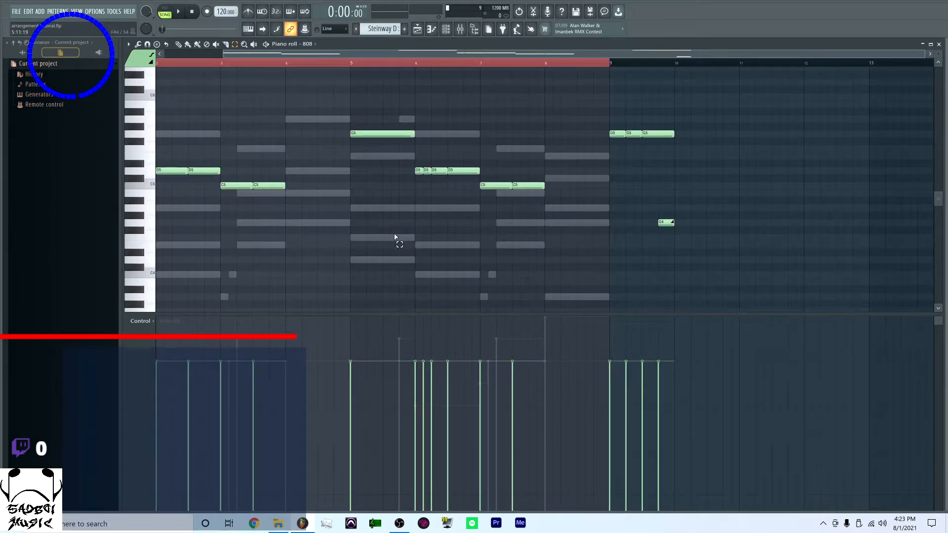
# Add two short D5 notes in bar 4 and two short G4 notes in bar 8
pyautogui.click(320, 172)
pyautogui.moveTo(321, 172)
pyautogui.mouseDown()
pyautogui.moveTo(306, 172)
pyautogui.moveTo(338, 174)
pyautogui.mouseUp()
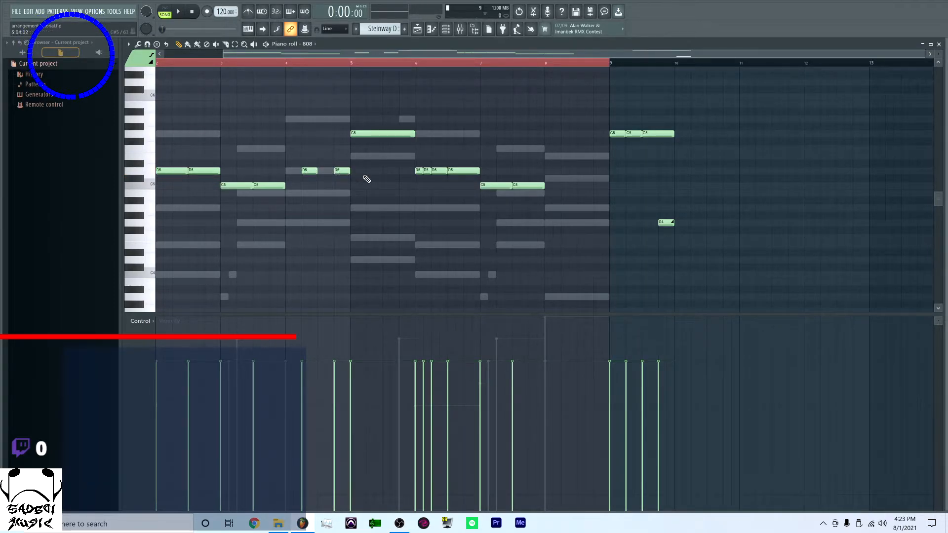
pyautogui.click(552, 224)
pyautogui.click(580, 225)
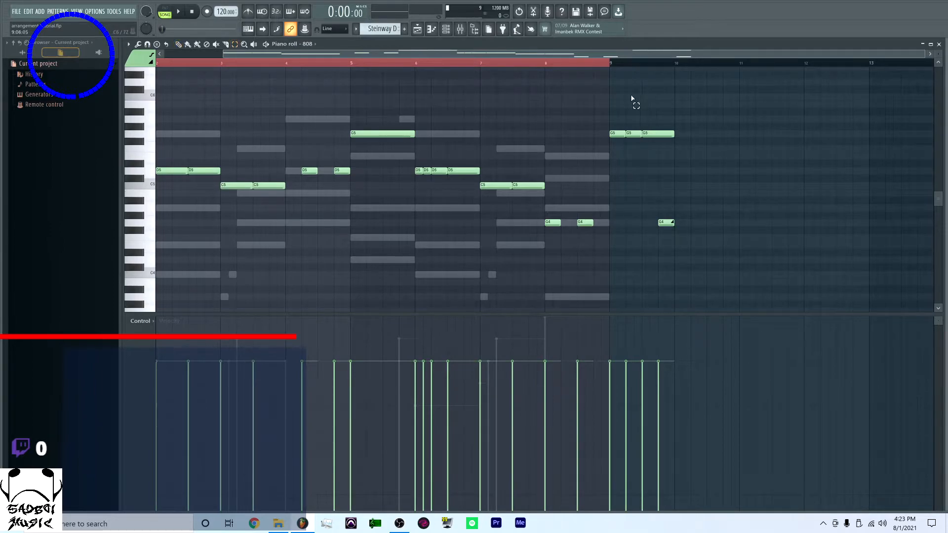
# Cut all the 808 notes from the Steinway D pattern and paste them into the 808 #2 pattern
pyautogui.click(607, 67)
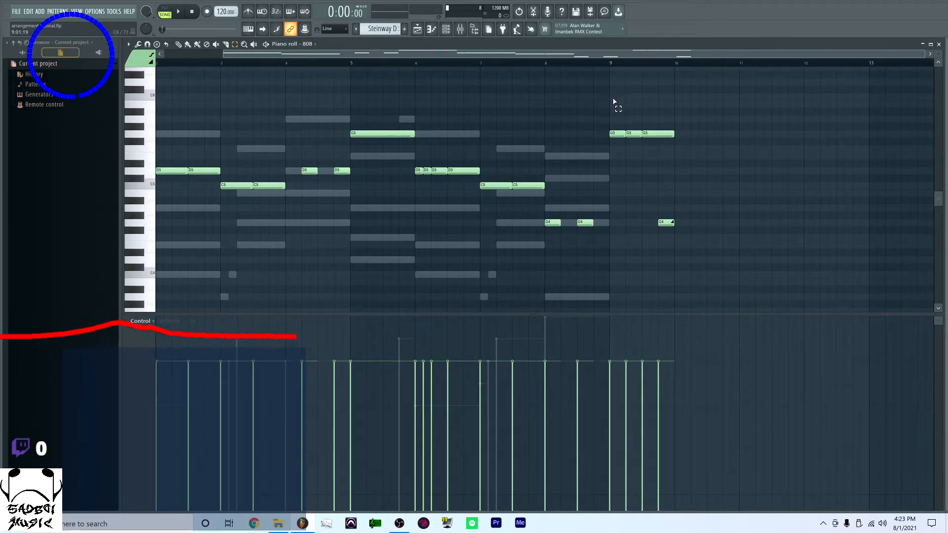
pyautogui.hotkey('ctrl', 'a')
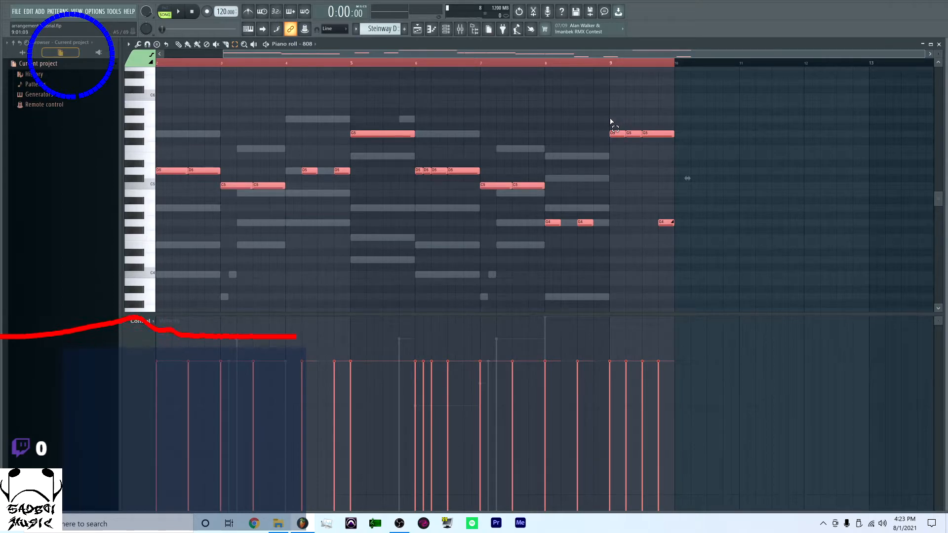
pyautogui.hotkey('ctrl', 'x')
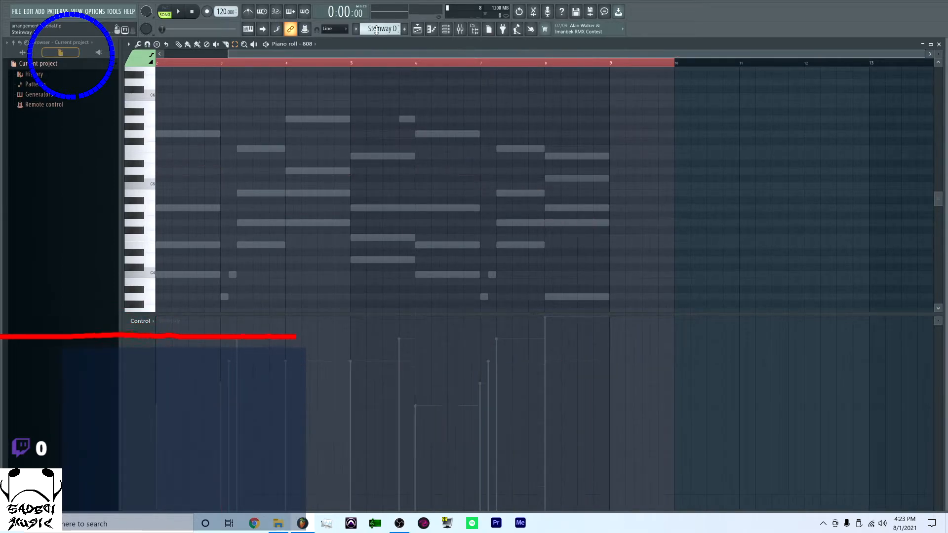
pyautogui.click(377, 28)
pyautogui.click(401, 94)
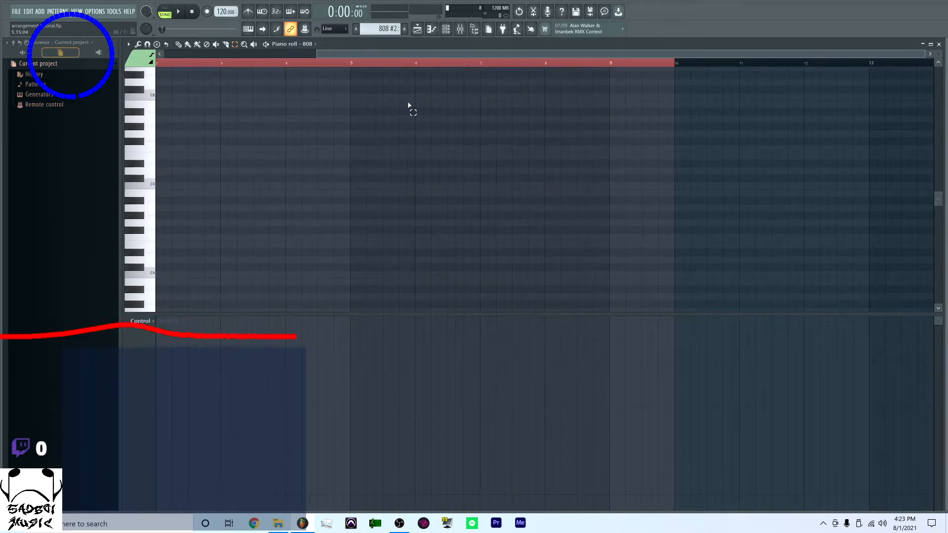
pyautogui.hotkey('ctrl', 'v')
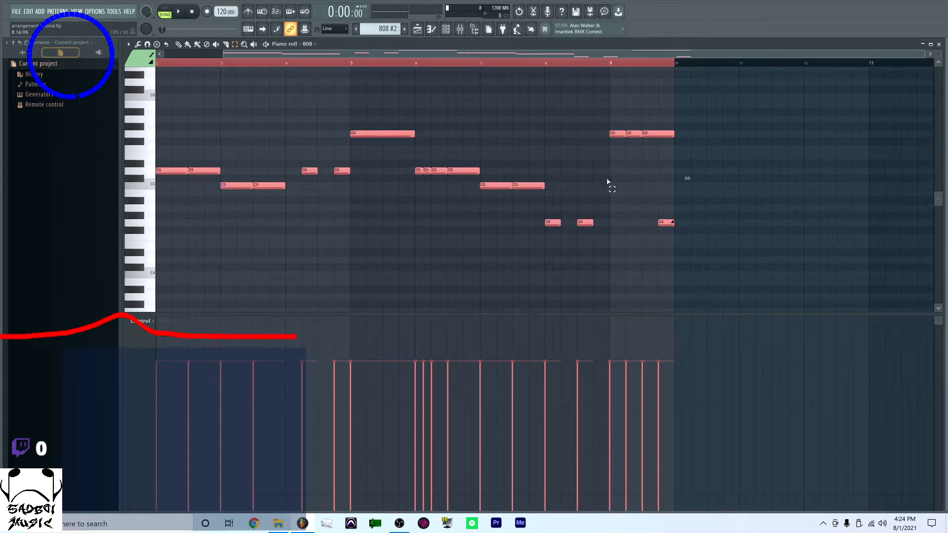
pyautogui.click(638, 181)
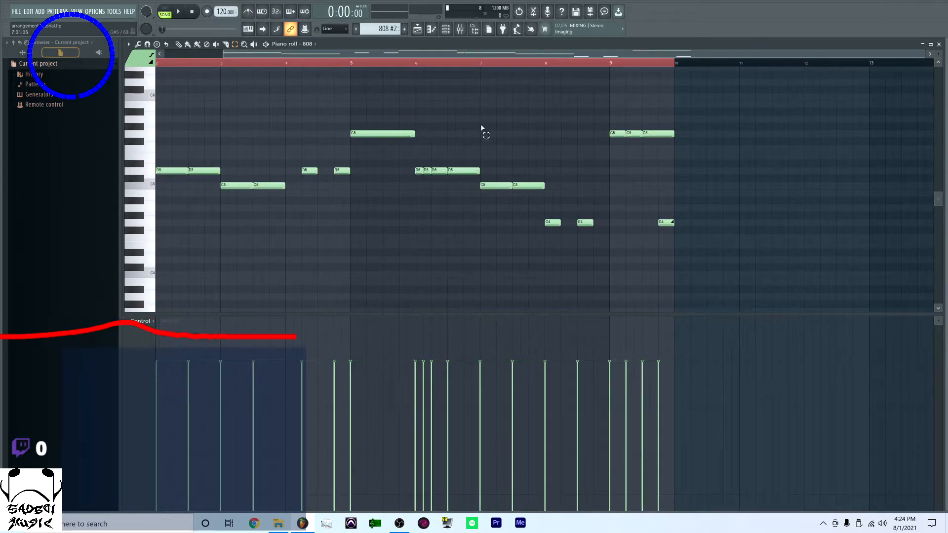
# Shift all 808 #2 notes one bar earlier so they start at bar 1
pyautogui.scroll(-1, 484, 196)
pyautogui.press('p')
pyautogui.hotkey('ctrl', 'a')
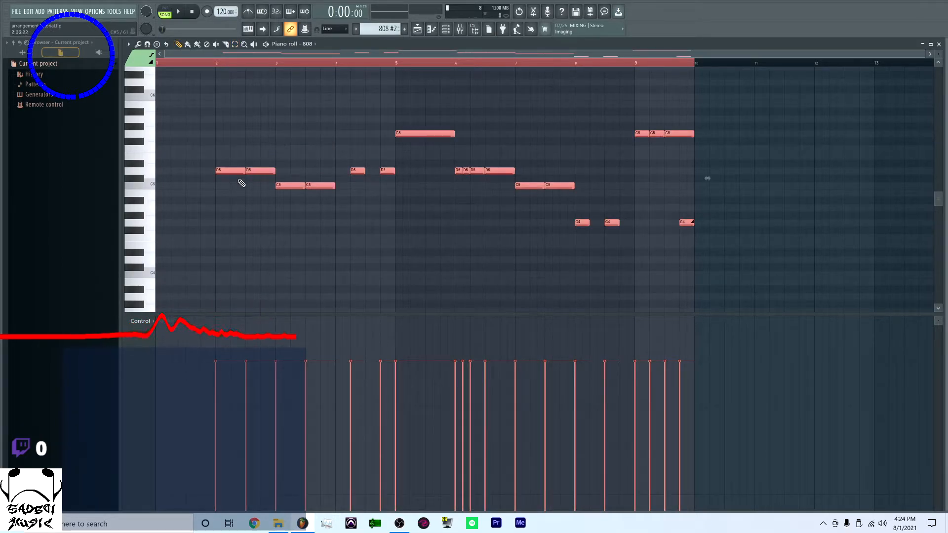
pyautogui.moveTo(223, 170); pyautogui.dragTo(161, 166)
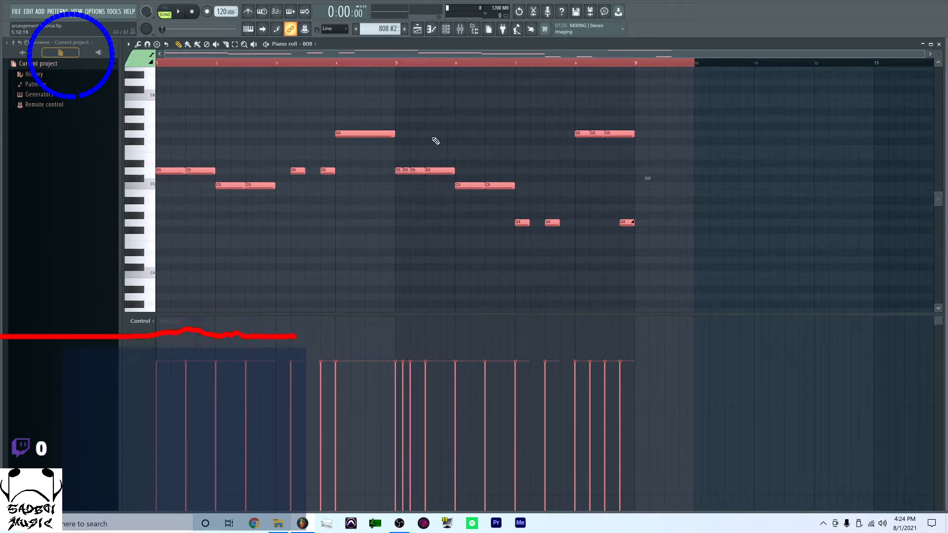
pyautogui.click(386, 66)
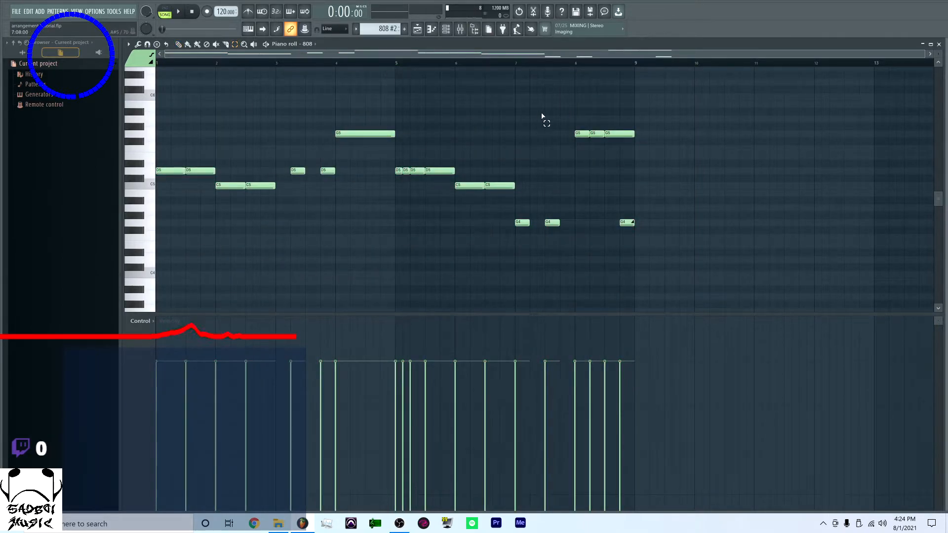
# Open the 808 #2 clip from the playlist, cut all its notes, and place them in the Steinway D pattern
pyautogui.click(418, 29)
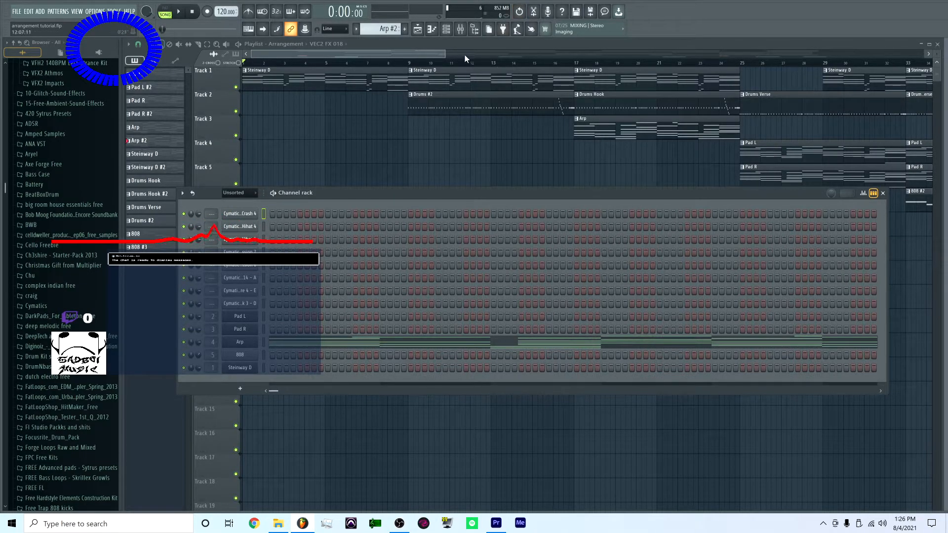
pyautogui.moveTo(434, 53); pyautogui.dragTo(582, 57)
pyautogui.click(451, 211)
pyautogui.doubleClick(451, 211)
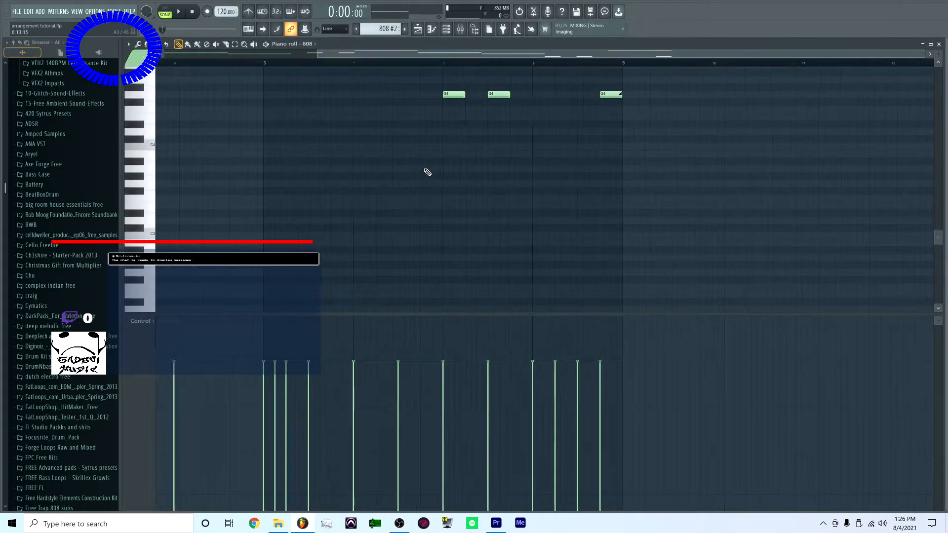
pyautogui.scroll(8, 414, 183)
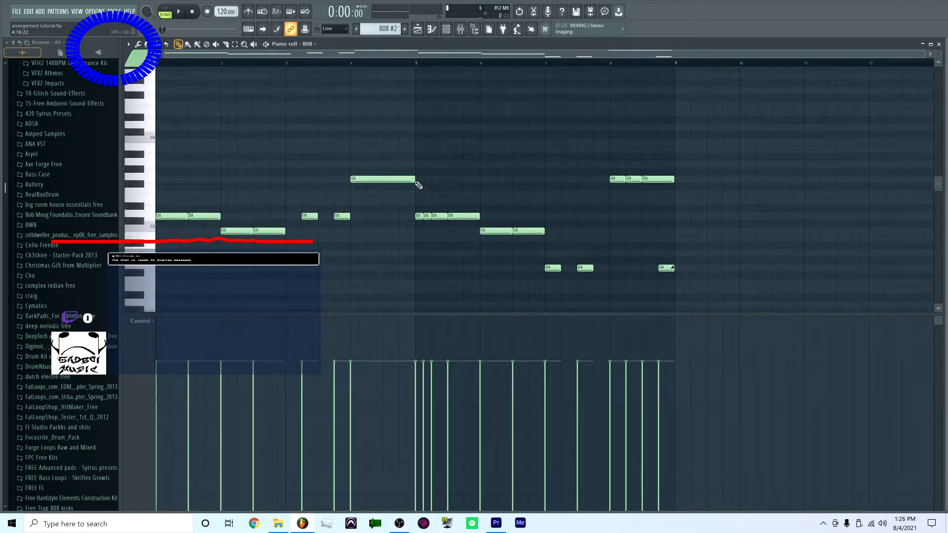
pyautogui.hotkey('ctrl', 'a')
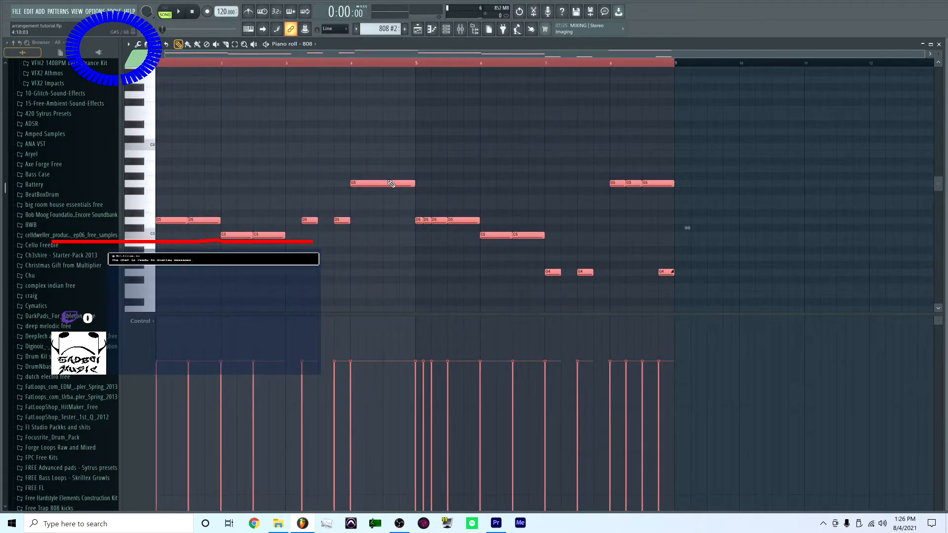
pyautogui.press('Delete')
pyautogui.click(375, 27)
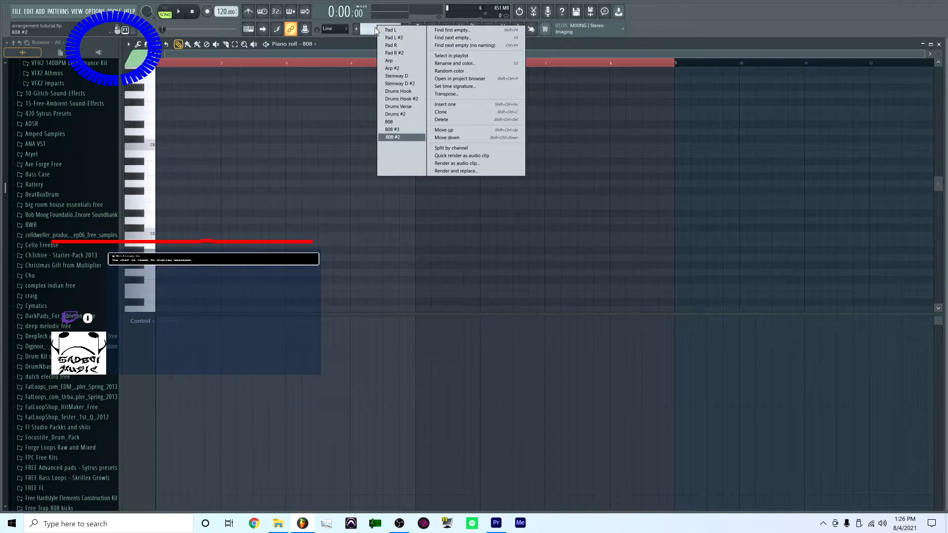
pyautogui.click(411, 76)
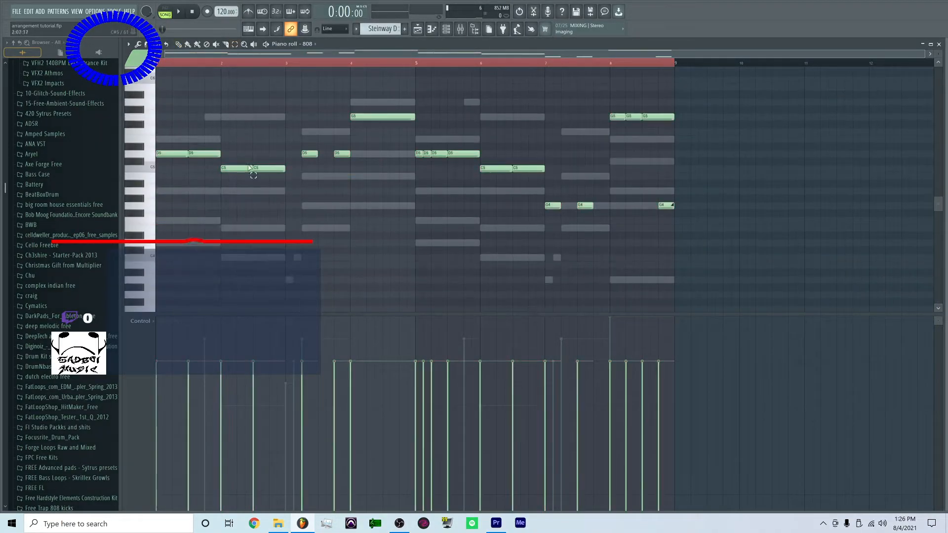
# Lower the two C5 notes in bar 2 by three semitones to A4
pyautogui.moveTo(220, 162); pyautogui.dragTo(277, 173)
pyautogui.hotkey('shift', 'Down')
pyautogui.hotkey('shift', 'Down')
pyautogui.hotkey('shift', 'Down')
# Raise the two D5 notes in bar 3 to F5 and the long G5 note in bar 4 to A5
pyautogui.moveTo(301, 139); pyautogui.dragTo(343, 157)
pyautogui.hotkey('shift', 'Up')
pyautogui.hotkey('shift', 'Up')
pyautogui.hotkey('shift', 'Up')
pyautogui.moveTo(408, 123); pyautogui.dragTo(360, 112)
pyautogui.hotkey('shift', 'Up')
pyautogui.hotkey('shift', 'Up')
# Retune the 808 notes to E5 in bar 5, A4 in bar 6, and short A4, C5 and B4 notes in bar 7
pyautogui.moveTo(415, 144); pyautogui.dragTo(595, 210)
pyautogui.hotkey('shift', 'Up')
pyautogui.hotkey('shift', 'Up')
pyautogui.hotkey('shift', 'Down')
pyautogui.hotkey('shift', 'Down')
pyautogui.hotkey('shift', 'Down')
pyautogui.hotkey('shift', 'Up')
pyautogui.hotkey('shift', 'Up')
pyautogui.hotkey('shift', 'Up')
pyautogui.hotkey('shift', 'Up')
pyautogui.hotkey('shift', 'Down')
pyautogui.hotkey('shift', 'Down')
pyautogui.moveTo(546, 178); pyautogui.dragTo(557, 161)
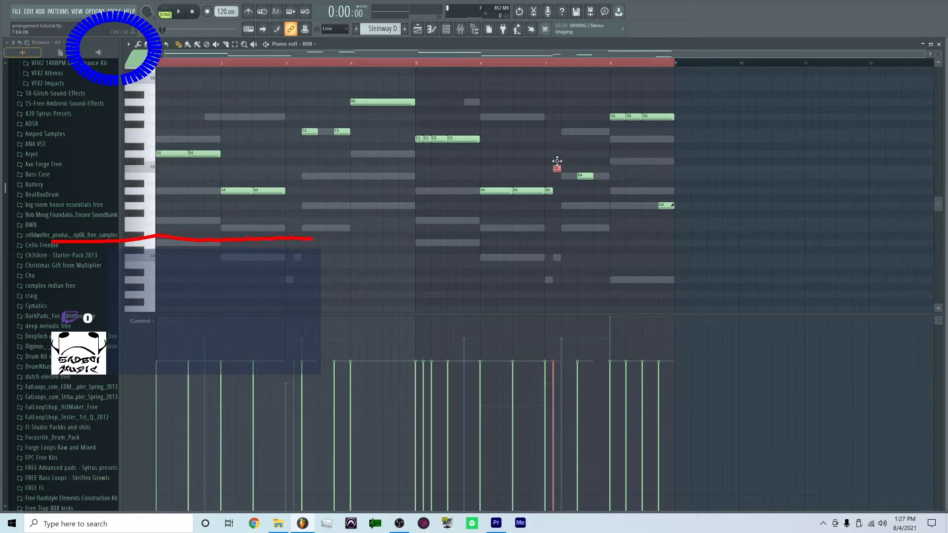
# Raise the two D5 notes in bar 1 to E5 and audition the pattern
pyautogui.press('space')
pyautogui.press('space')
pyautogui.moveTo(204, 162); pyautogui.dragTo(170, 146)
pyautogui.hotkey('shift', 'Up')
pyautogui.hotkey('shift', 'Up')
pyautogui.press('space')
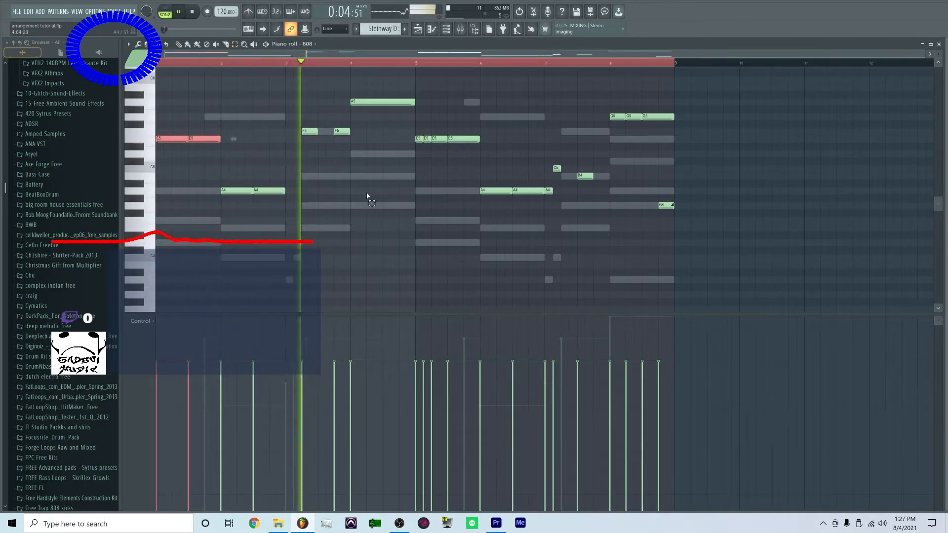
pyautogui.press('space')
# Stretch the B4 note to fill the rest of bar 7 and play back from bar 6
pyautogui.keyDown('ctrl'); pyautogui.click(514, 73); pyautogui.keyUp('ctrl')
pyautogui.click(499, 63)
pyautogui.press('space')
pyautogui.press('space')
pyautogui.moveTo(584, 176); pyautogui.dragTo(609, 176)
pyautogui.press('space')
pyautogui.press('space')
pyautogui.press('space')
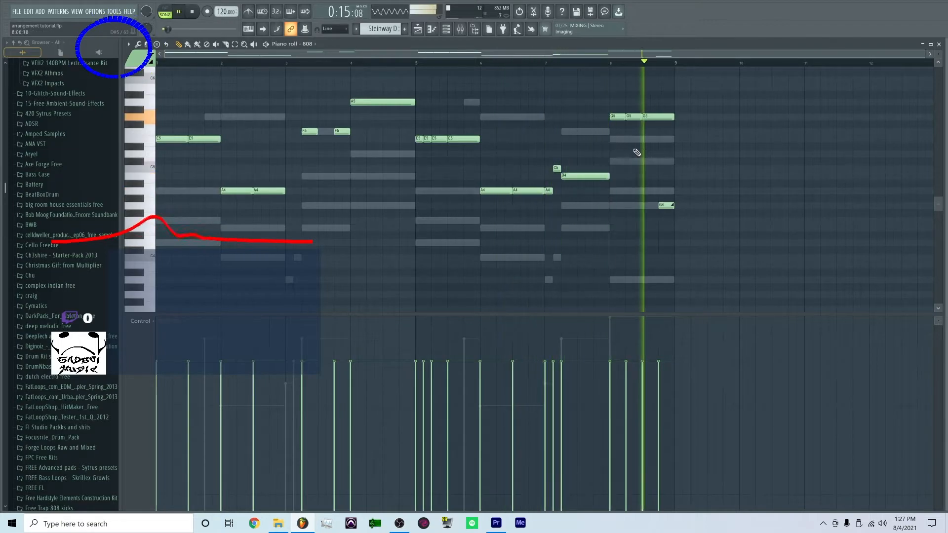
pyautogui.press('space')
# Check the 808 channel in the channel rack and the arrangement in the playlist
pyautogui.press('F6')
pyautogui.click(240, 355)
pyautogui.click(209, 136)
pyautogui.press('Escape')
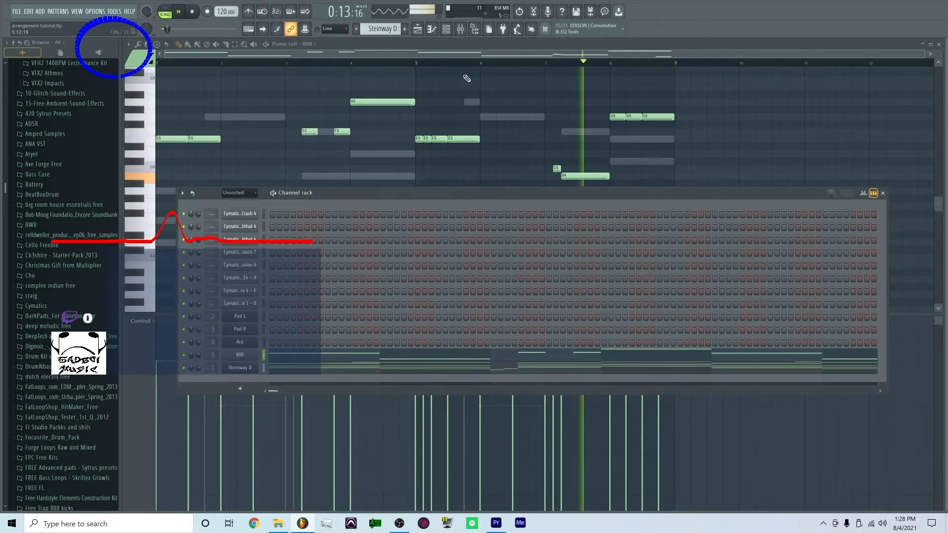
pyautogui.press('F6')
pyautogui.click(417, 29)
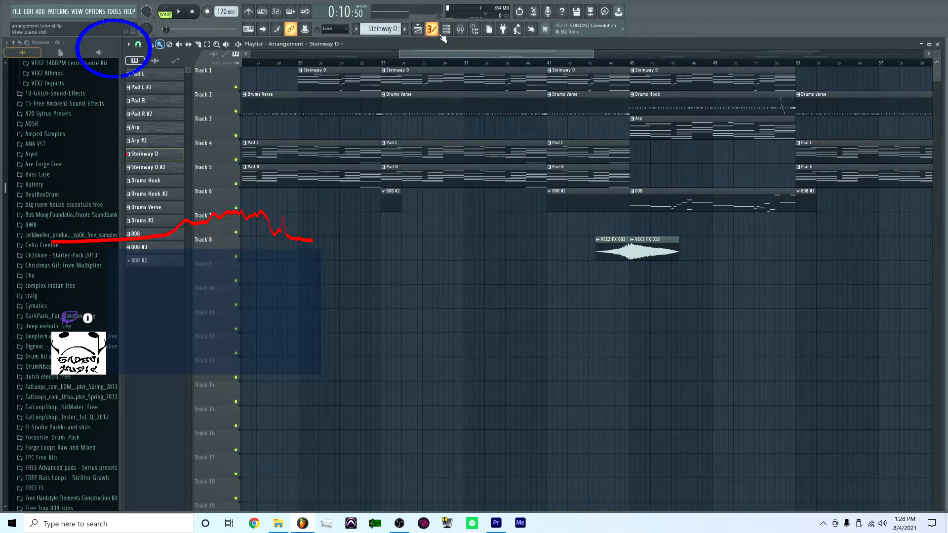
# Cut the retuned 808 notes from the Steinway D pattern and paste them back into the 808 #2 pattern
pyautogui.click(445, 29)
pyautogui.click(446, 31)
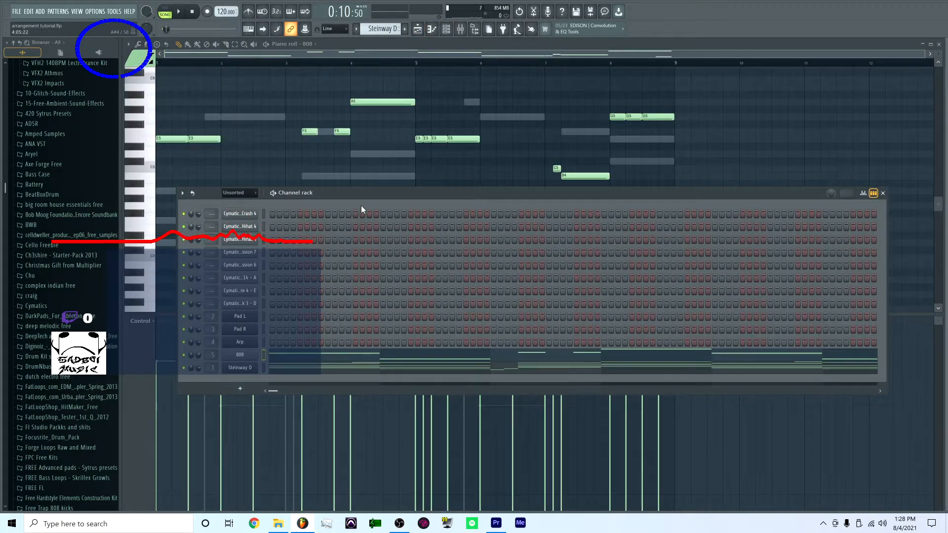
pyautogui.hotkey('ctrl', 'x')
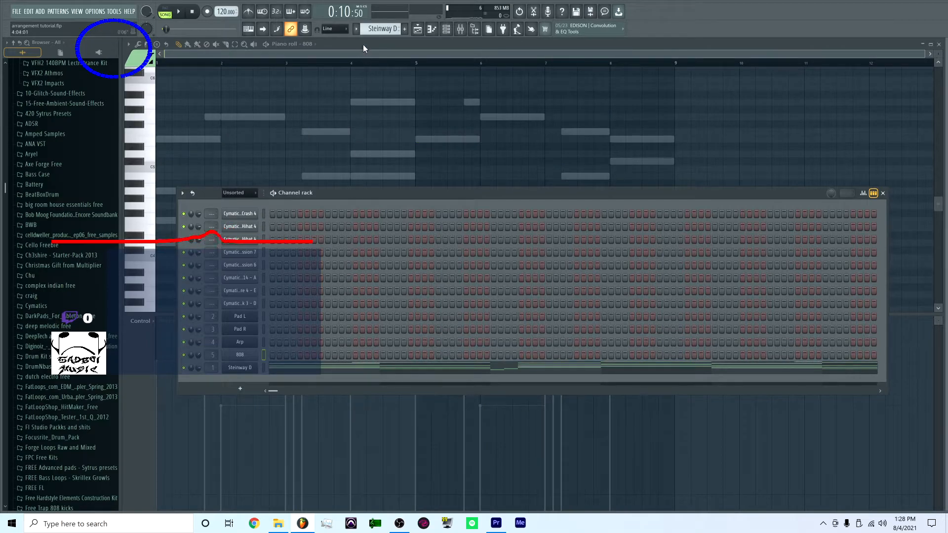
pyautogui.click(381, 28)
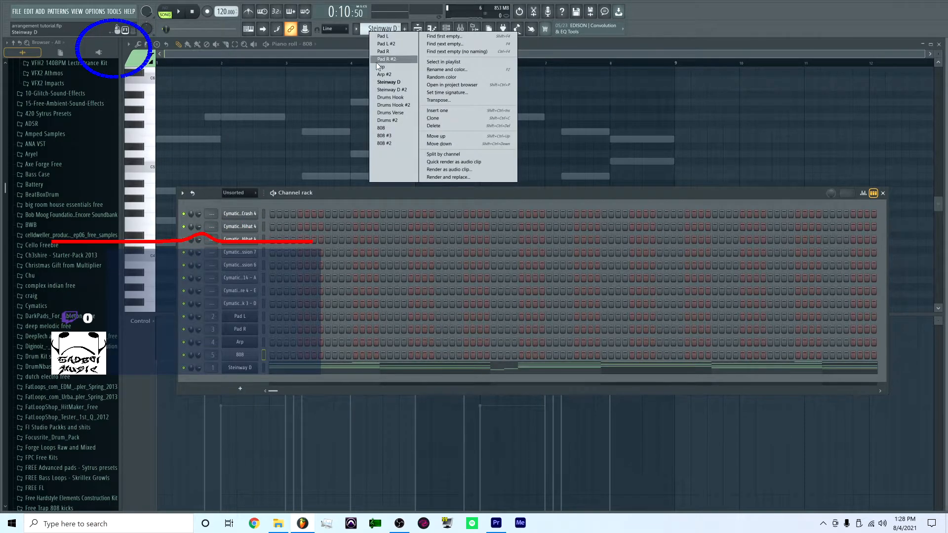
pyautogui.click(393, 143)
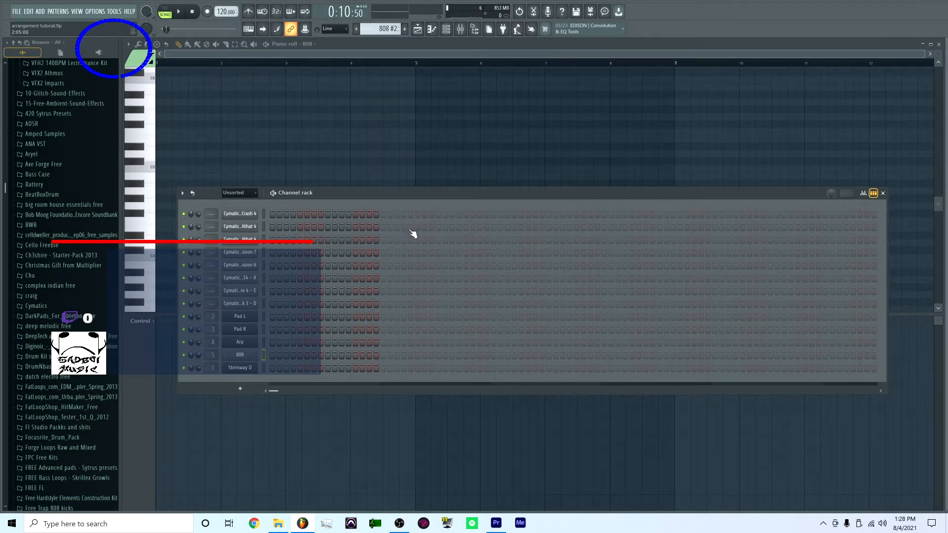
pyautogui.hotkey('ctrl', 'v')
# Show the whole arrangement in the playlist and set the playback position to bar 17
pyautogui.click(417, 28)
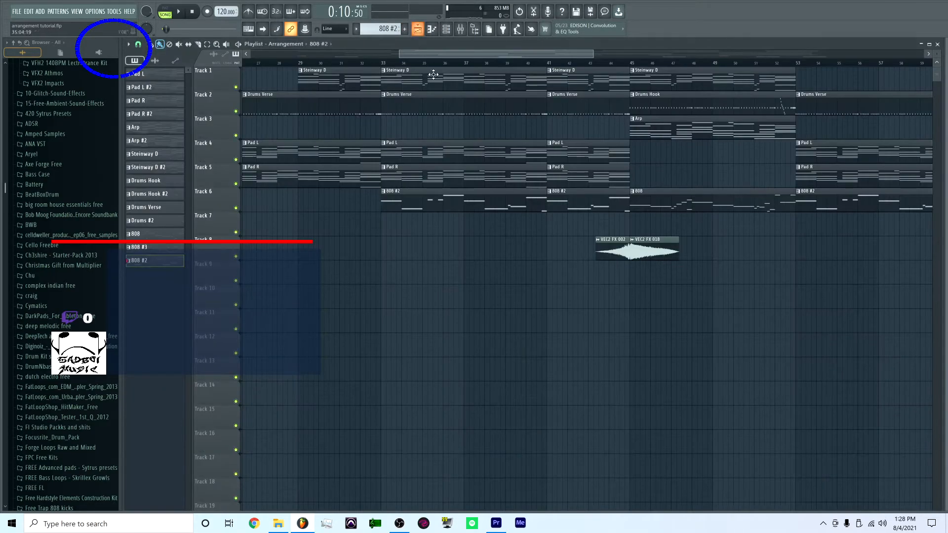
pyautogui.scroll(-5, 429, 256)
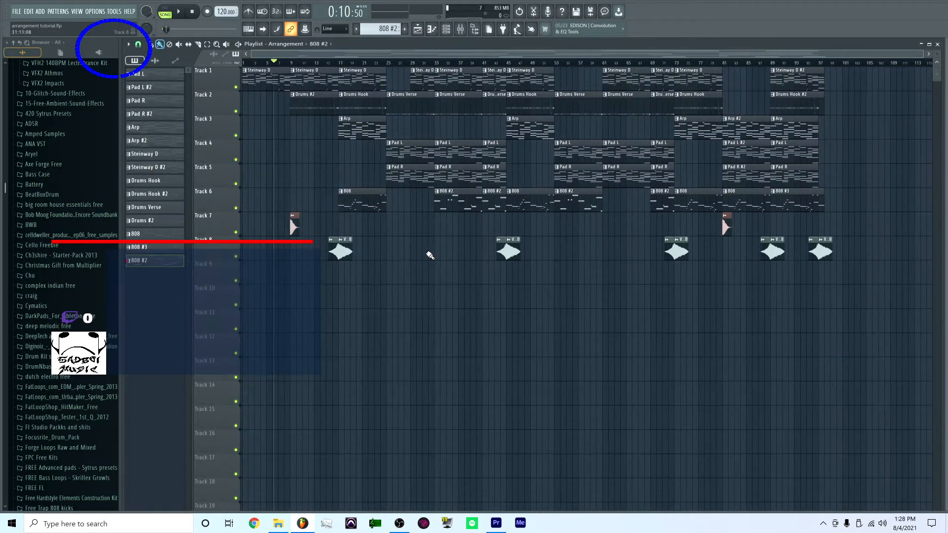
pyautogui.click(435, 63)
pyautogui.click(343, 64)
pyautogui.click(339, 63)
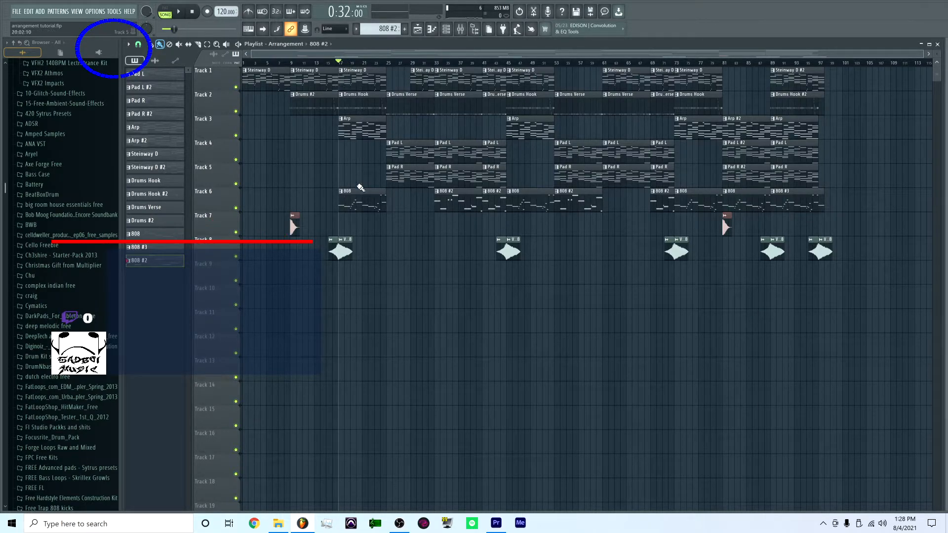
pyautogui.click(361, 187)
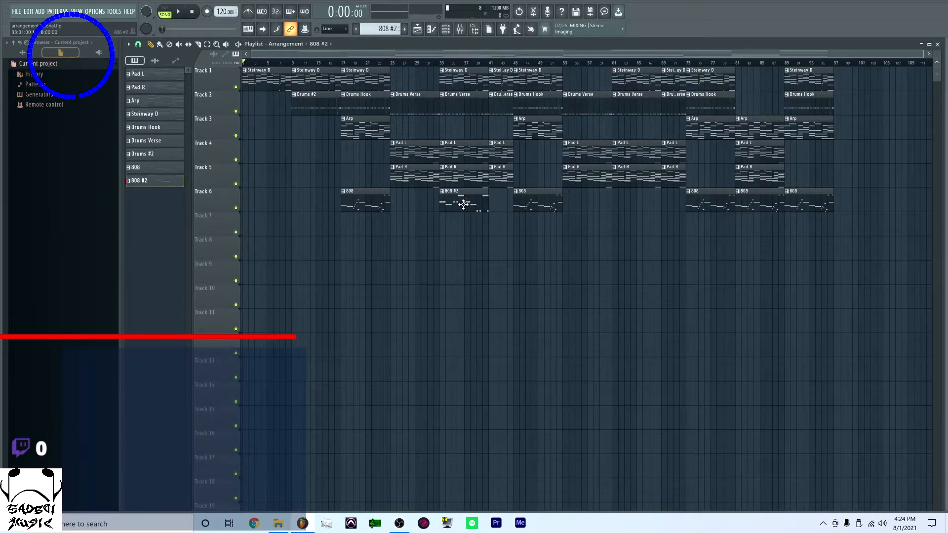
# Copy the 808 #2 clip along Track 6: eight bars from bar 53 and four bars each from bars 41 and 69
pyautogui.moveTo(463, 204); pyautogui.dragTo(604, 202)
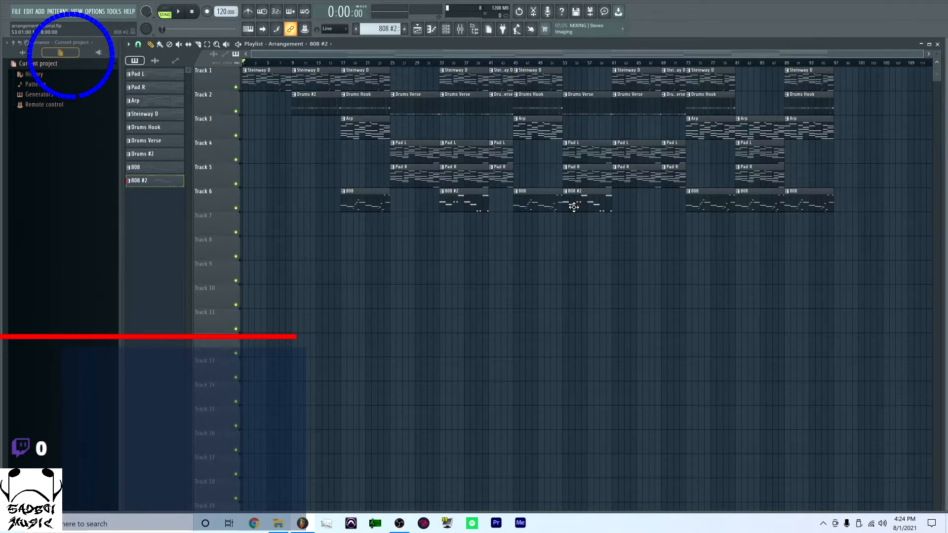
pyautogui.moveTo(470, 201); pyautogui.dragTo(490, 200)
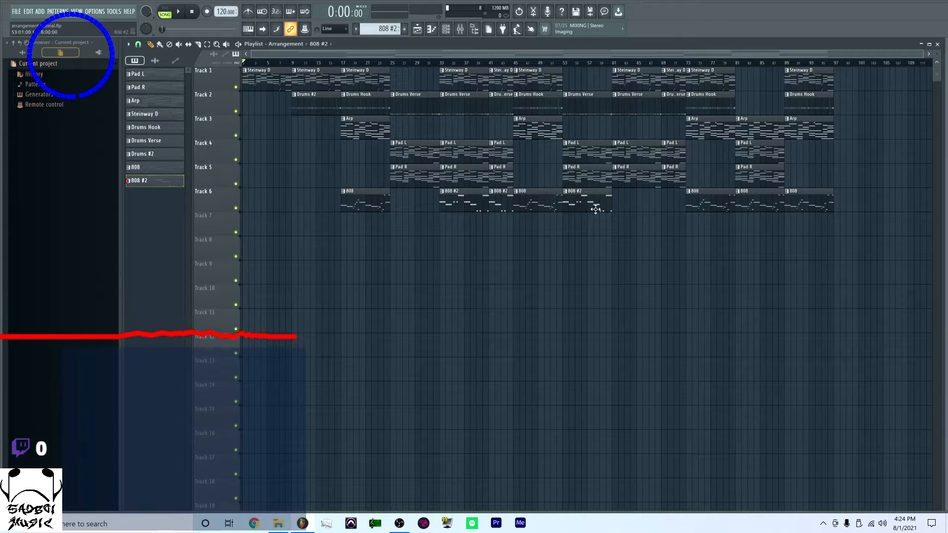
pyautogui.moveTo(584, 204); pyautogui.dragTo(585, 237)
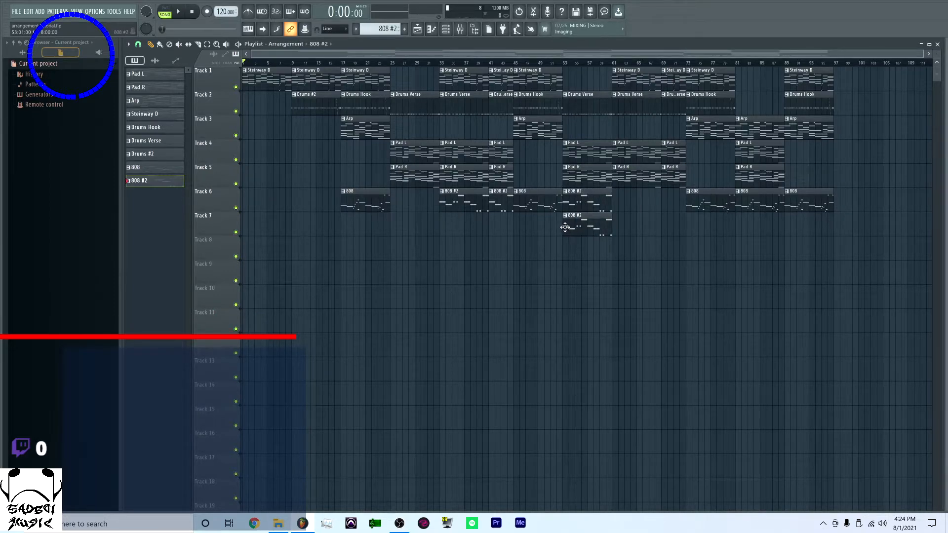
pyautogui.moveTo(569, 227); pyautogui.dragTo(649, 229)
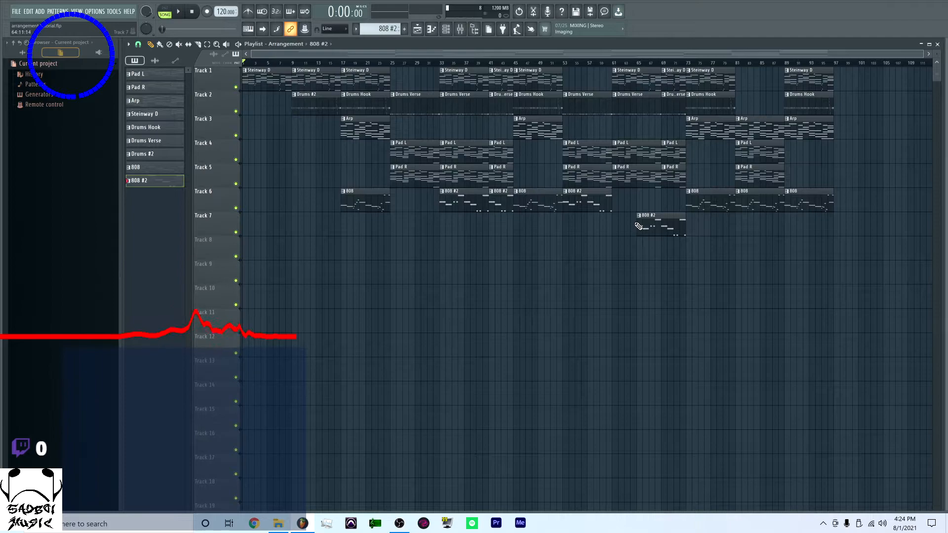
pyautogui.moveTo(636, 222); pyautogui.dragTo(670, 202)
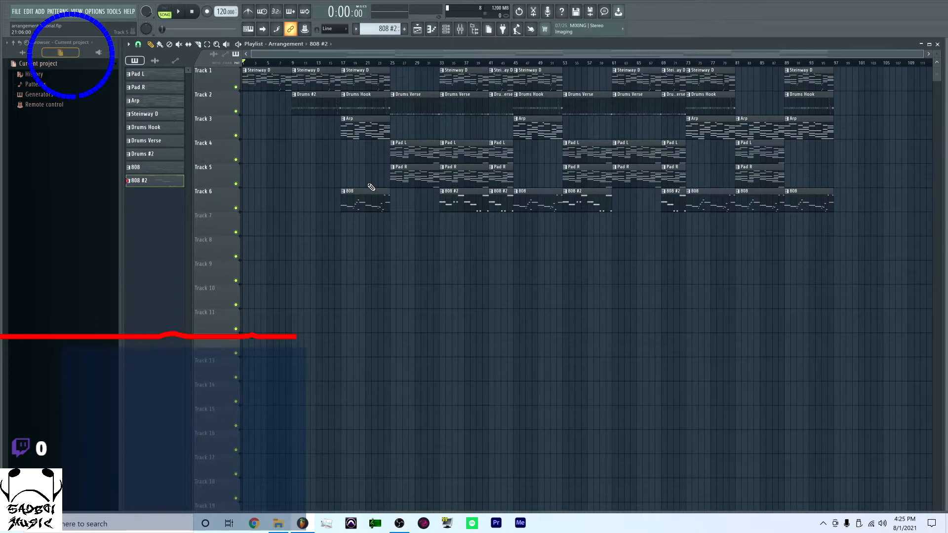
# Add a four-bar Steinway D clip at bar 29 on Track 1 and play the arrangement
pyautogui.moveTo(466, 82); pyautogui.dragTo(414, 79)
pyautogui.press('space')
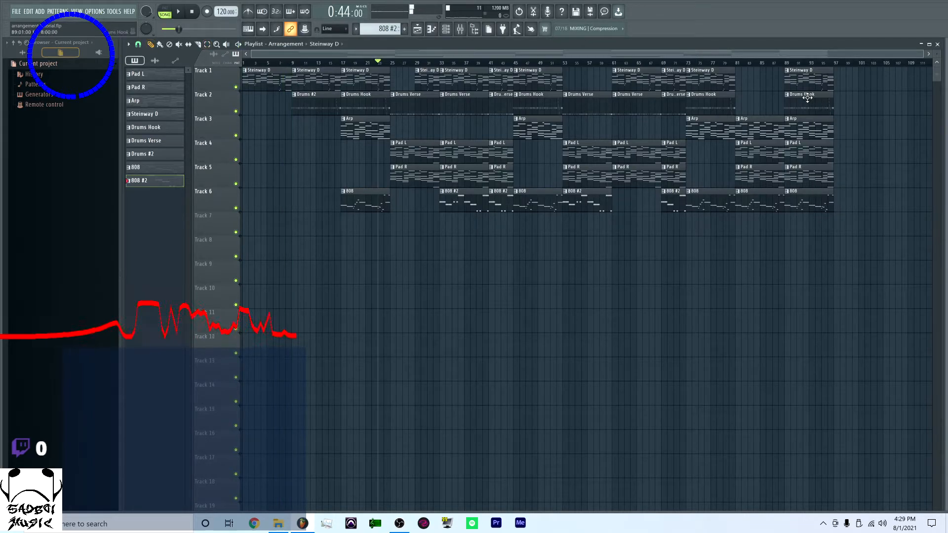
# Make the Drums Hook clip at bar 89 a unique pattern and open it for editing
pyautogui.rightClick(787, 96)
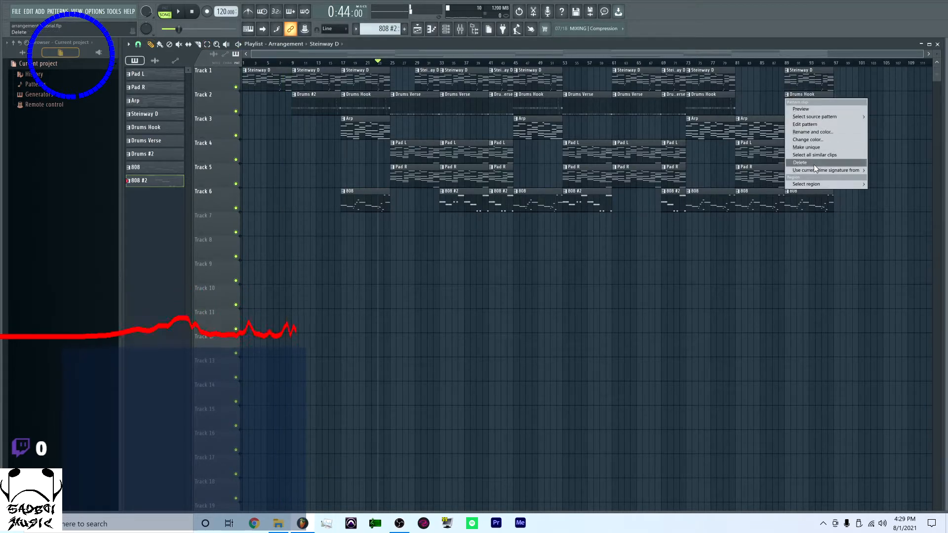
pyautogui.click(810, 148)
pyautogui.doubleClick(805, 104)
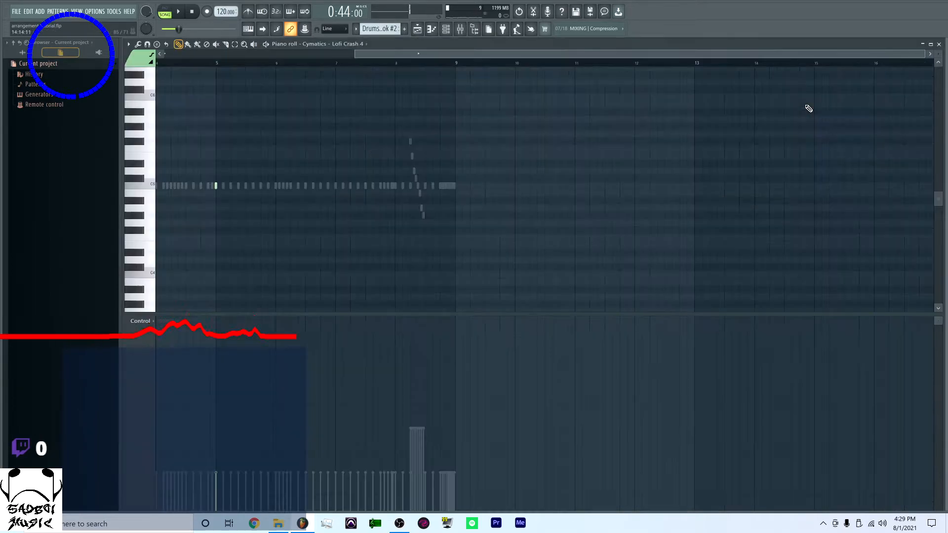
# Add a Crash 4 hit and a hit on the upper Hihat 4 channel on the first step of bar 9
pyautogui.click(457, 32)
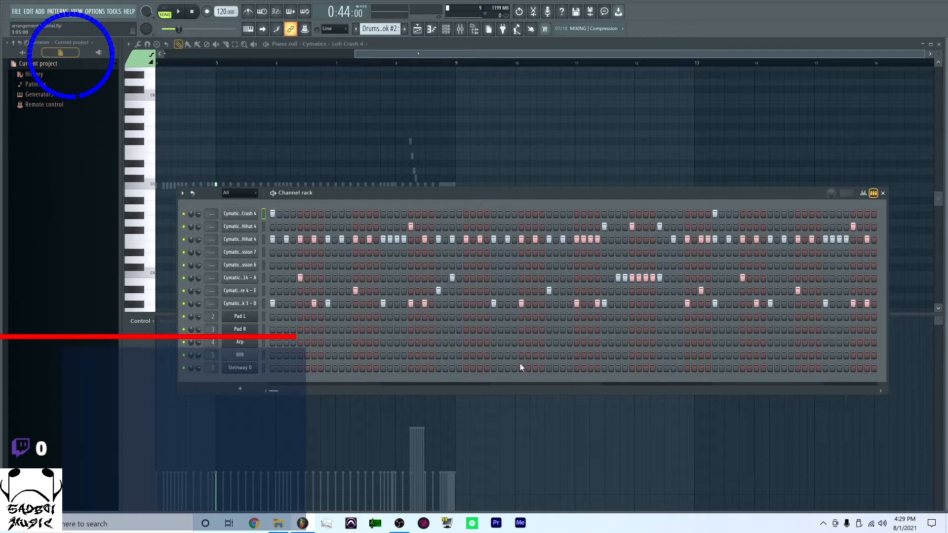
pyautogui.moveTo(280, 392); pyautogui.dragTo(330, 391)
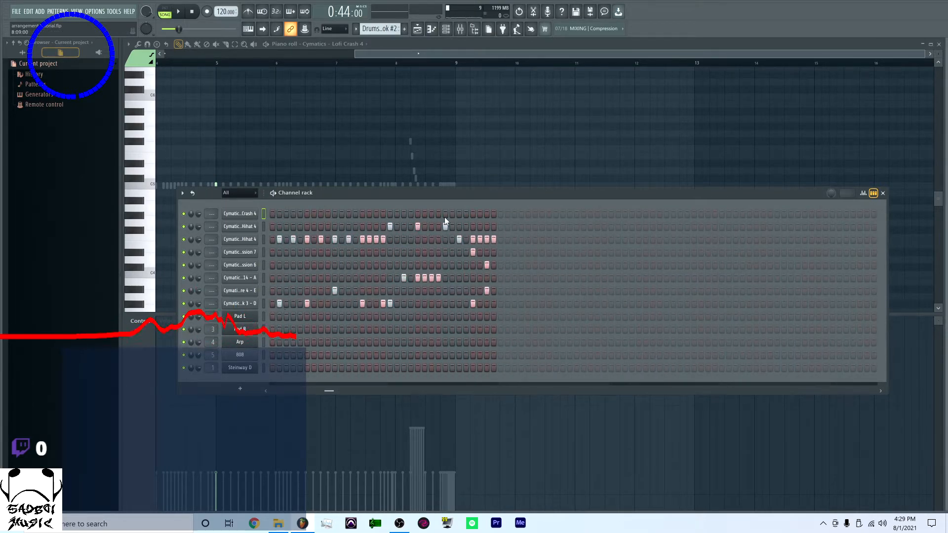
pyautogui.click(495, 214)
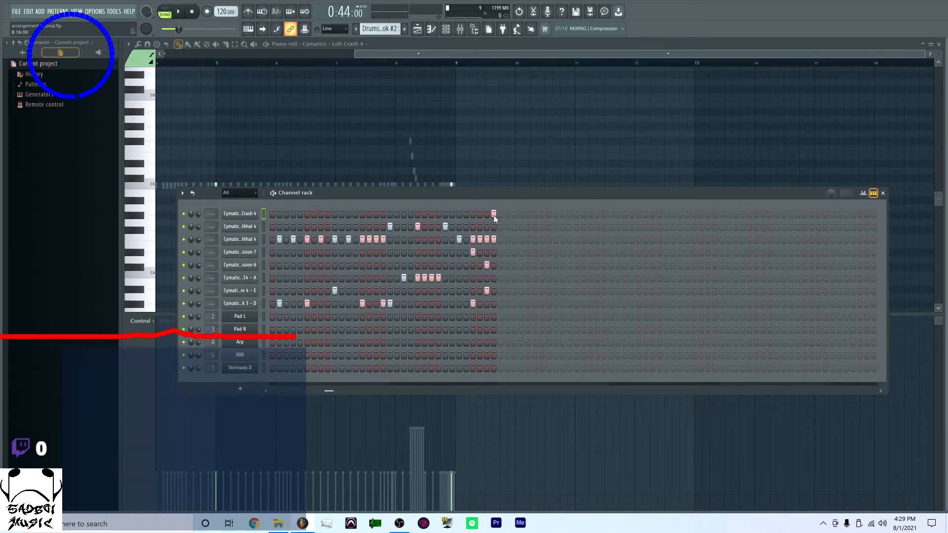
pyautogui.click(501, 215)
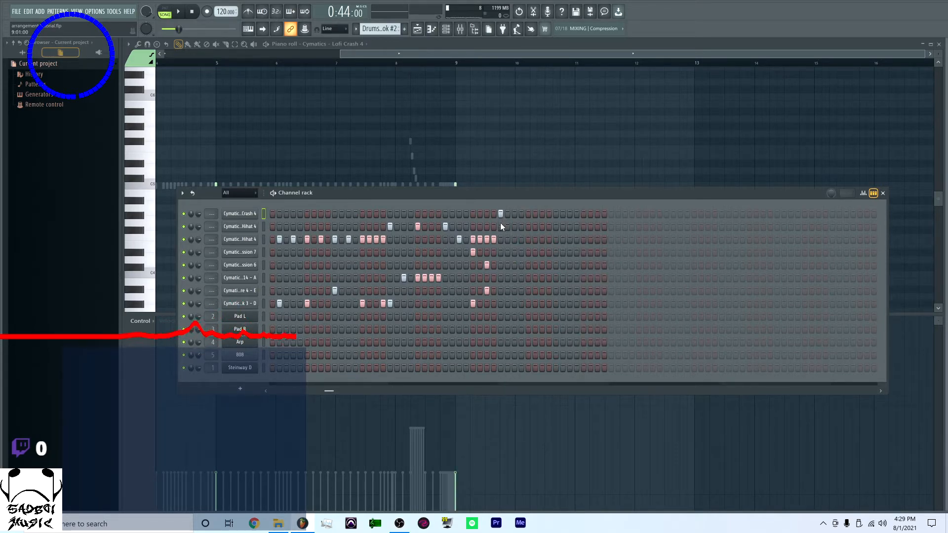
pyautogui.click(500, 227)
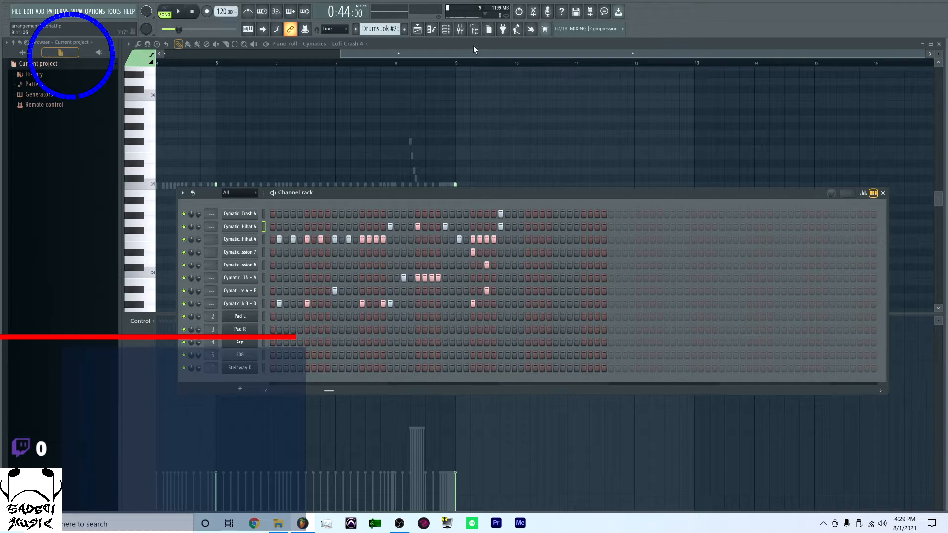
pyautogui.click(421, 31)
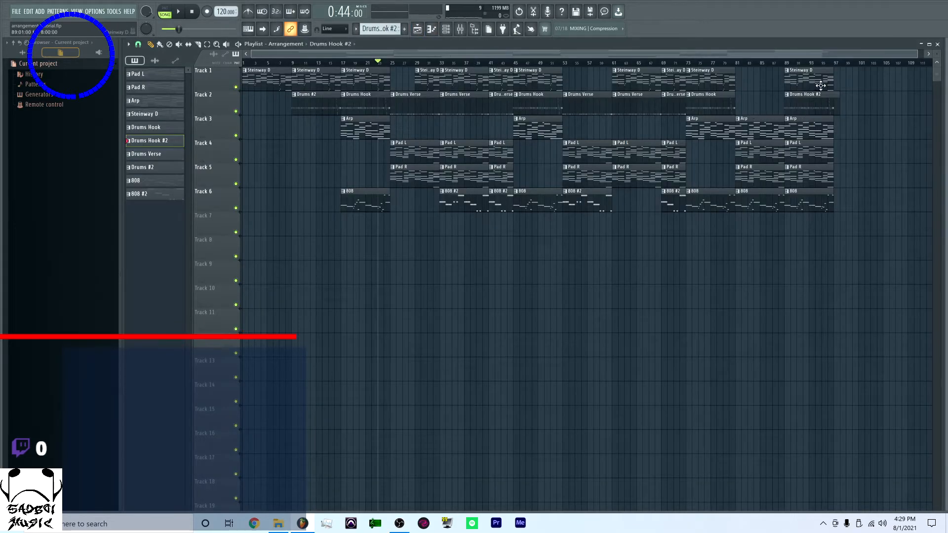
# Make the Steinway D clip at bar 89 unique and open its notes in the piano roll
pyautogui.click(796, 73)
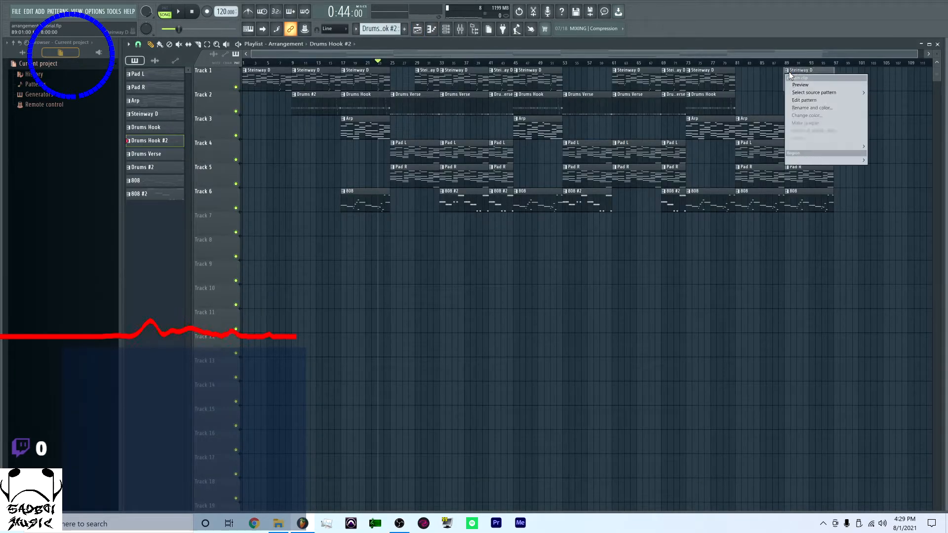
pyautogui.click(822, 122)
pyautogui.doubleClick(819, 87)
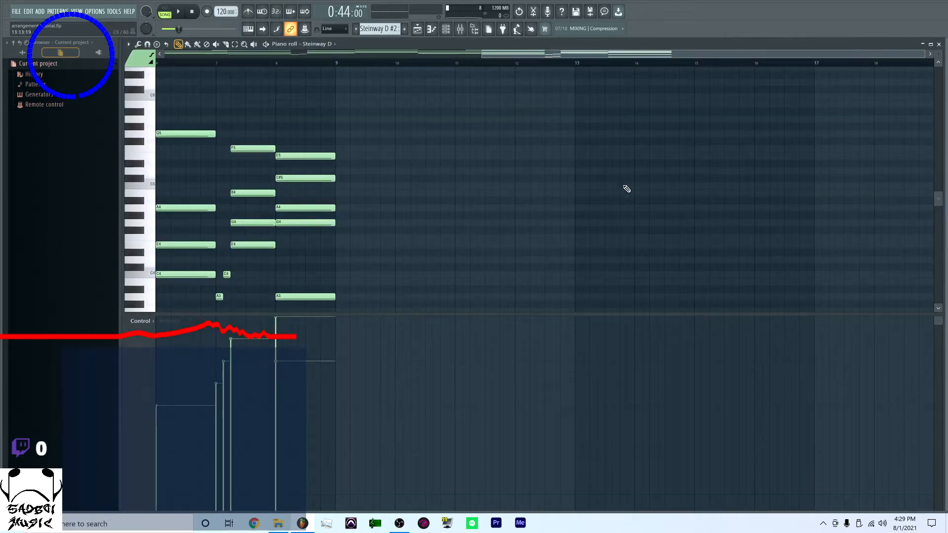
# Add a one-bar closing chord at bar 9 with the notes D3, D4, F4, A4 and D5
pyautogui.scroll(-4, 509, 244)
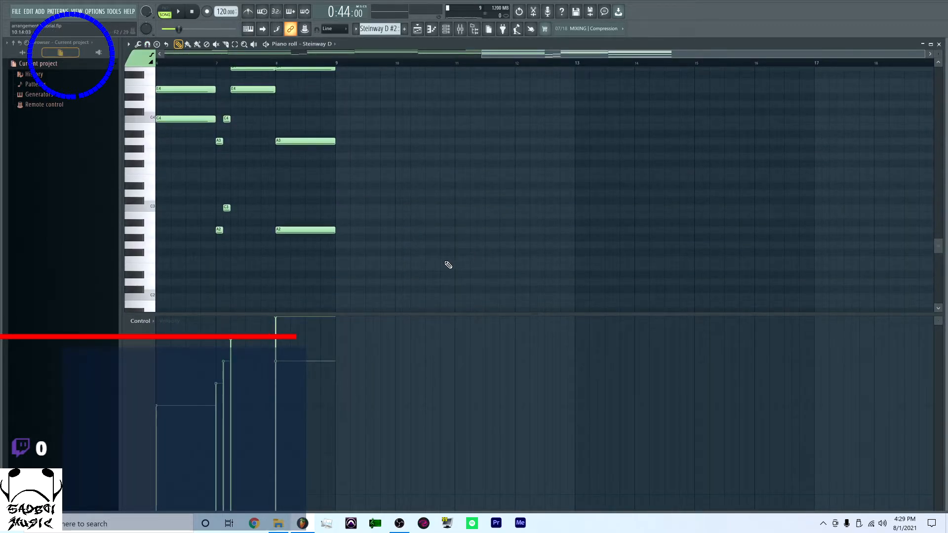
pyautogui.click(344, 195)
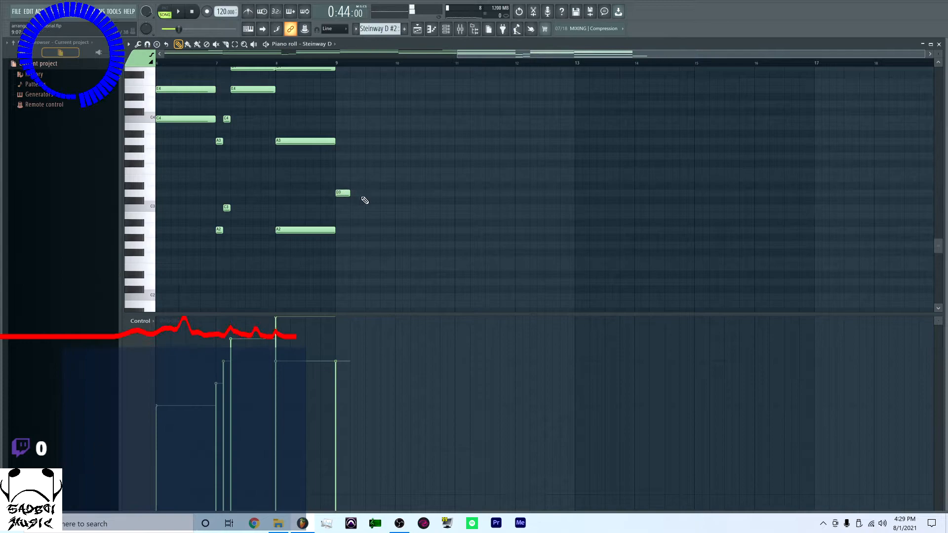
pyautogui.moveTo(353, 195); pyautogui.dragTo(395, 197)
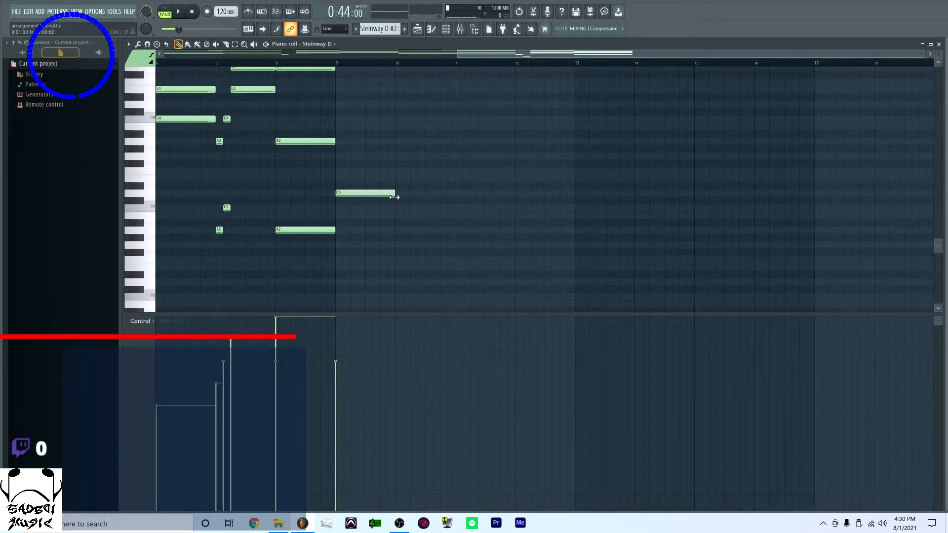
pyautogui.scroll(3, 408, 222)
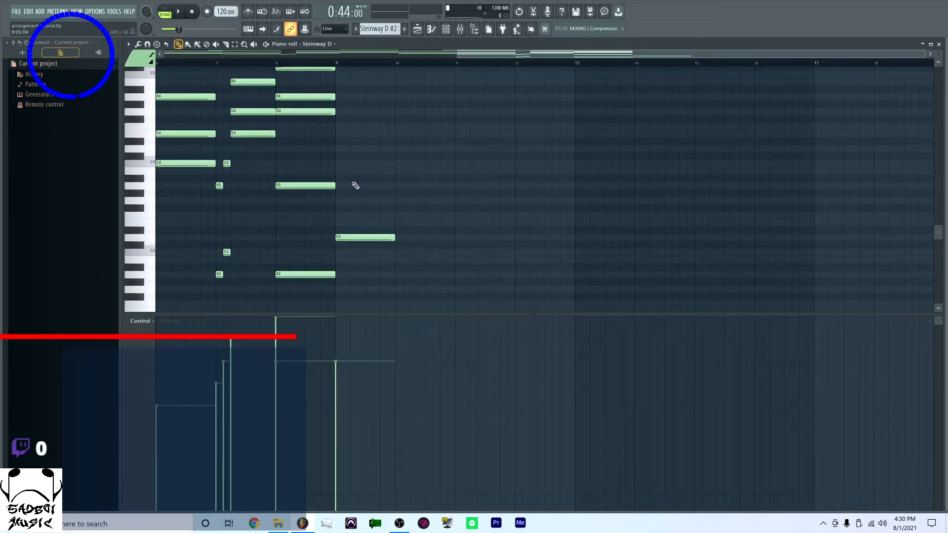
pyautogui.click(344, 164)
pyautogui.scroll(4, 413, 217)
pyautogui.moveTo(380, 229); pyautogui.dragTo(377, 214)
pyautogui.scroll(3, 392, 233)
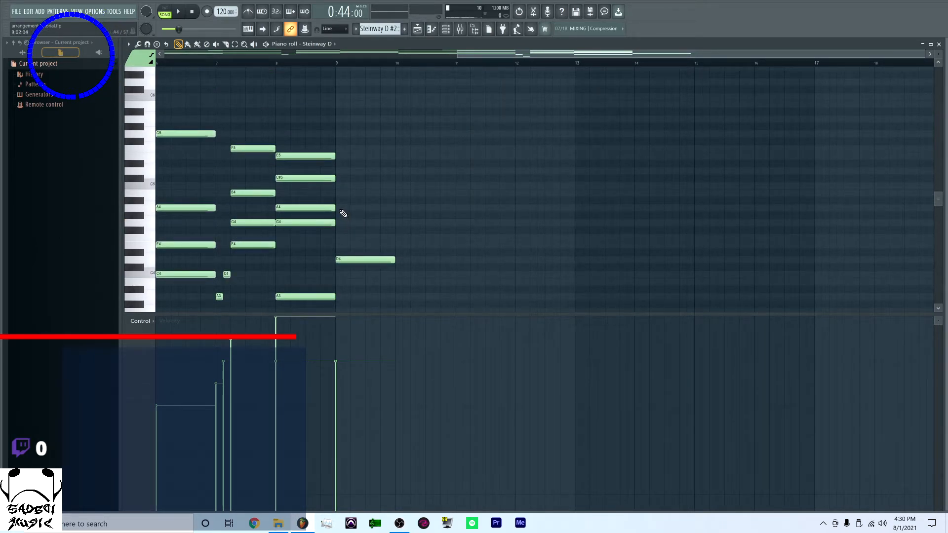
pyautogui.click(341, 237)
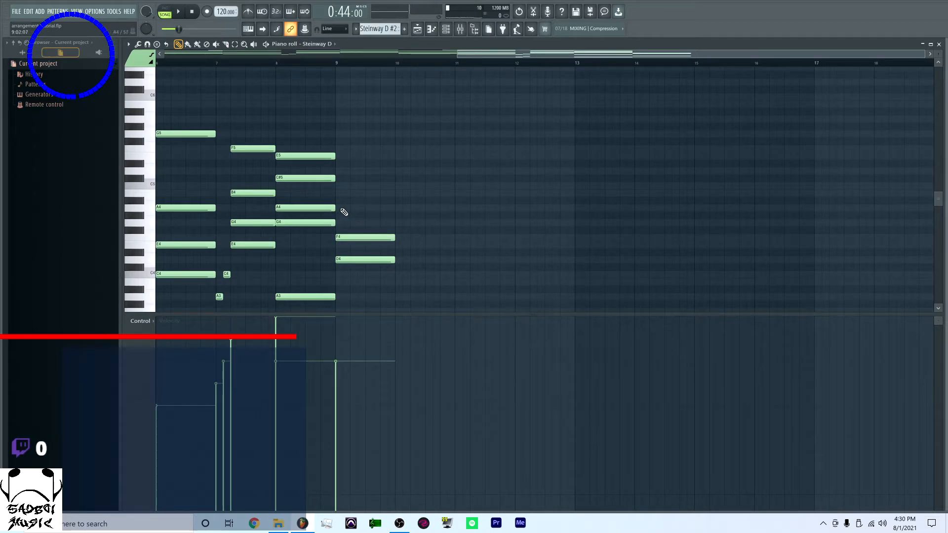
pyautogui.click(345, 208)
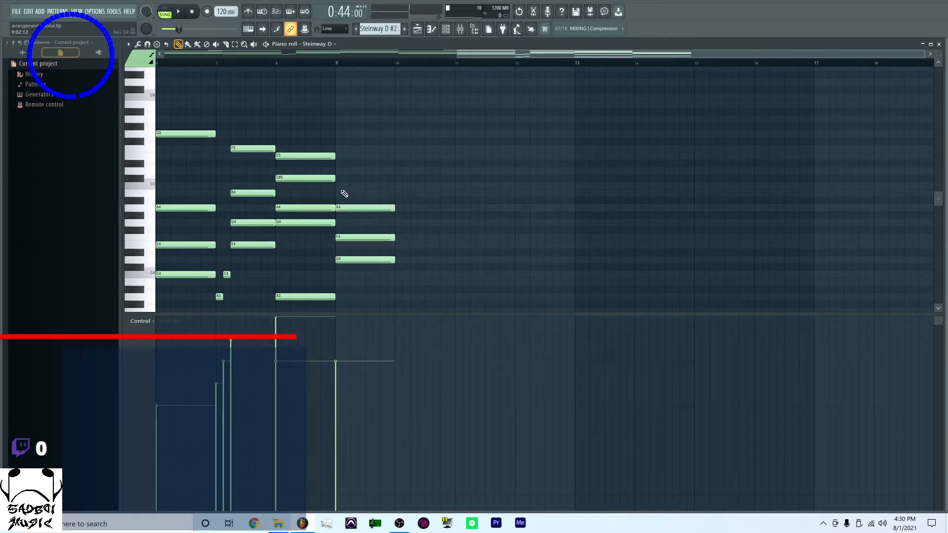
pyautogui.click(346, 170)
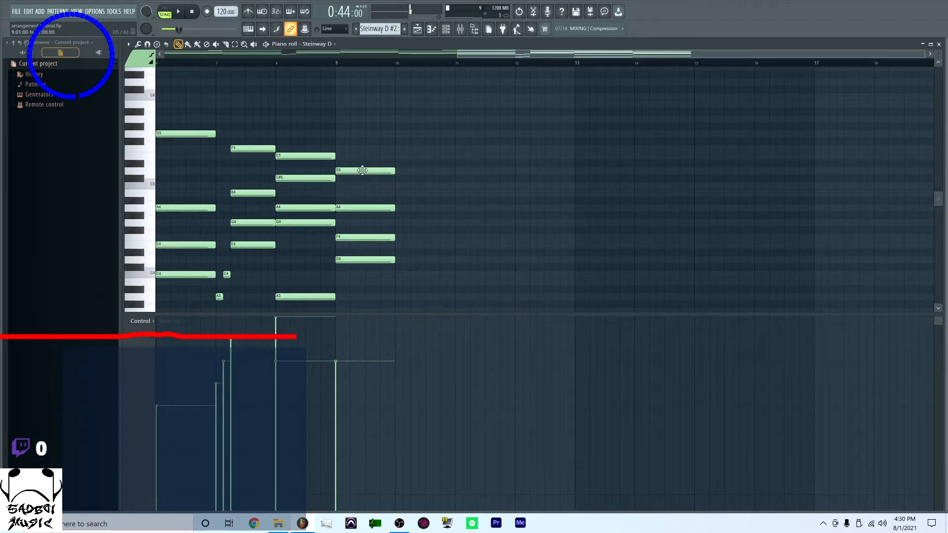
# Select all notes of the bar 9 chord, raise their velocity to maximum and return to the playlist
pyautogui.scroll(-8, 459, 251)
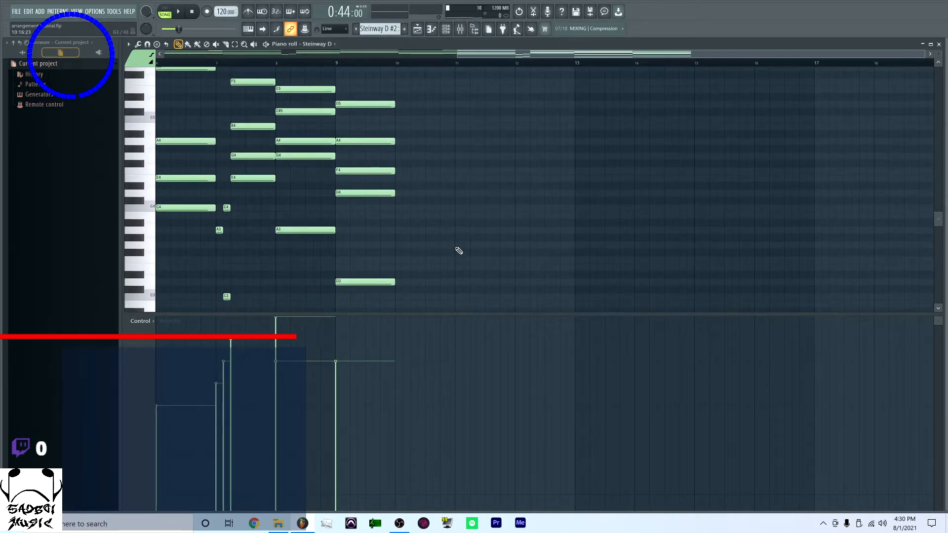
pyautogui.scroll(4, 419, 266)
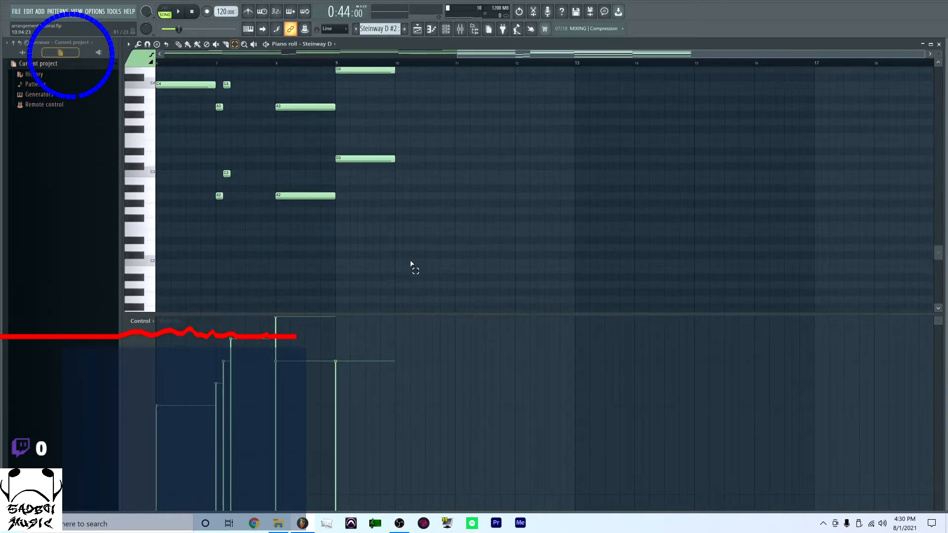
pyautogui.moveTo(383, 279); pyautogui.dragTo(402, 20)
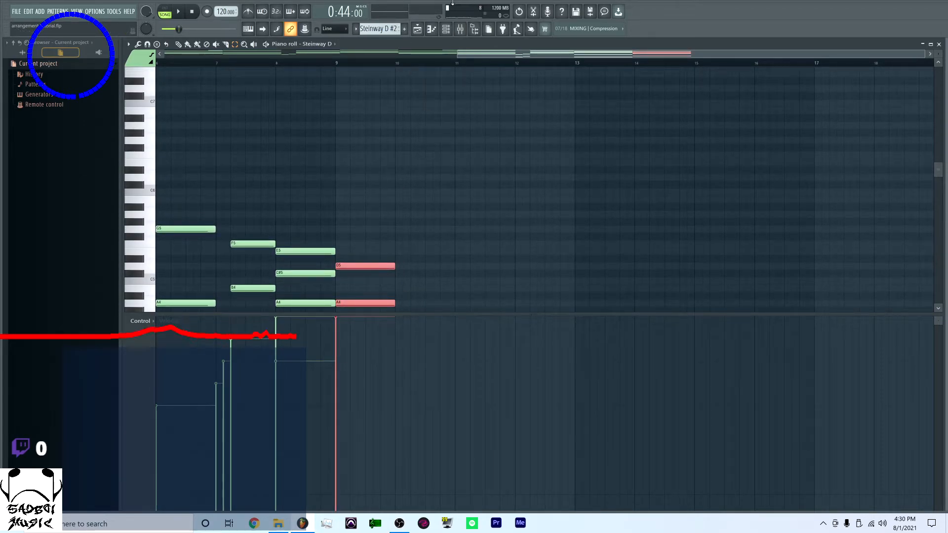
pyautogui.click(420, 30)
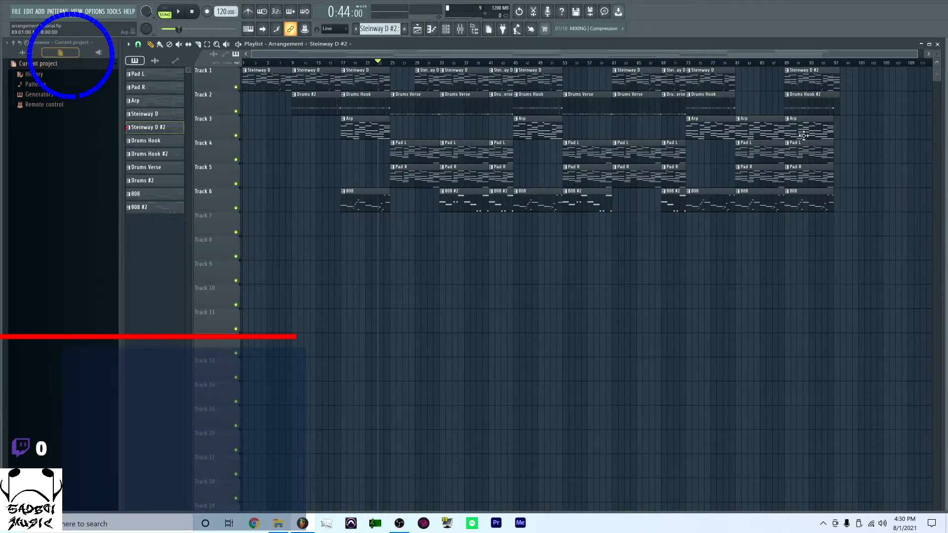
# Make the 808 clip at bar 89 a unique pattern and open it in the piano roll
pyautogui.click(787, 194)
pyautogui.rightClick(787, 194)
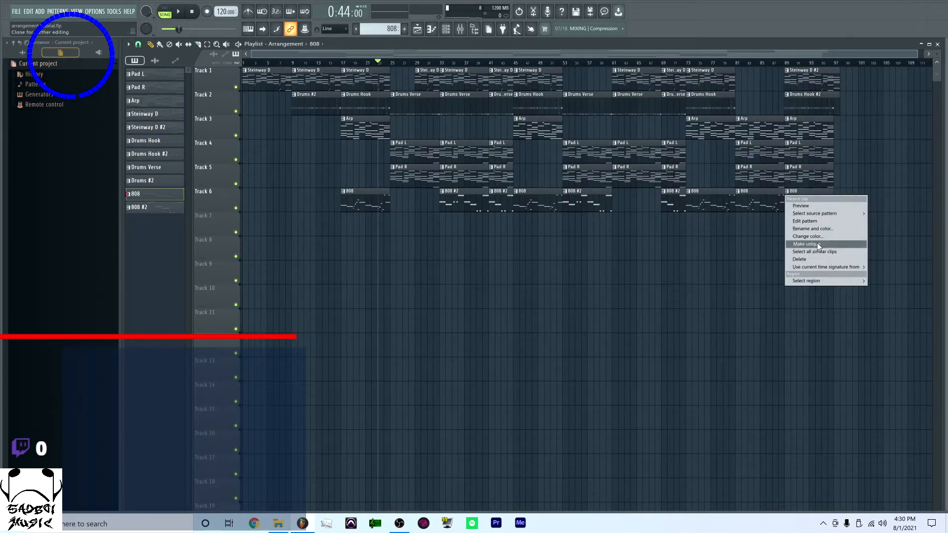
pyautogui.click(818, 244)
pyautogui.doubleClick(818, 205)
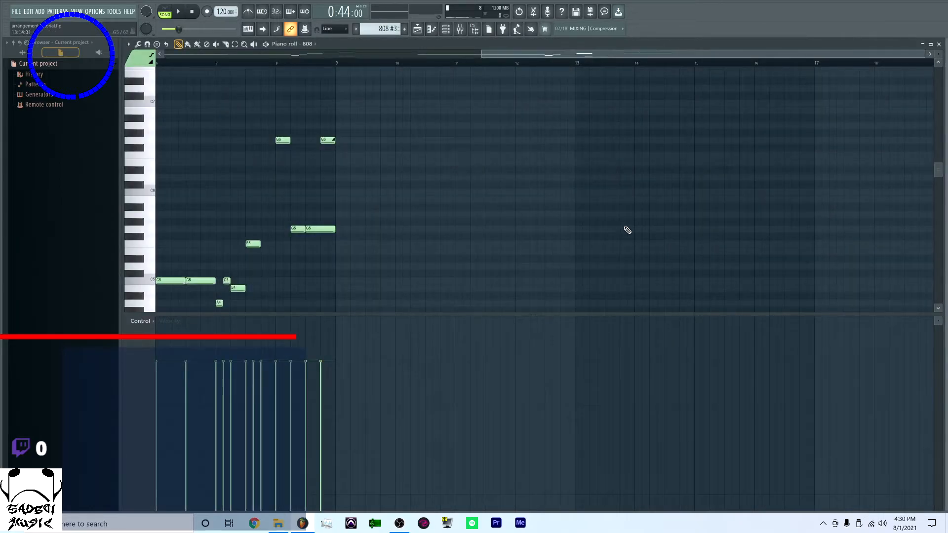
# Add a one-bar D5 note at bar 9 of the 808 #3 pattern, check it, and return to the playlist
pyautogui.scroll(-3, 592, 222)
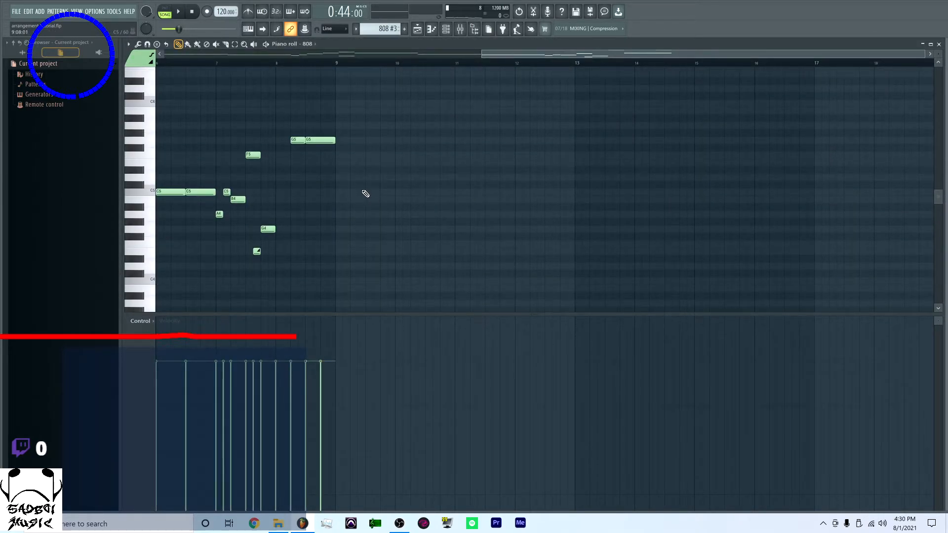
pyautogui.click(343, 179)
pyautogui.scroll(3, 429, 218)
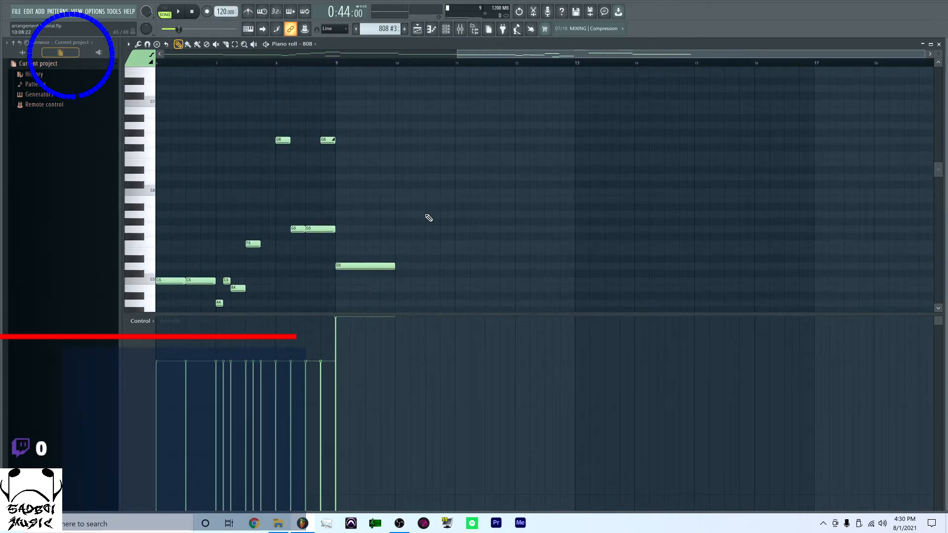
pyautogui.click(418, 29)
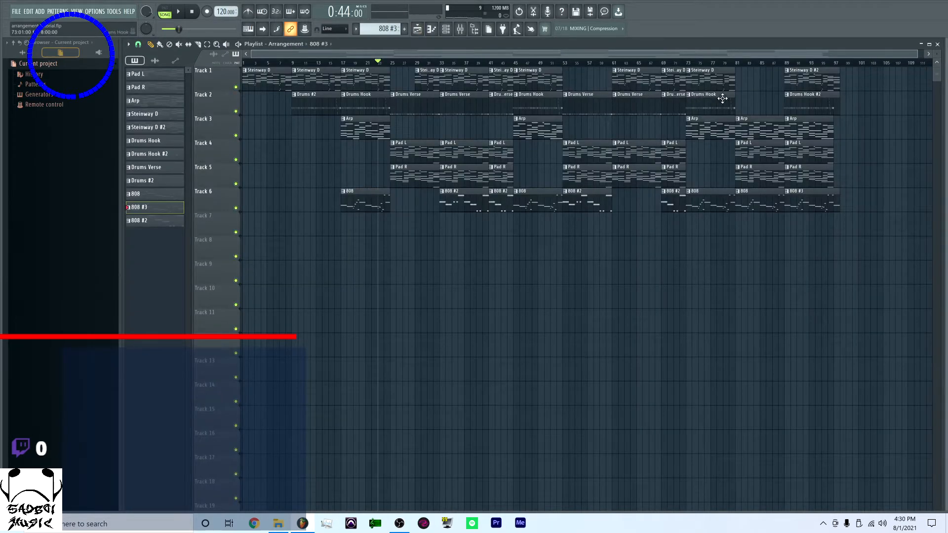
pyautogui.doubleClick(812, 199)
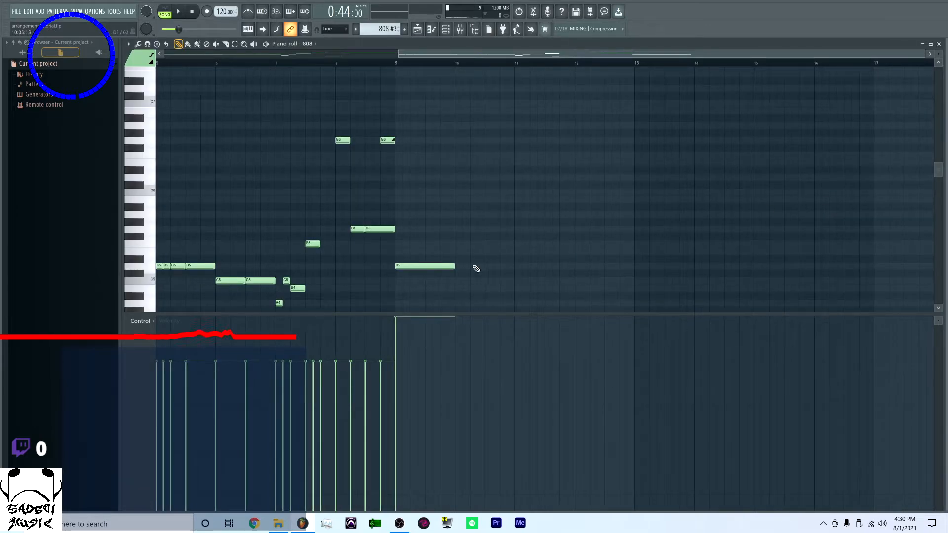
pyautogui.click(417, 29)
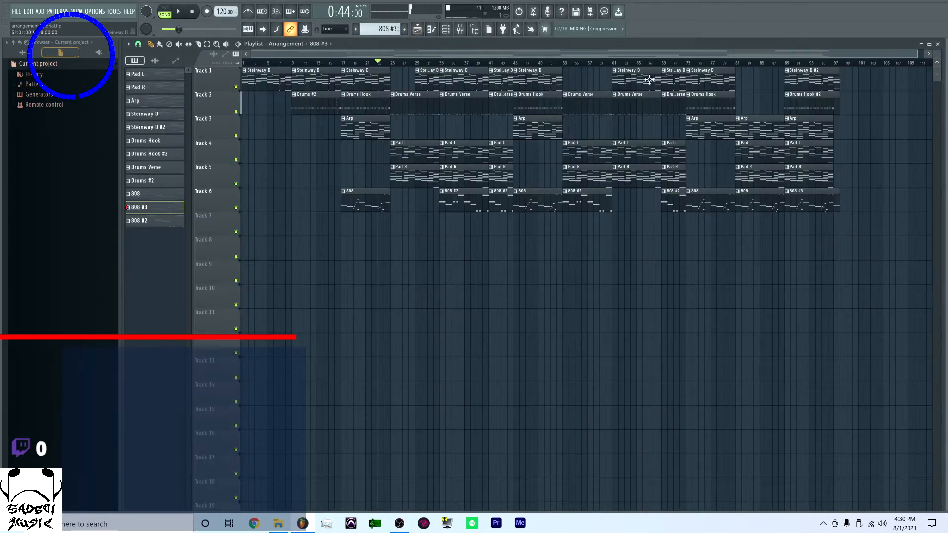
# Play back the song's ending from about bar 93 to check the closing hit
pyautogui.click(810, 63)
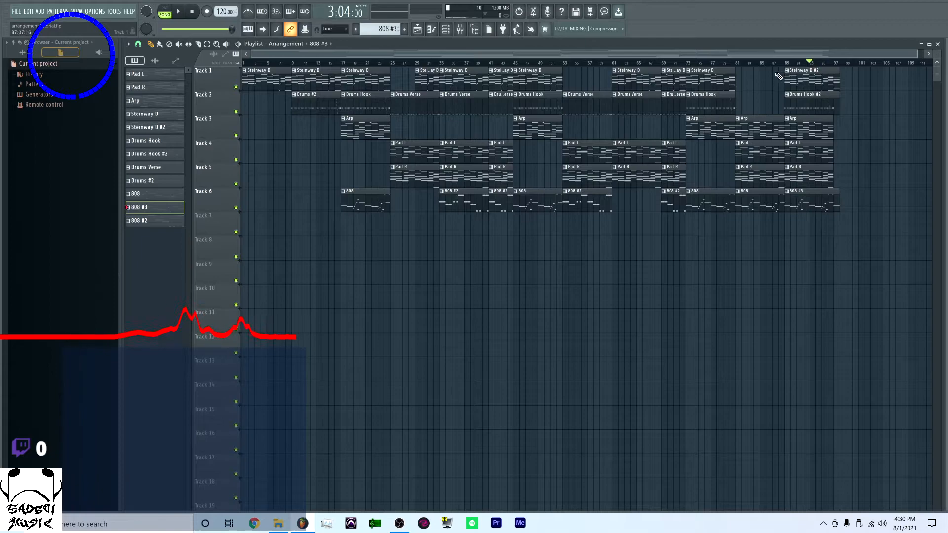
pyautogui.press('space')
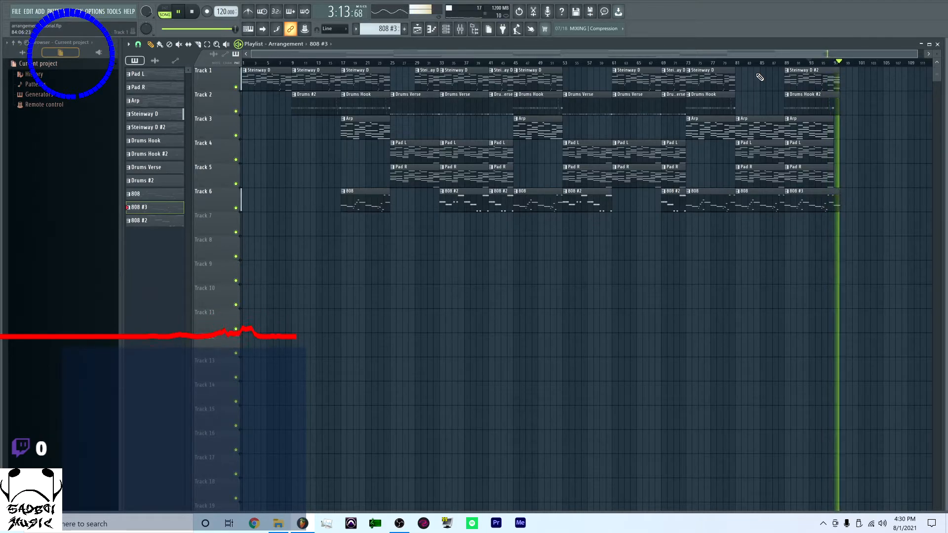
pyautogui.press('space')
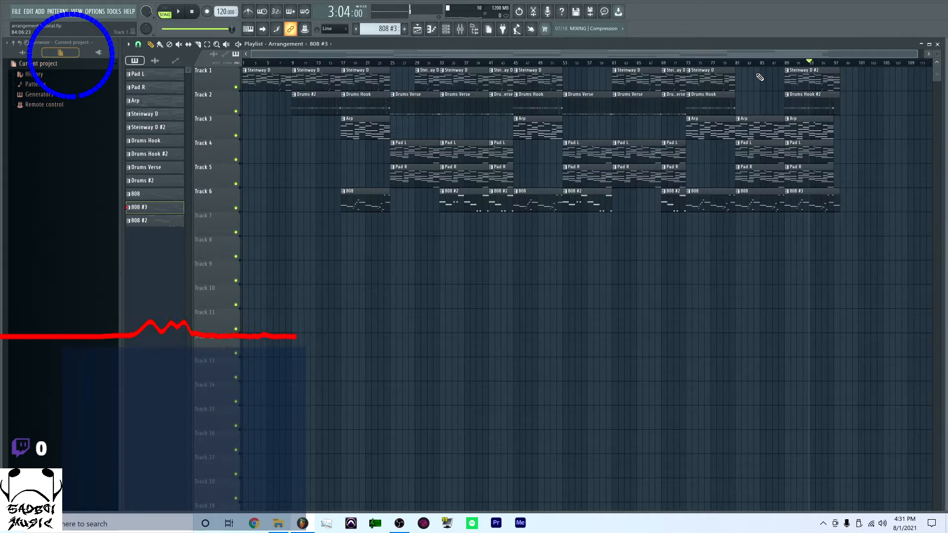
# Browse the audio samples to the VFX2 Impacts folder inside 8 Part Stuff and preview VFX2 Impacts 55
pyautogui.click(22, 52)
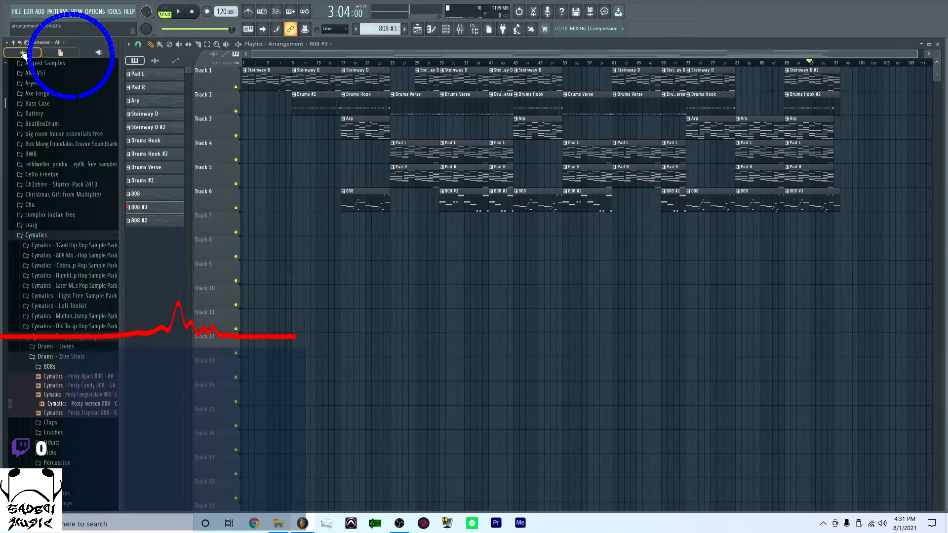
pyautogui.scroll(5, 49, 191)
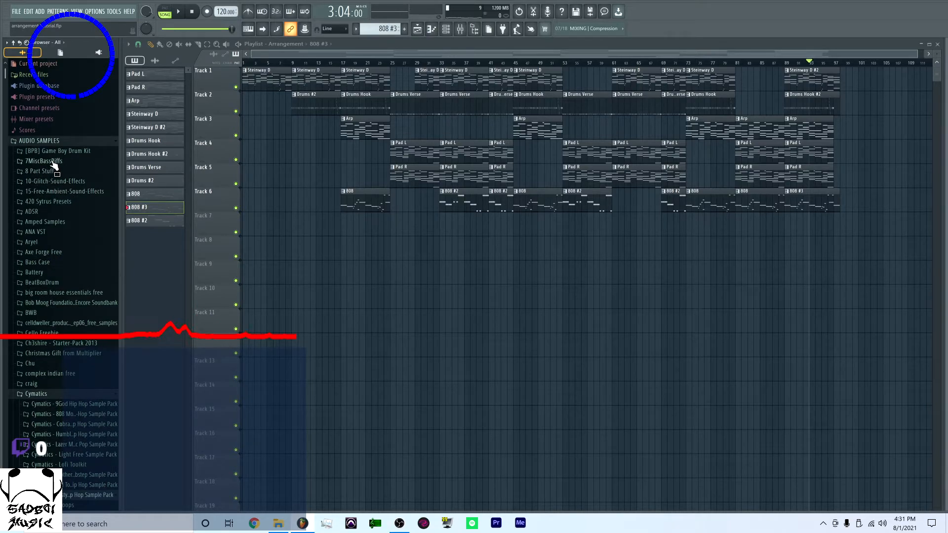
pyautogui.click(49, 170)
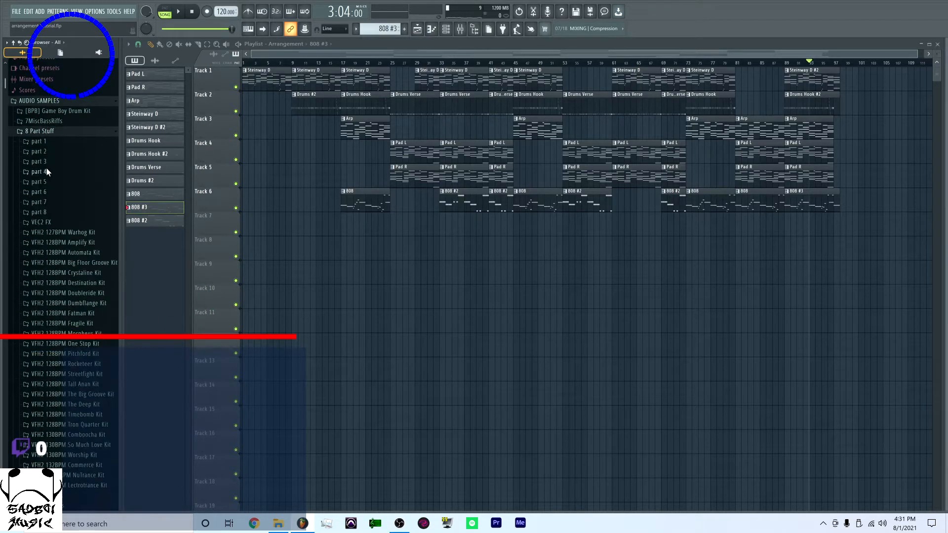
pyautogui.scroll(-4, 66, 217)
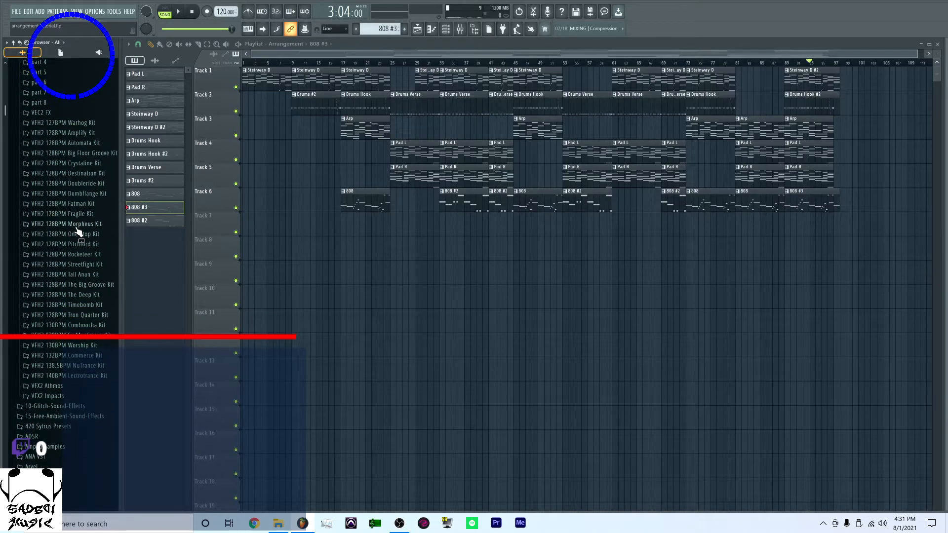
pyautogui.click(61, 399)
pyautogui.click(66, 348)
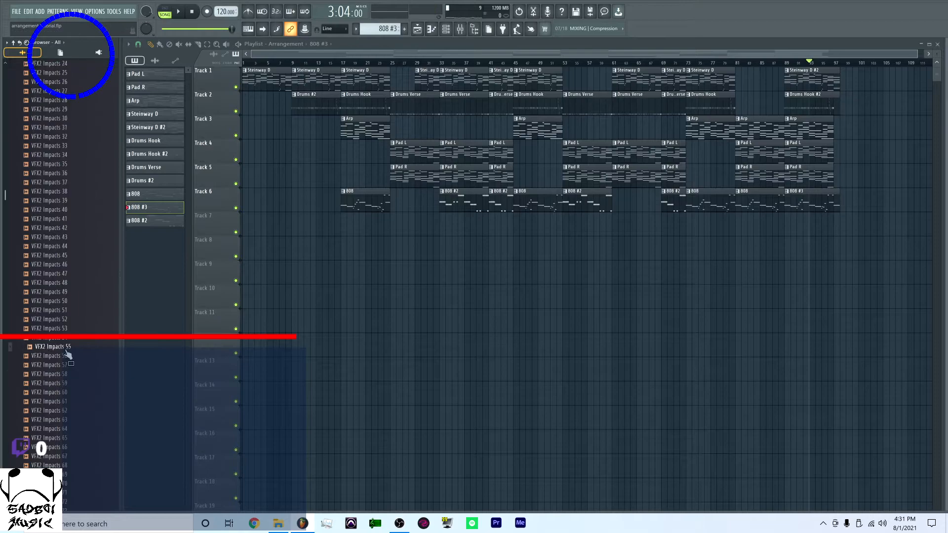
# Place VFX2 Impacts 55 on Track 7 at bars 81 and 17, and shift the earlier clip to bar 16
pyautogui.moveTo(65, 354); pyautogui.dragTo(238, 356)
pyautogui.moveTo(541, 301); pyautogui.dragTo(337, 232)
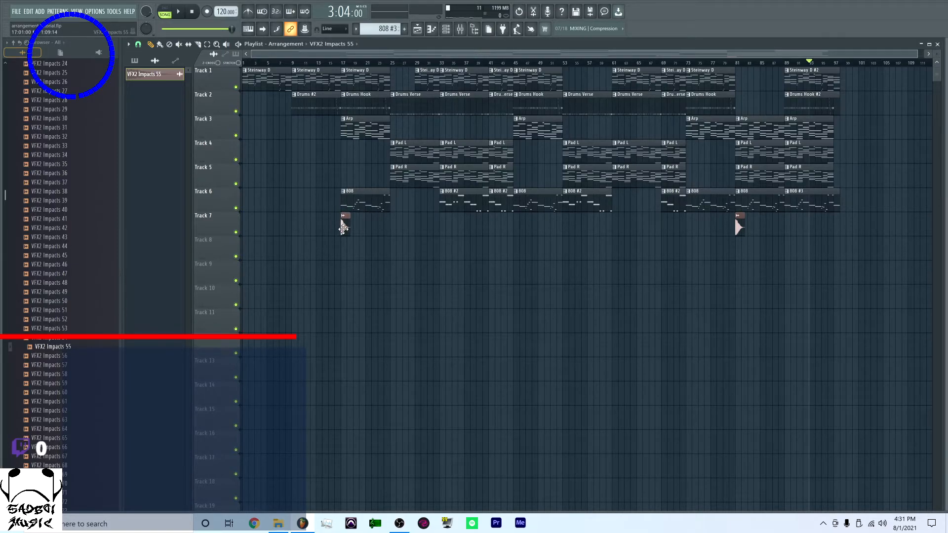
pyautogui.scroll(6, 345, 228)
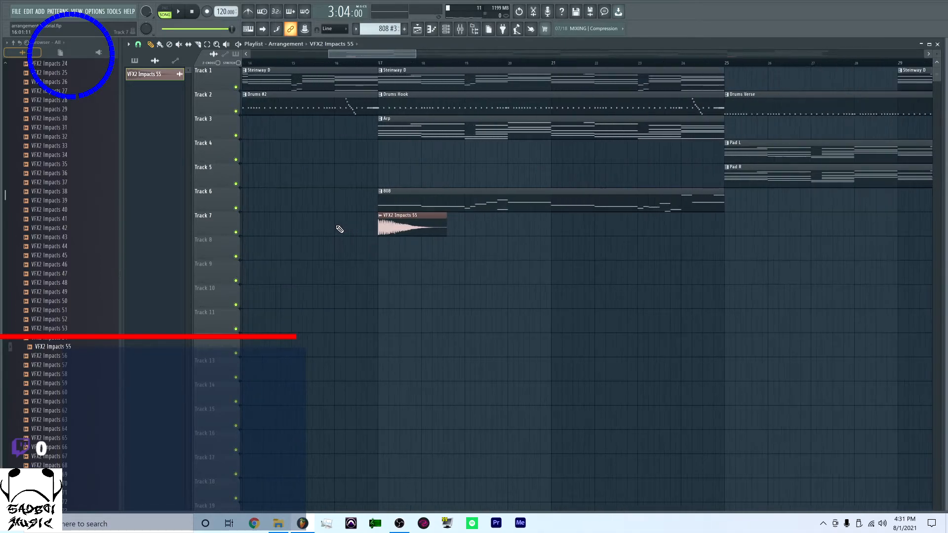
pyautogui.moveTo(410, 225); pyautogui.dragTo(364, 219)
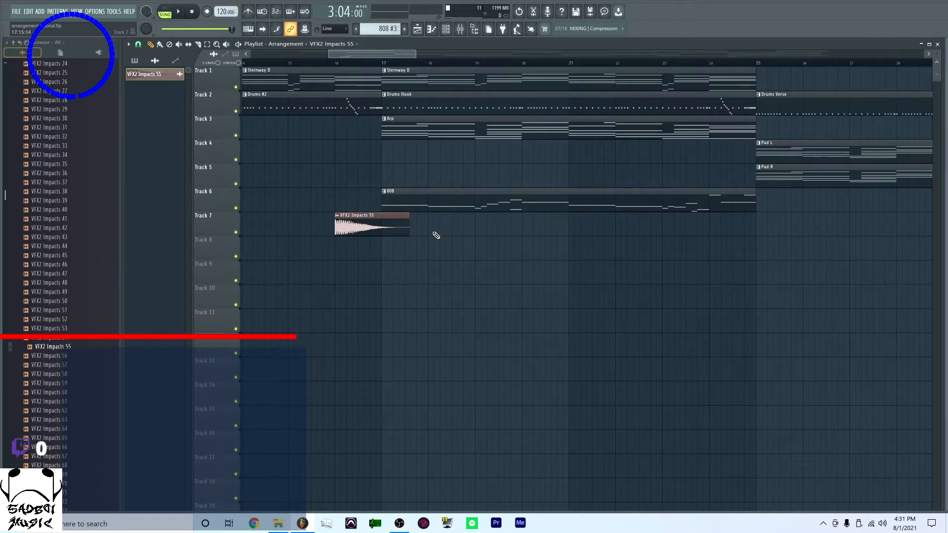
pyautogui.scroll(-8, 461, 239)
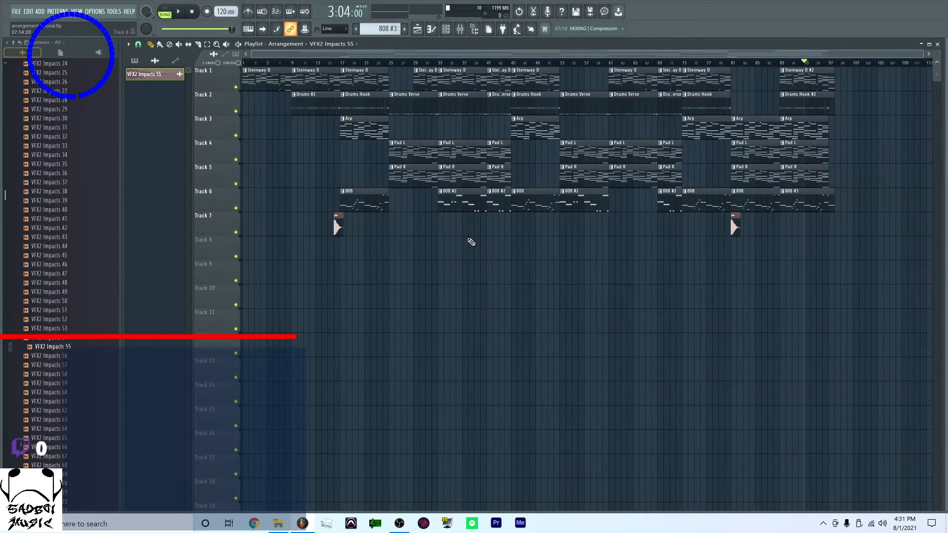
# Preview VEC2 FX 002 from the VEC2 FX folder and place it on Track 8 at bar 16
pyautogui.scroll(15, 70, 198)
pyautogui.click(70, 153)
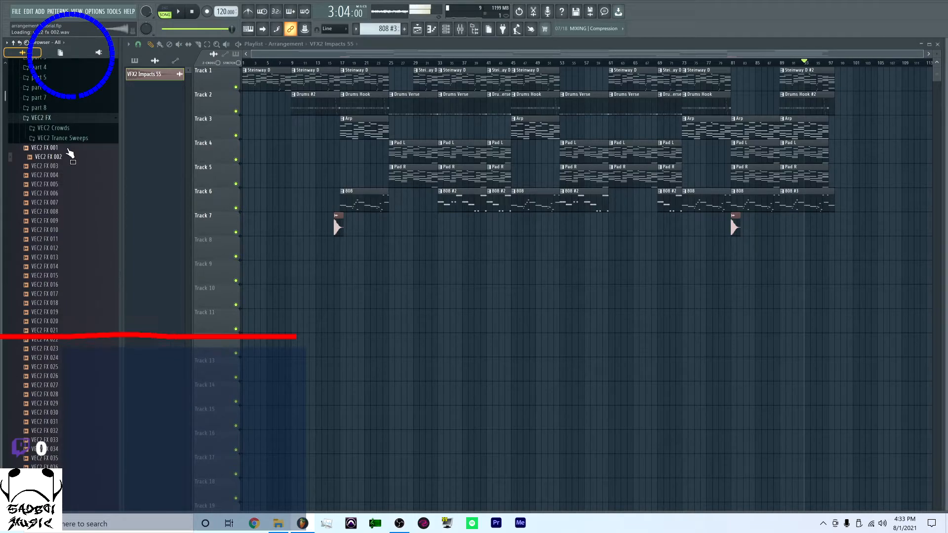
pyautogui.moveTo(83, 167); pyautogui.dragTo(330, 242)
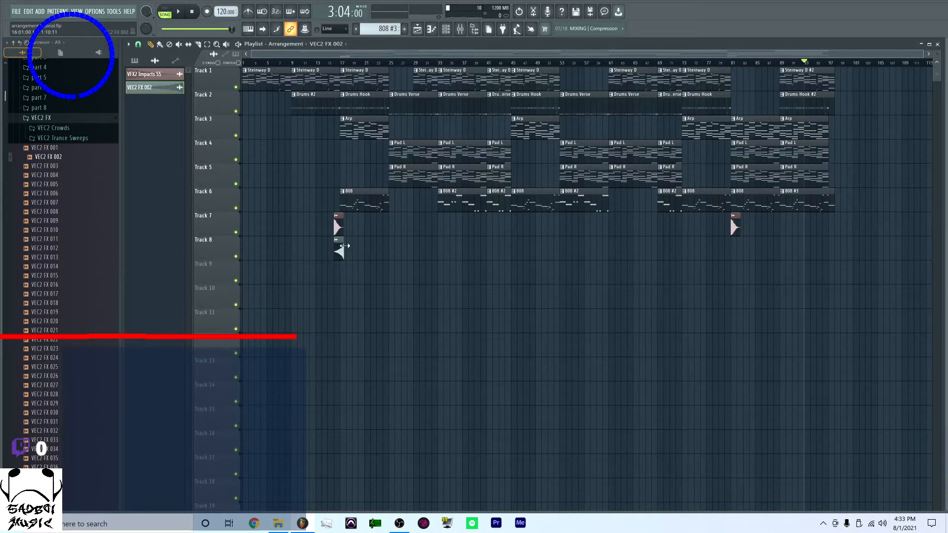
# Shift the VEC2 FX 002 clip earlier so that it ends exactly where the first hook starts at bar 17
pyautogui.scroll(5, 352, 246)
pyautogui.moveTo(310, 243); pyautogui.dragTo(299, 243)
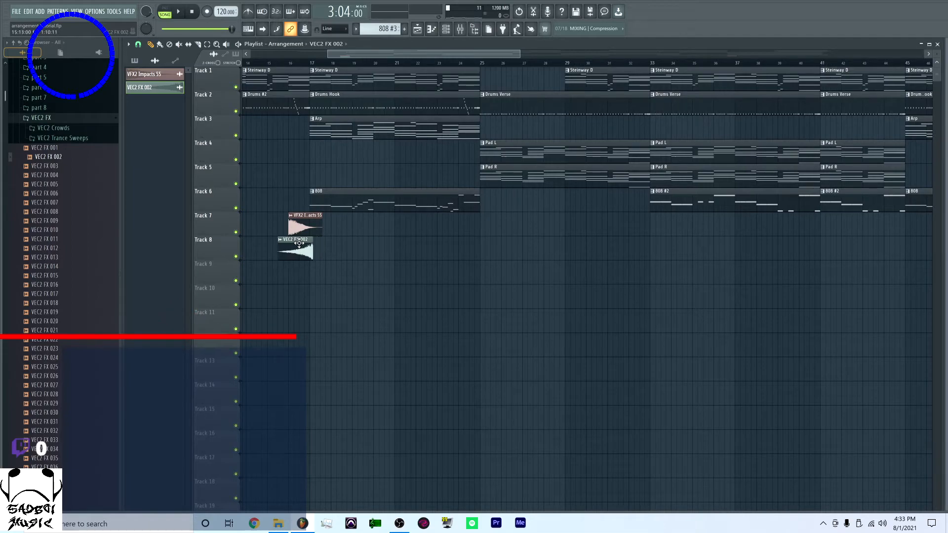
pyautogui.scroll(3, 294, 228)
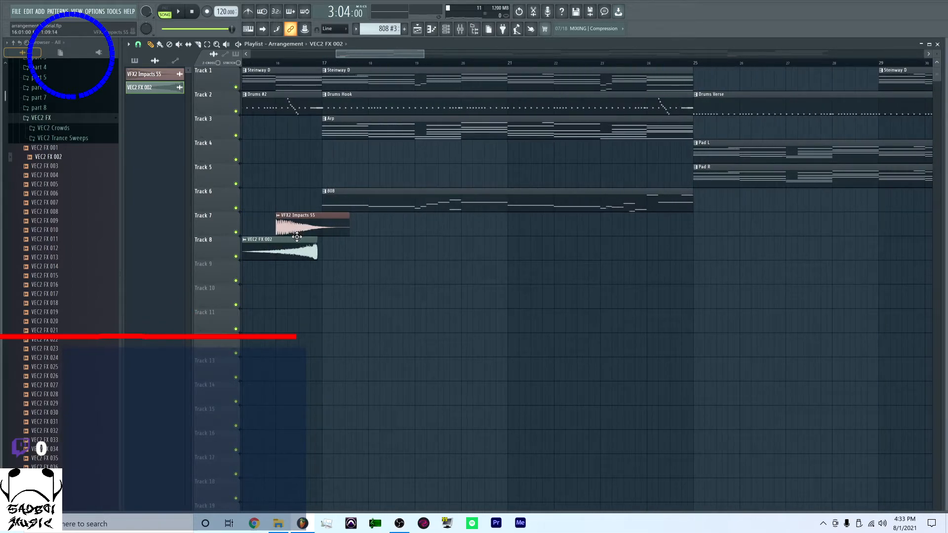
pyautogui.moveTo(299, 239); pyautogui.dragTo(302, 239)
pyautogui.scroll(5, 316, 239)
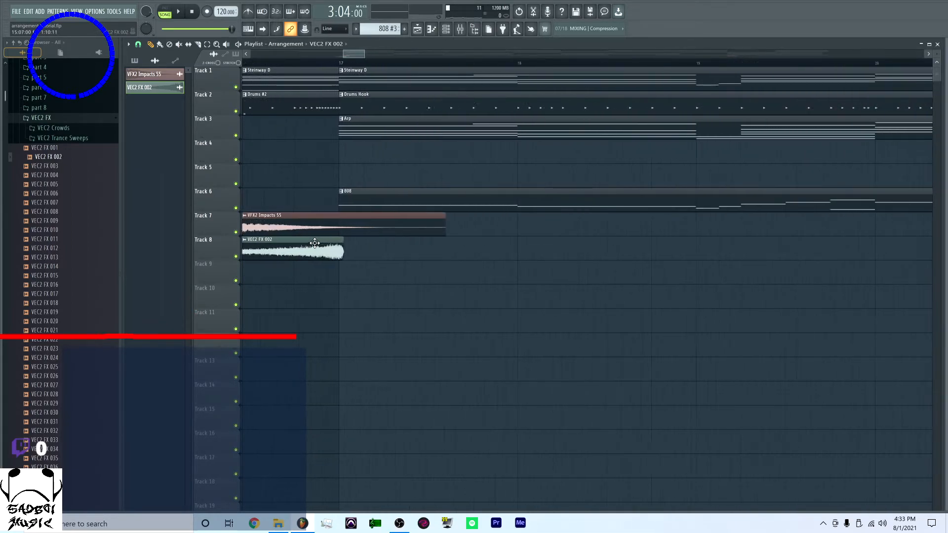
pyautogui.moveTo(333, 239); pyautogui.dragTo(335, 238)
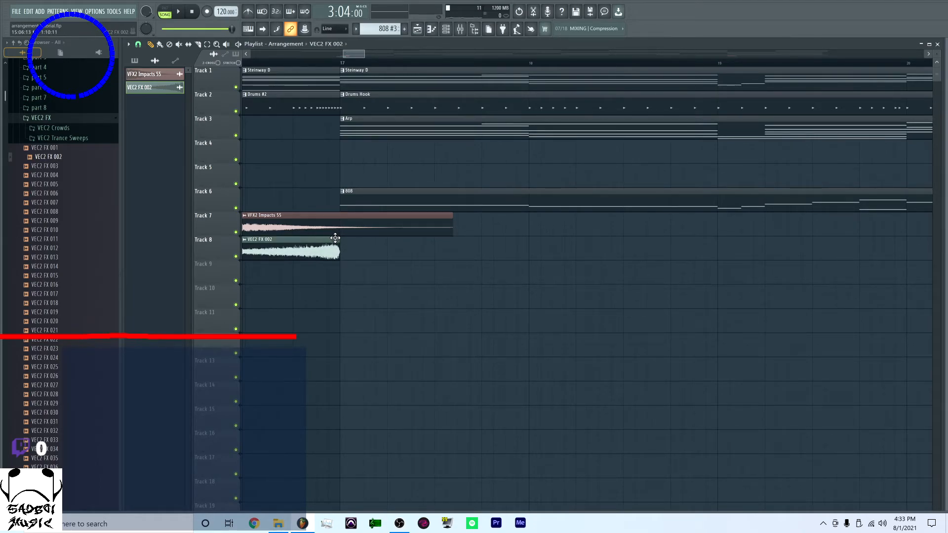
pyautogui.scroll(3, 350, 248)
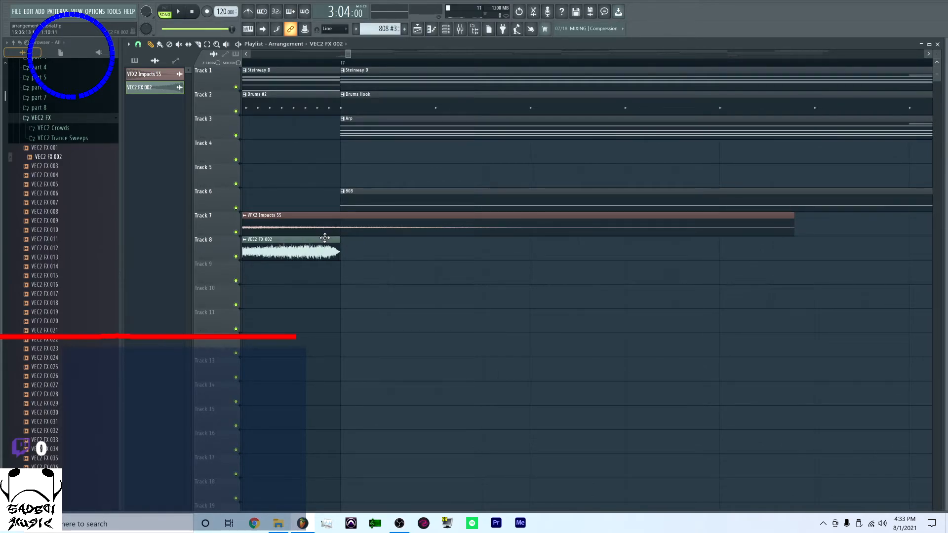
pyautogui.scroll(-3, 329, 247)
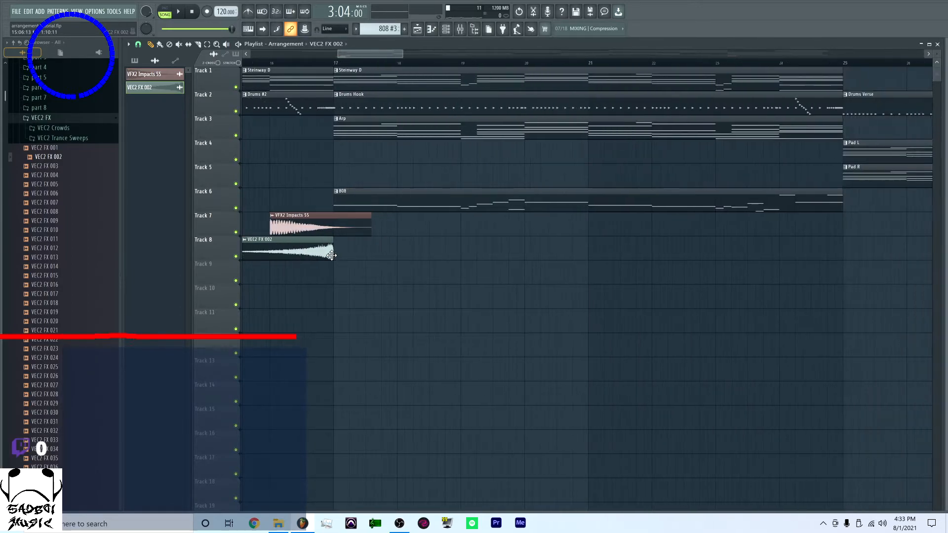
pyautogui.scroll(-4, 331, 256)
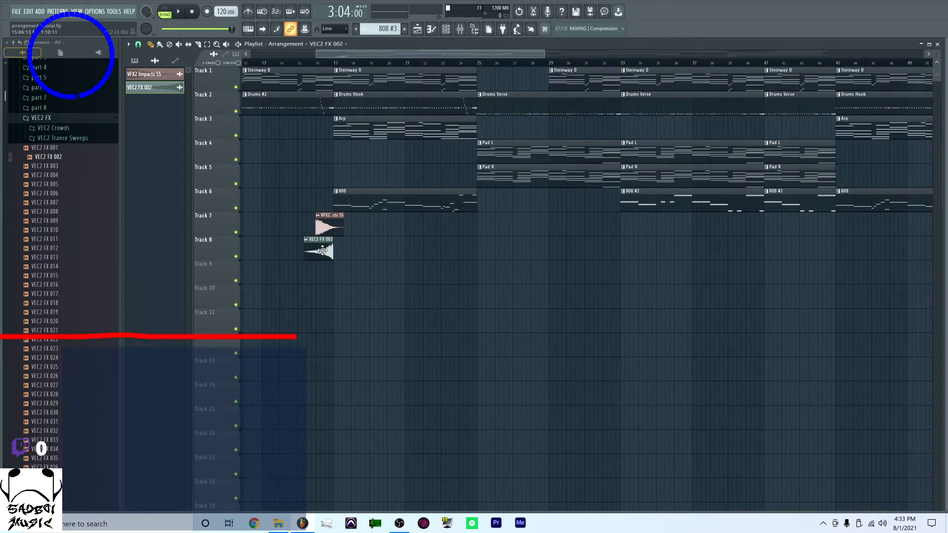
# Add VEC2 FX 018 to Track 8 at bar 17, directly after the VEC2 FX 002 clip
pyautogui.moveTo(47, 304); pyautogui.dragTo(335, 227)
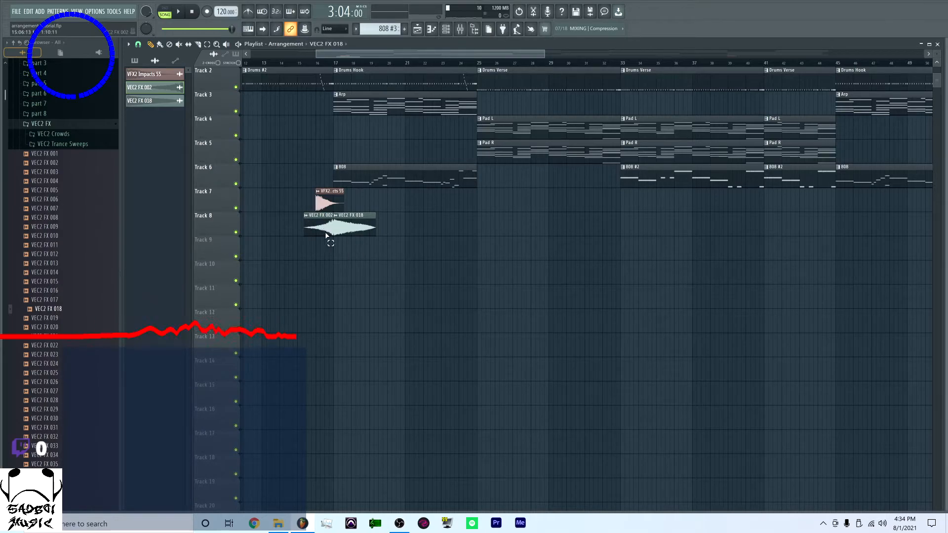
pyautogui.scroll(-3, 346, 269)
pyautogui.scroll(-2, 346, 269)
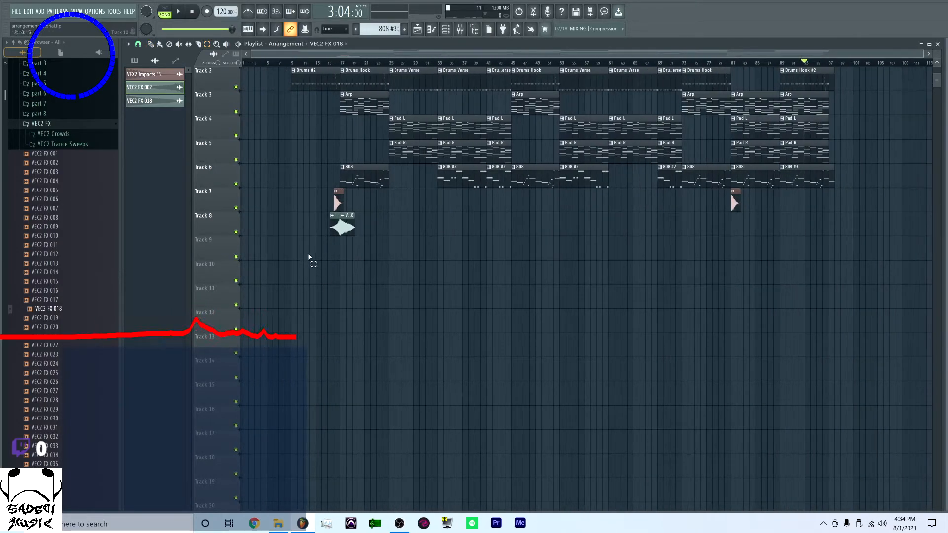
# Select the VEC2 FX 002 and 018 clips and copy the pair to the transitions at bars 45, 73, 89 and 97
pyautogui.moveTo(301, 226); pyautogui.dragTo(351, 227)
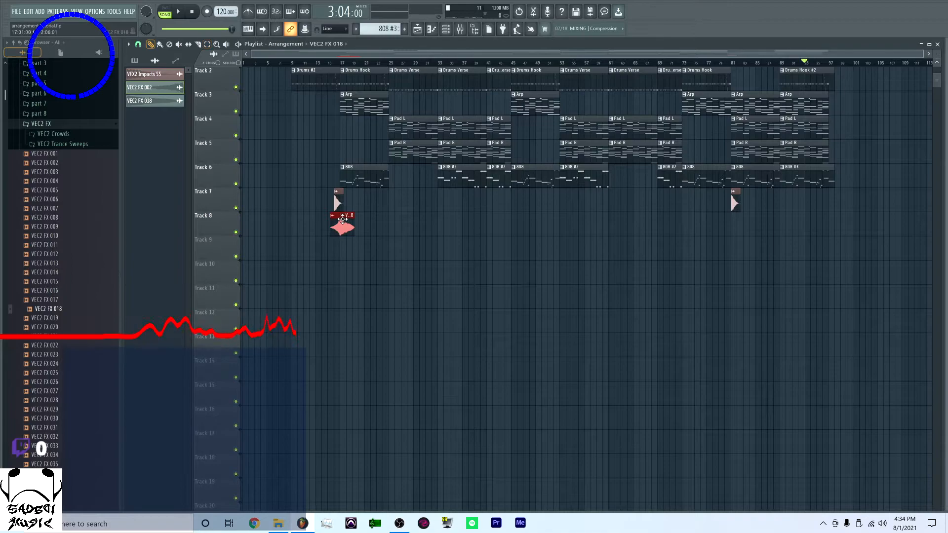
pyautogui.moveTo(345, 228); pyautogui.dragTo(512, 230)
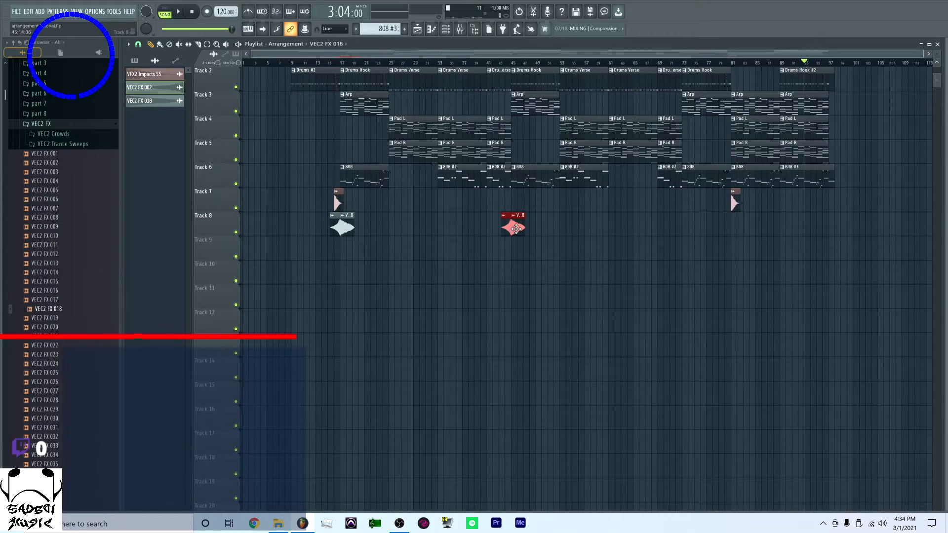
pyautogui.moveTo(515, 228); pyautogui.dragTo(684, 236)
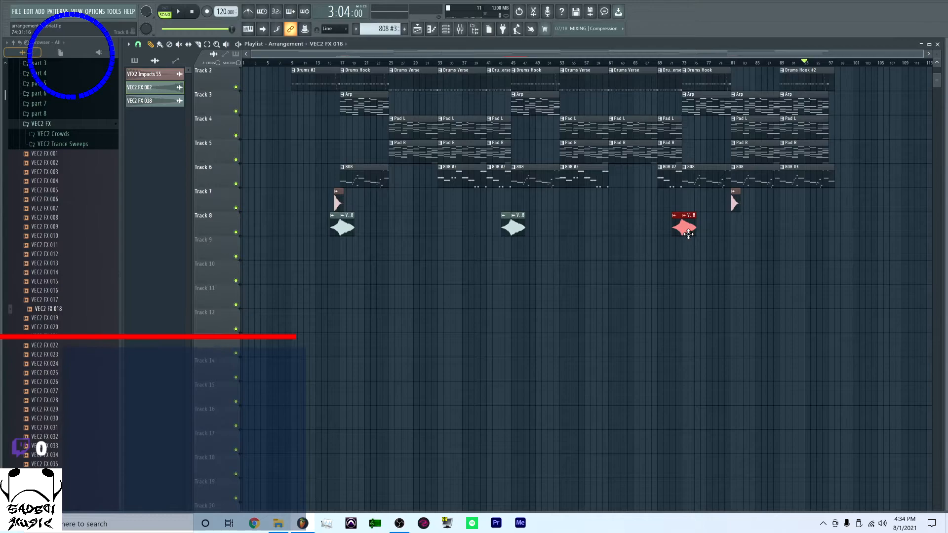
pyautogui.moveTo(689, 233); pyautogui.dragTo(786, 235)
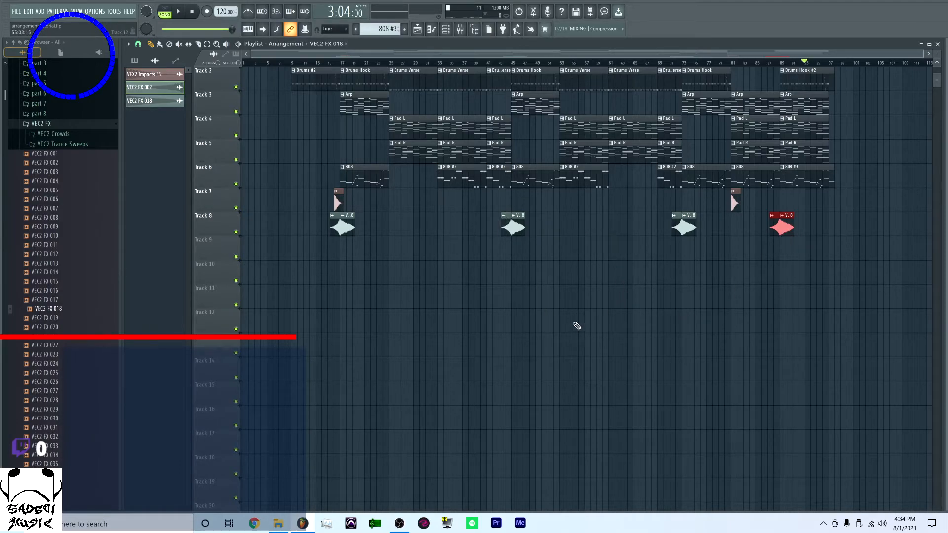
pyautogui.moveTo(785, 225); pyautogui.dragTo(834, 225)
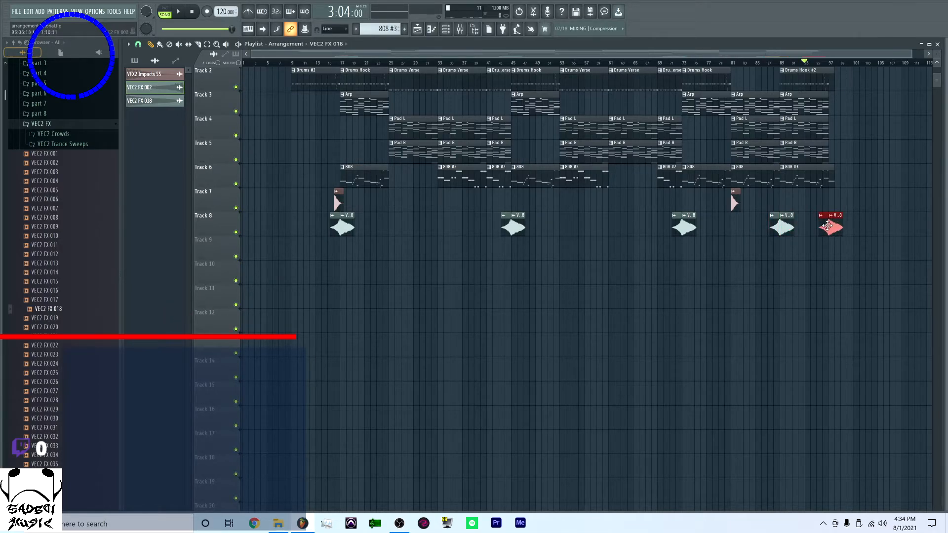
pyautogui.scroll(-1, 705, 233)
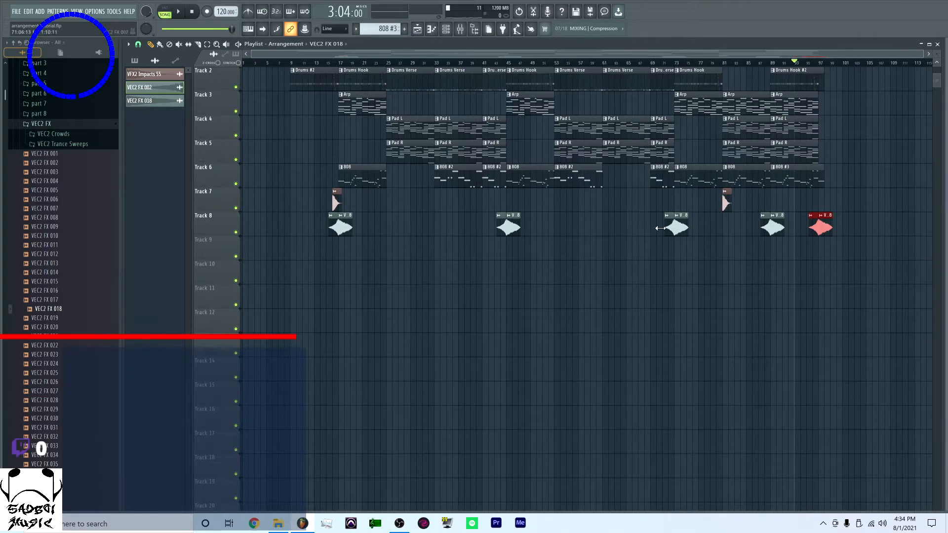
# Return the song position to the start and set the VFX2 Impacts 55 channel volume to 41%
pyautogui.click(194, 12)
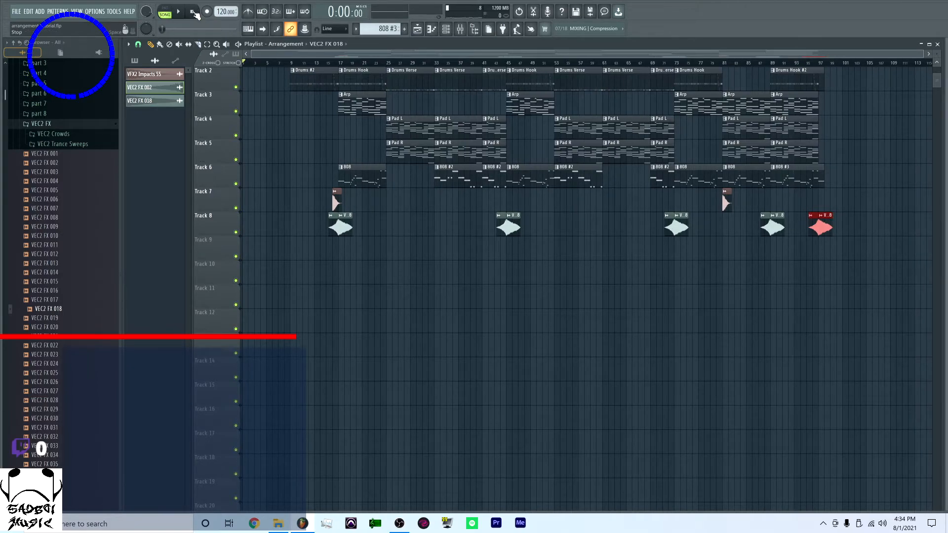
pyautogui.doubleClick(336, 202)
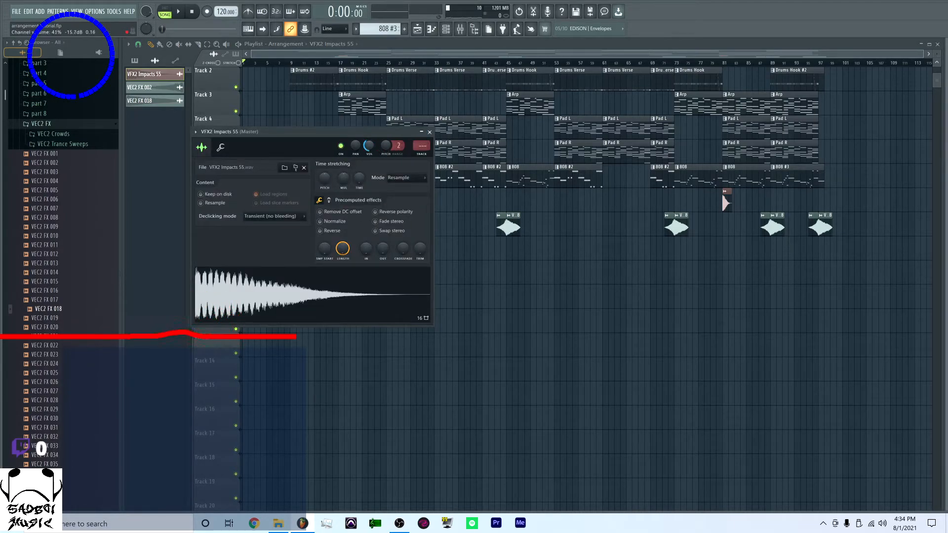
pyautogui.click(430, 132)
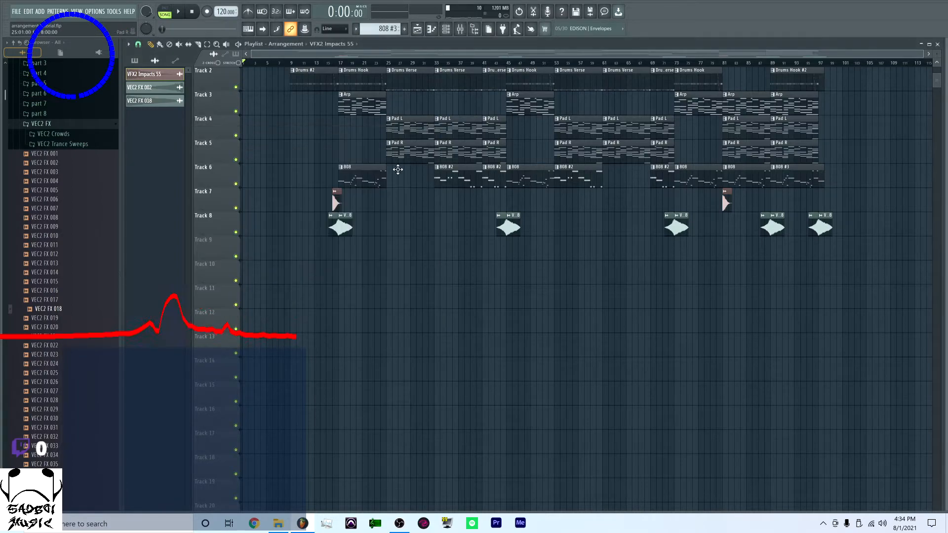
# Set the channel volume of VEC2 FX 002 to 27% and of VEC2 FX 018 to 26%
pyautogui.doubleClick(335, 222)
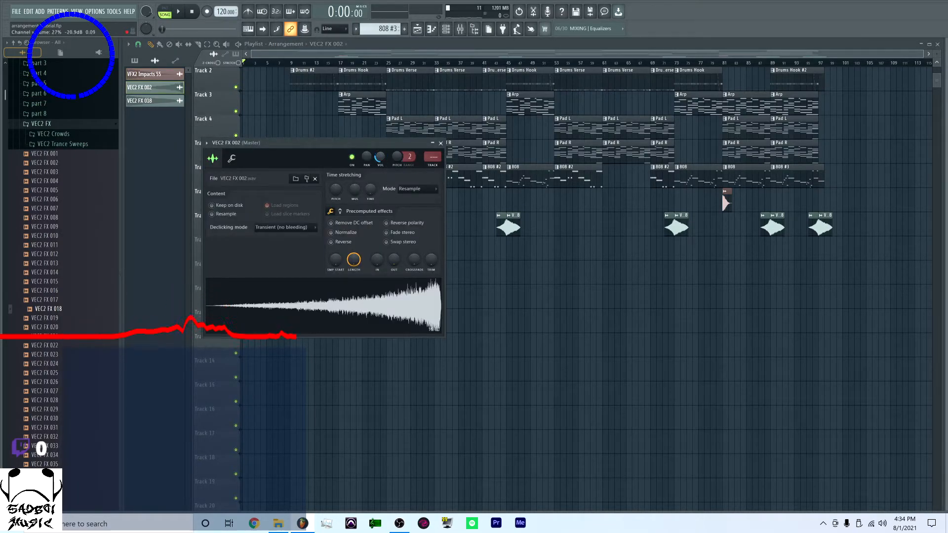
pyautogui.click(441, 143)
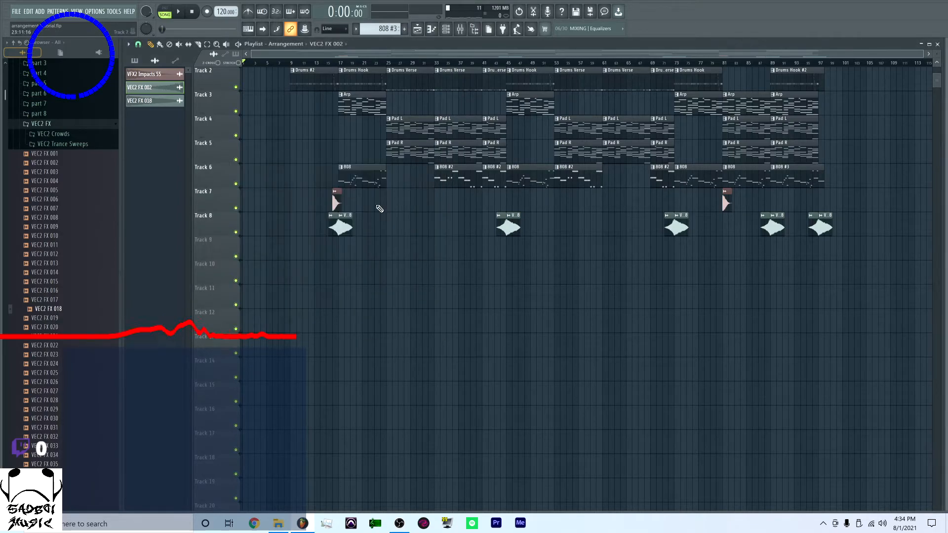
pyautogui.doubleClick(347, 222)
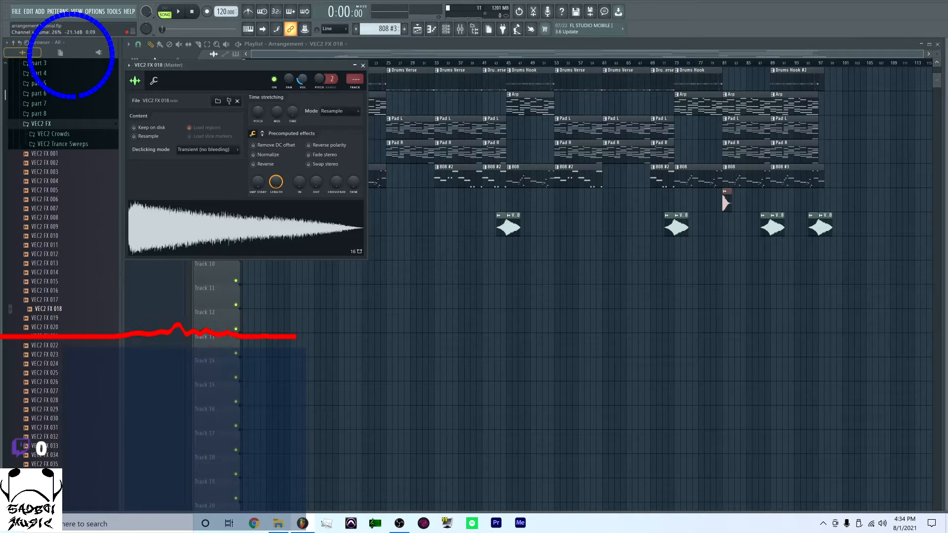
# Close the VEC2 FX 018 channel settings, collapse the VEC2 FX folder and listen to the song from the start through bar 17
pyautogui.click(363, 66)
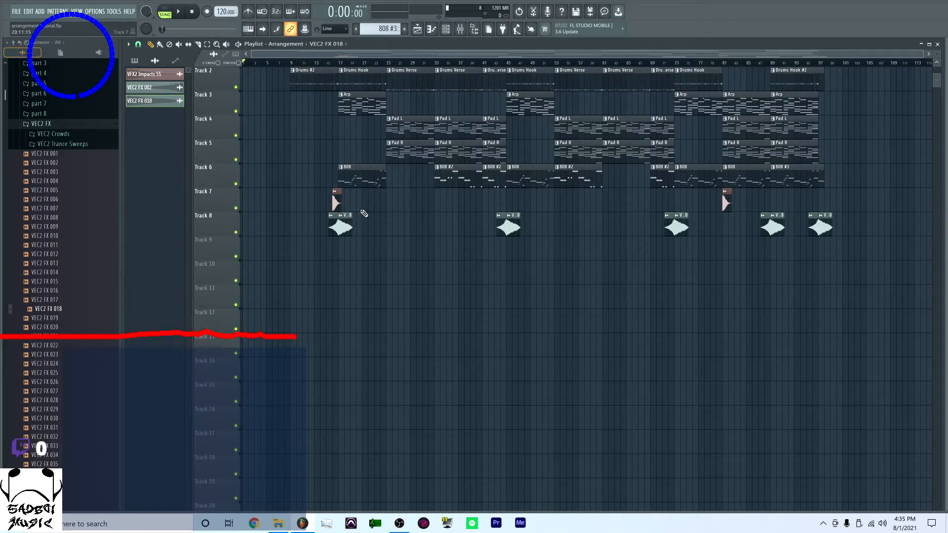
pyautogui.press('space')
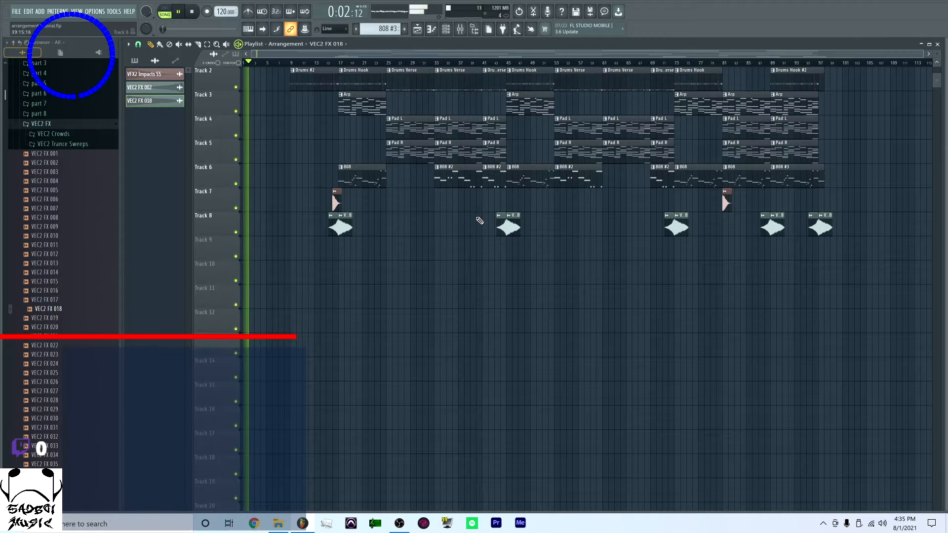
pyautogui.click(70, 124)
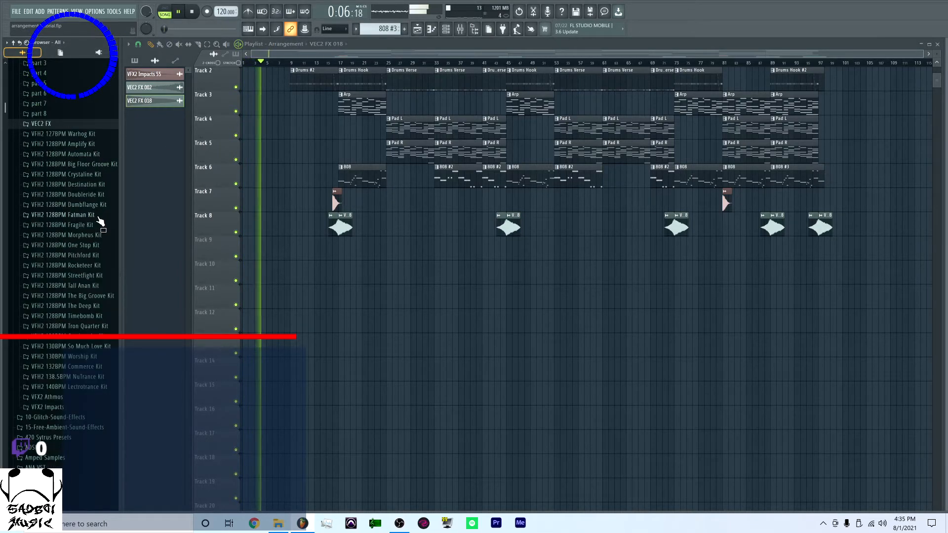
pyautogui.scroll(-5, 96, 251)
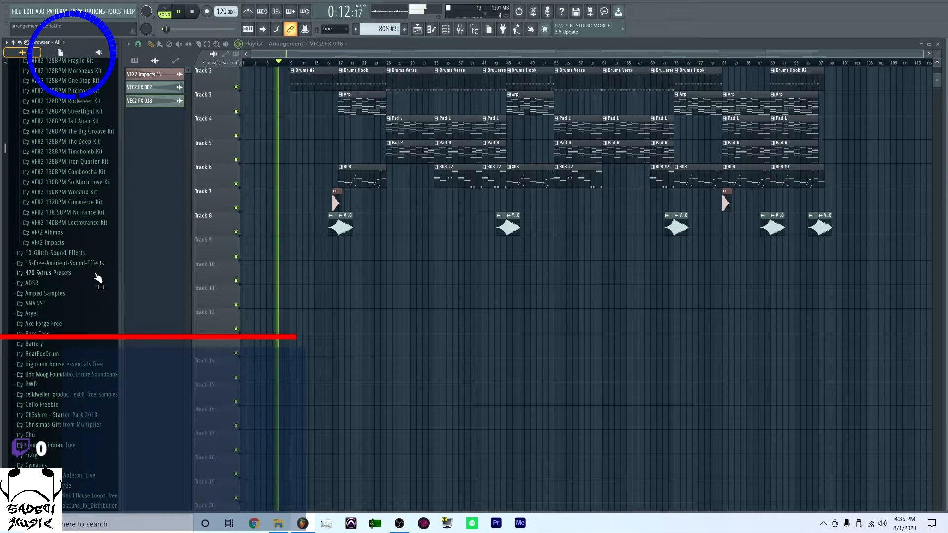
pyautogui.scroll(-4, 99, 271)
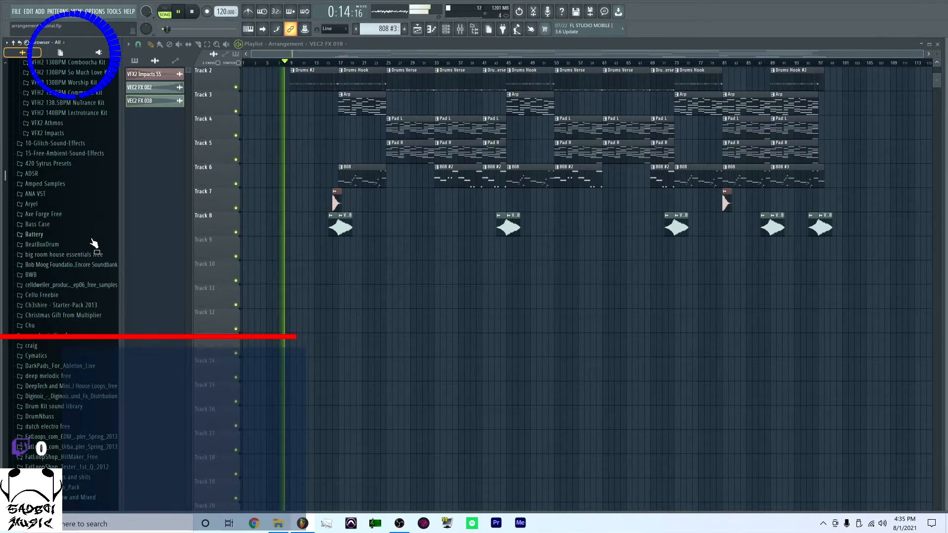
pyautogui.scroll(-2, 96, 262)
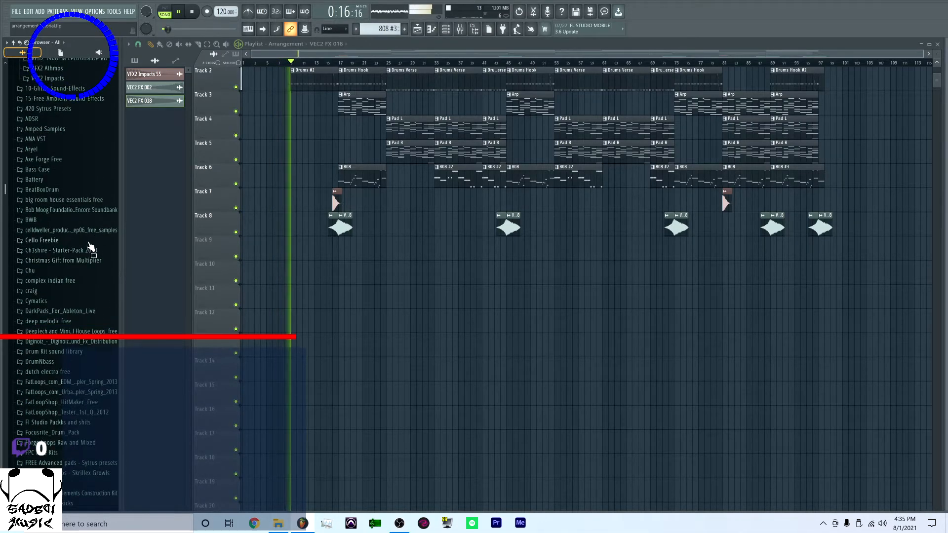
pyautogui.scroll(1, 362, 274)
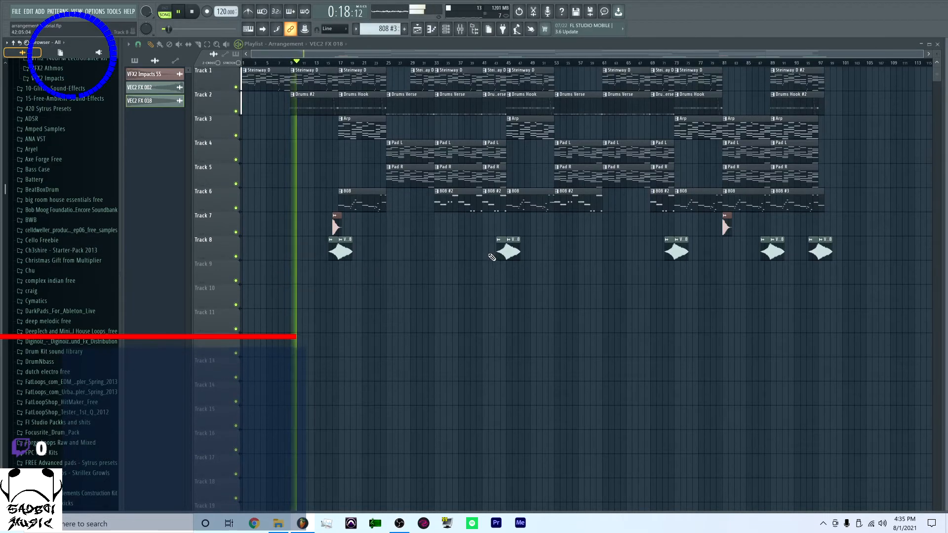
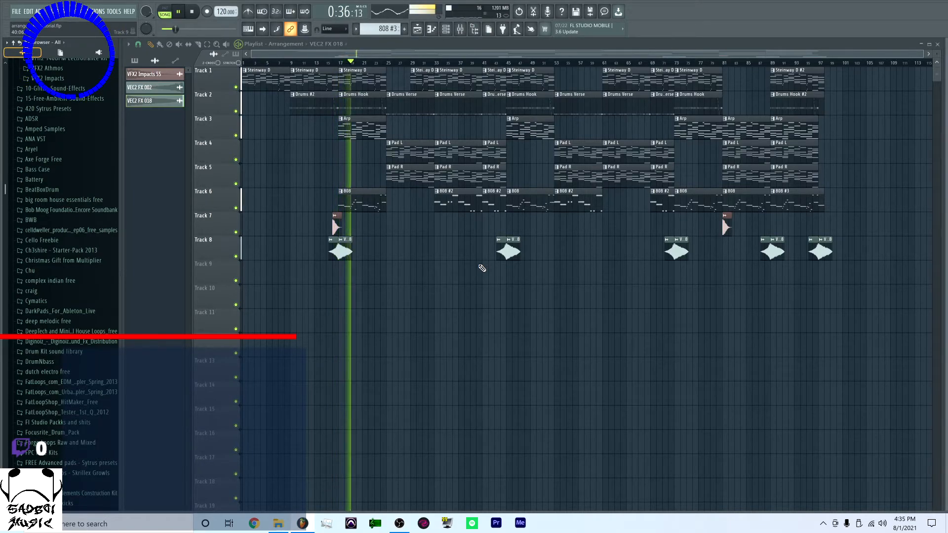
pyautogui.press('space')
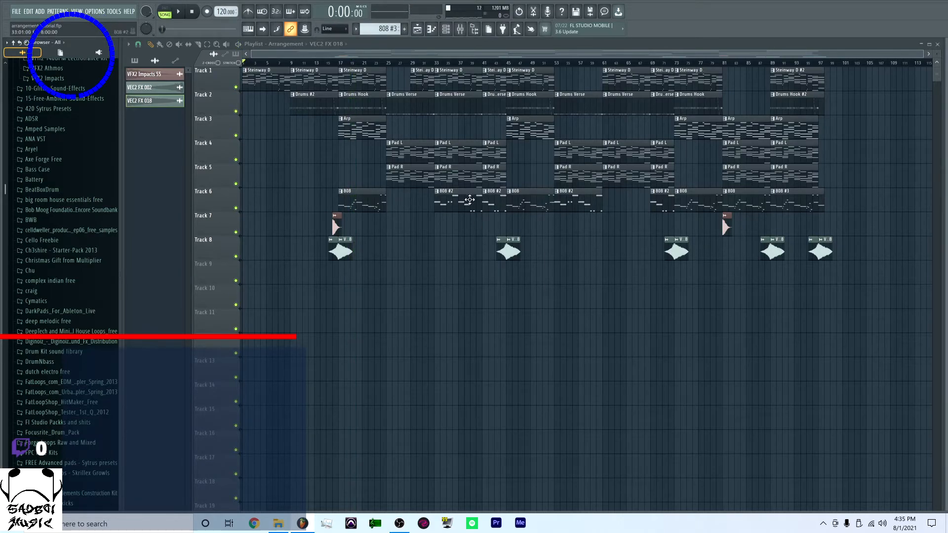
# Try the first VFX2 Impacts 55 clip on Track 7 closer to bar 17 and play back that transition
pyautogui.scroll(5, 402, 229)
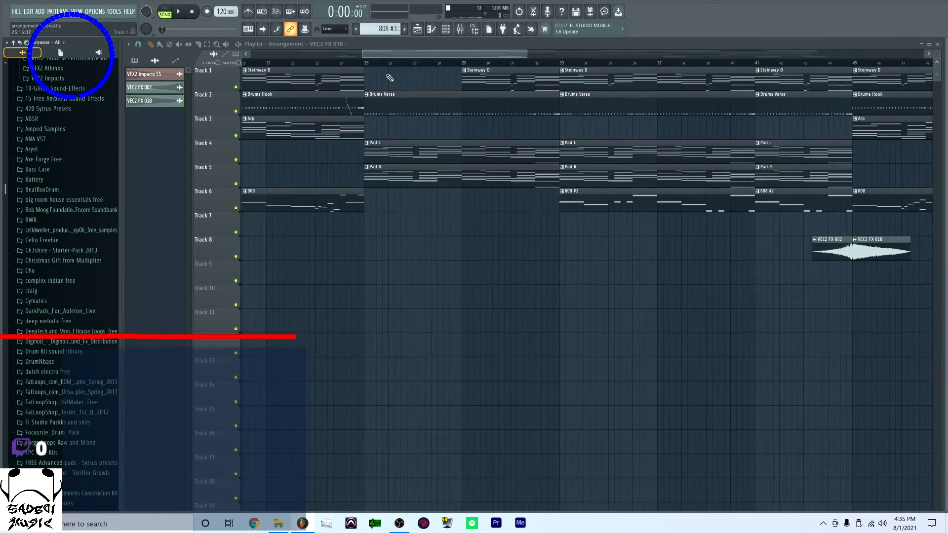
pyautogui.moveTo(389, 57); pyautogui.dragTo(330, 56)
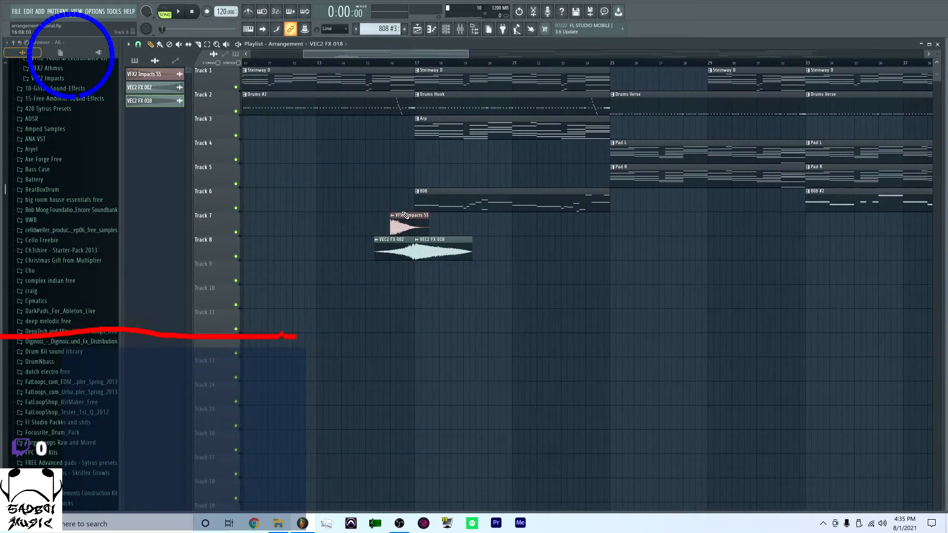
pyautogui.moveTo(405, 222); pyautogui.dragTo(422, 219)
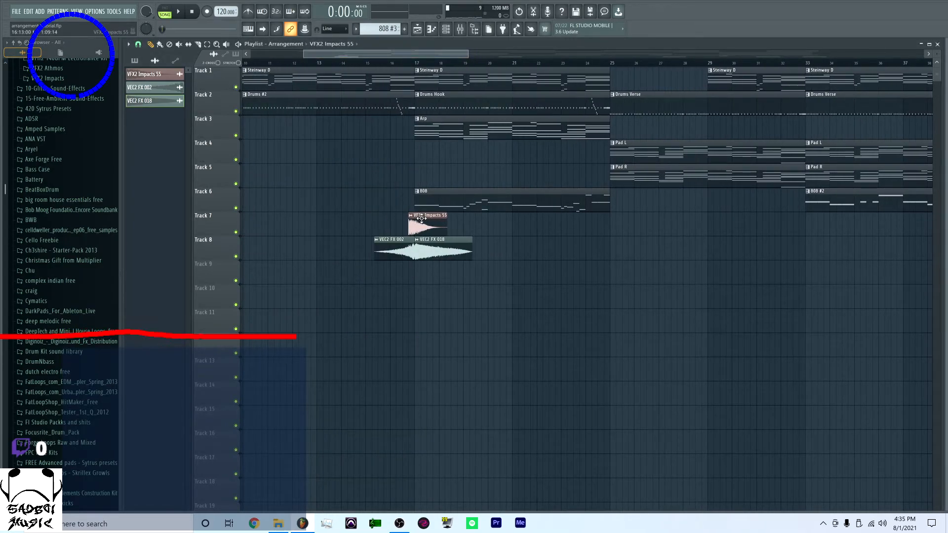
pyautogui.press('space')
pyautogui.click(358, 66)
pyautogui.press('space')
pyautogui.moveTo(429, 219); pyautogui.dragTo(424, 220)
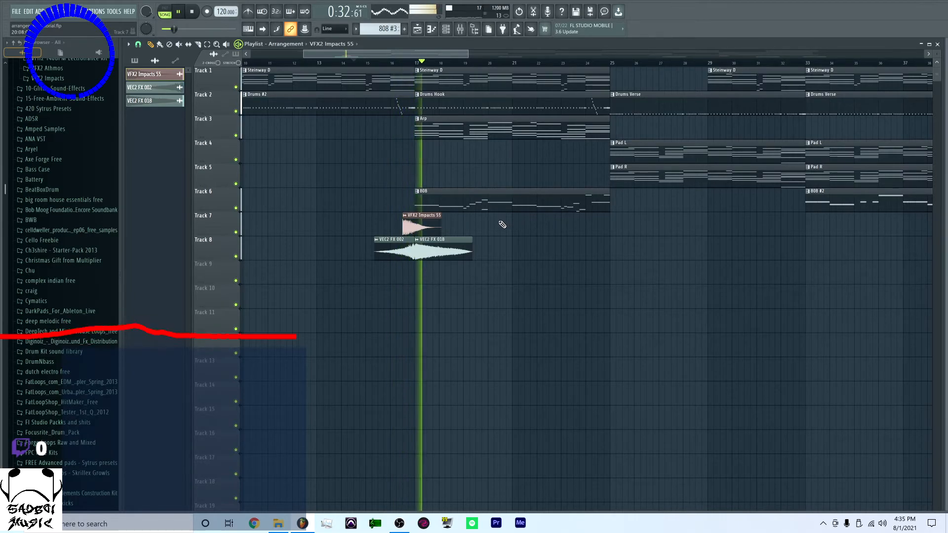
pyautogui.scroll(-2, 499, 241)
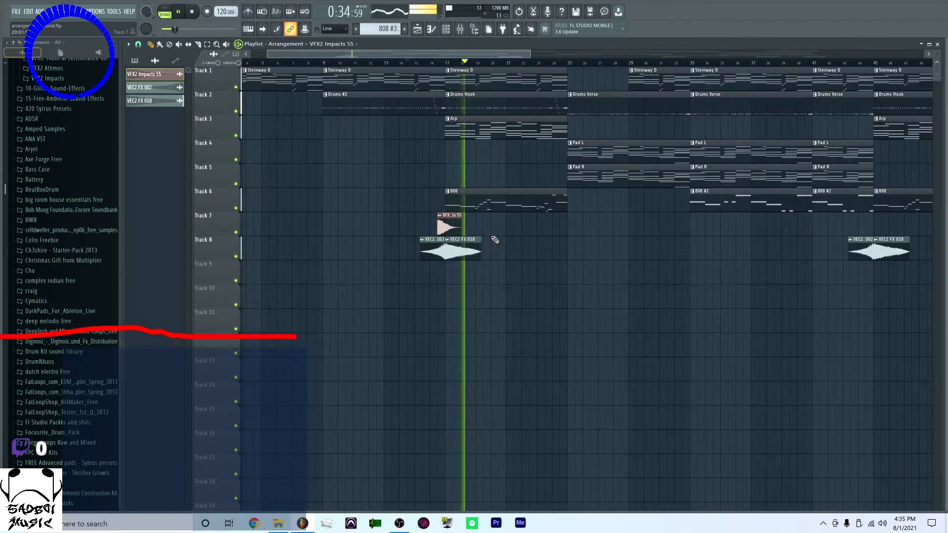
pyautogui.scroll(-4, 491, 238)
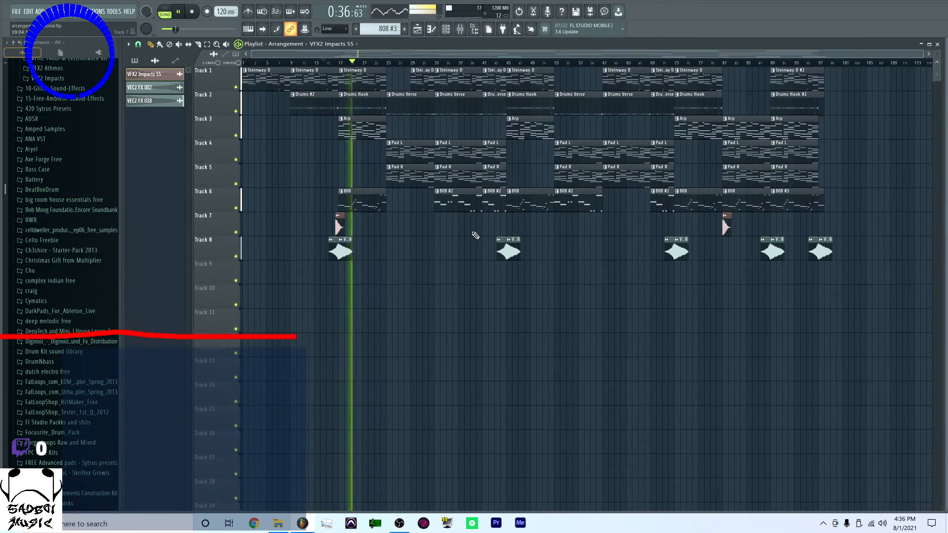
pyautogui.press('space')
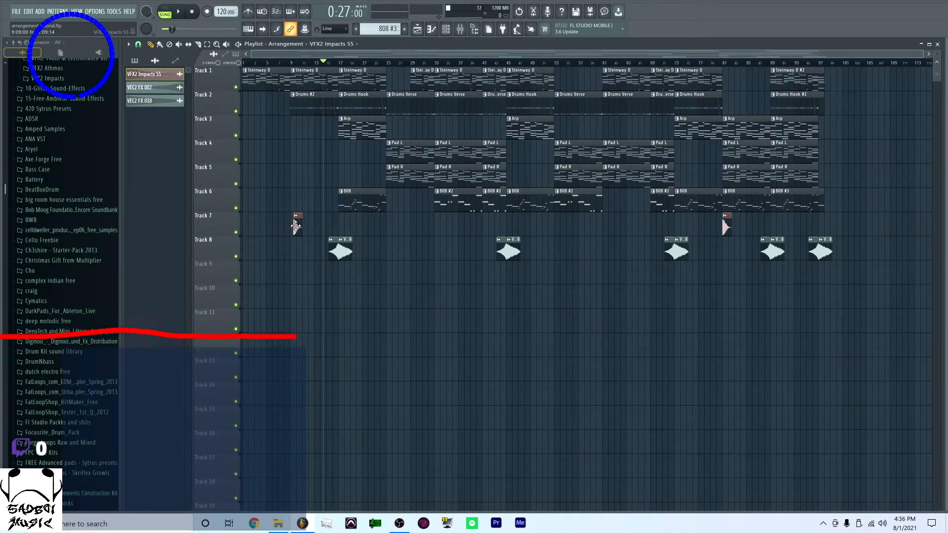
# Align the first VFX2 Impacts 55 clip on Track 7 with the start of bar 9 and play the song from the beginning
pyautogui.scroll(4, 295, 226)
pyautogui.moveTo(299, 219); pyautogui.dragTo(287, 219)
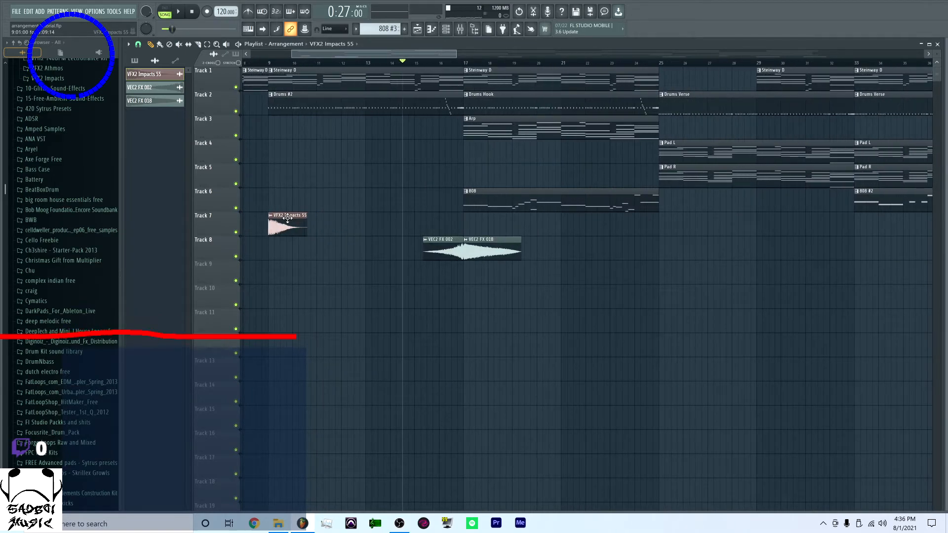
pyautogui.scroll(-6, 289, 217)
pyautogui.click(192, 12)
pyautogui.press('space')
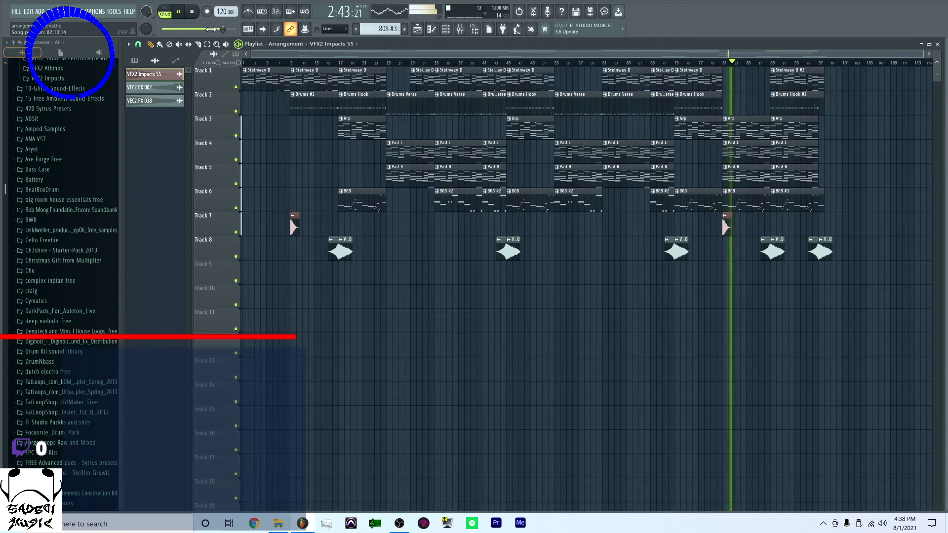
pyautogui.press('space')
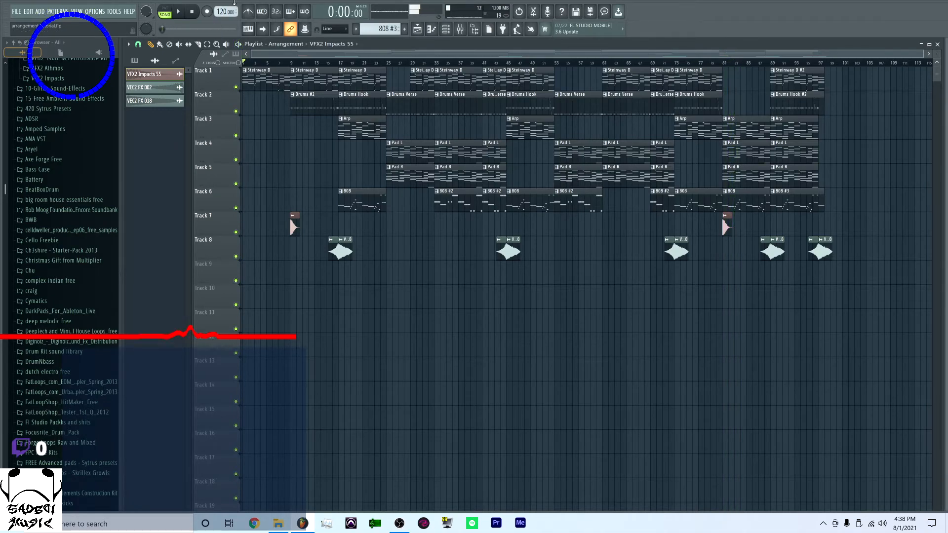
# Make the Pad L clip at bar 81 a unique pattern and lower all of its notes by one octave
pyautogui.rightClick(730, 149)
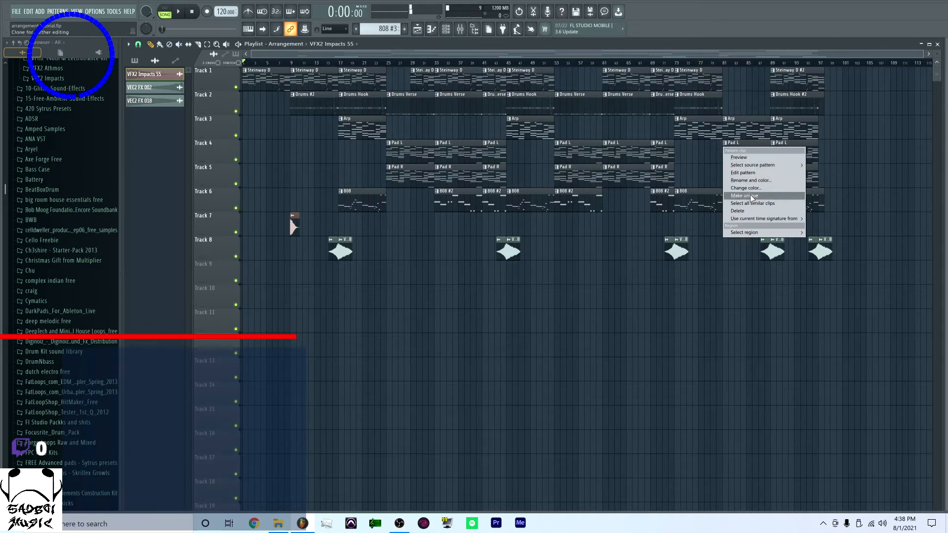
pyautogui.click(742, 172)
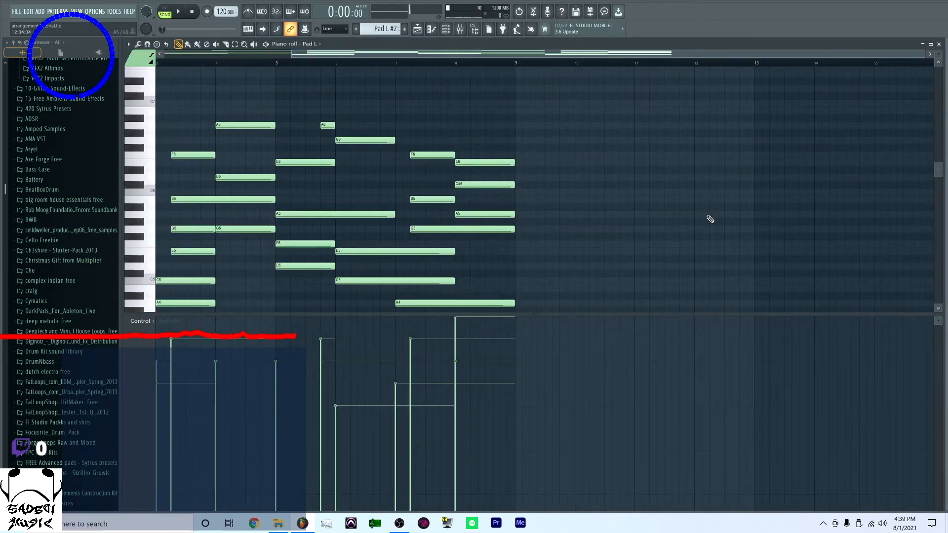
pyautogui.hotkey('ctrl', 'a')
pyautogui.hotkey('ctrl', 'Down')
pyautogui.hotkey('ctrl', 'd')
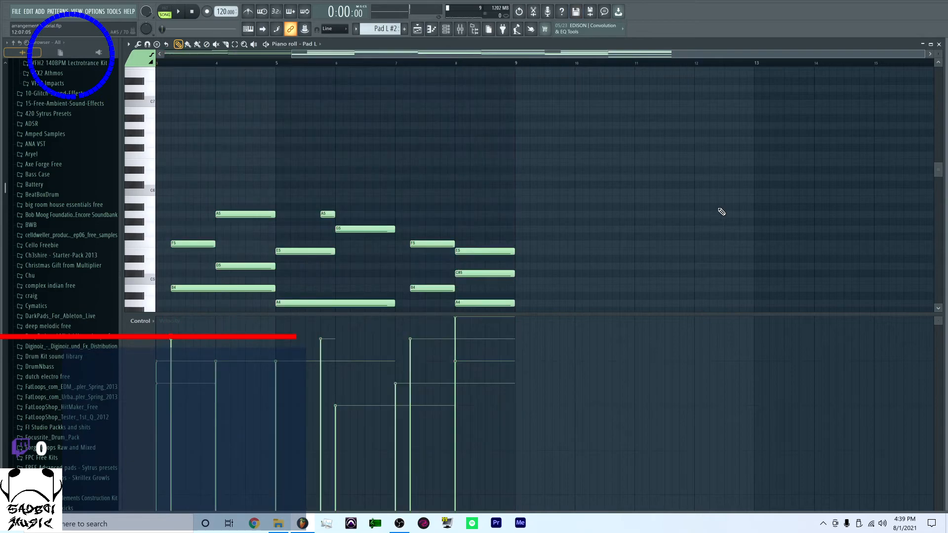
pyautogui.click(450, 31)
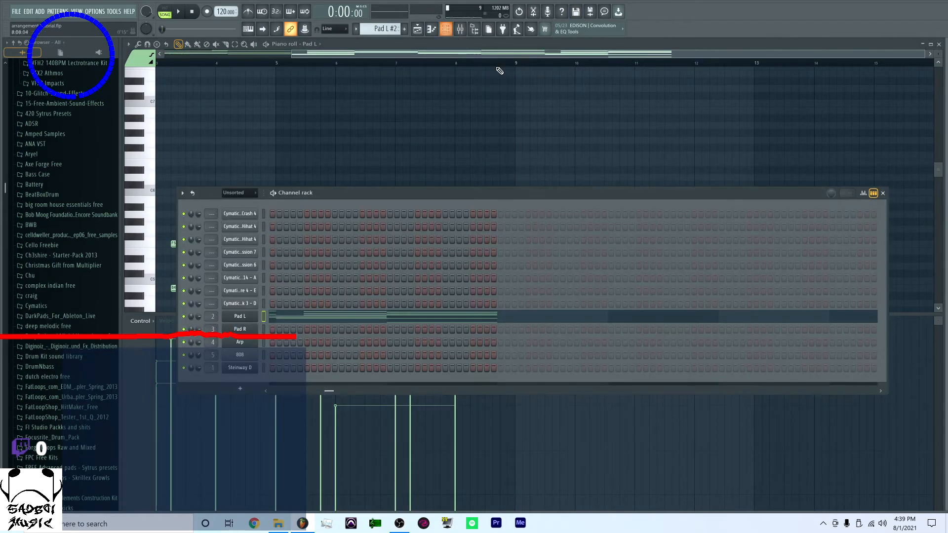
pyautogui.click(422, 31)
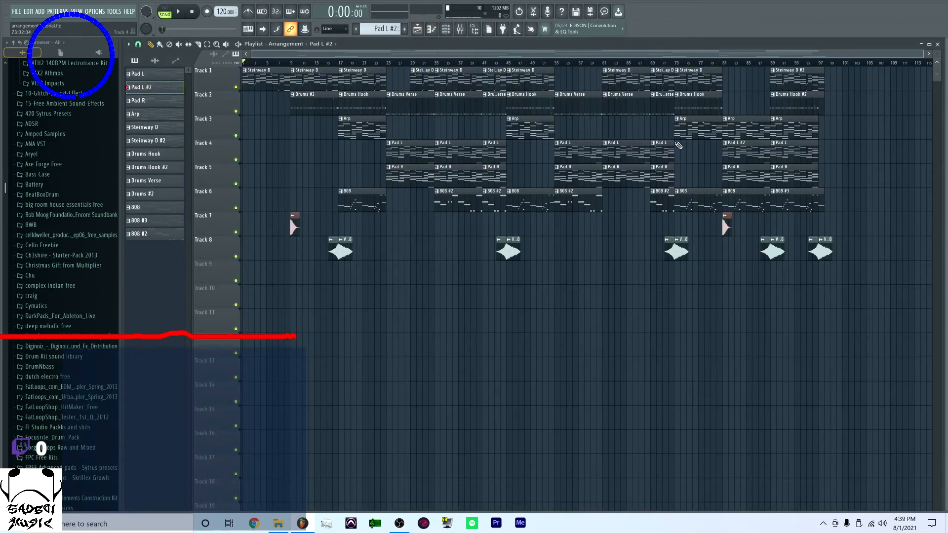
# Make the Pad R clip at bar 81 unique and transpose all its notes down one octave
pyautogui.click(725, 168)
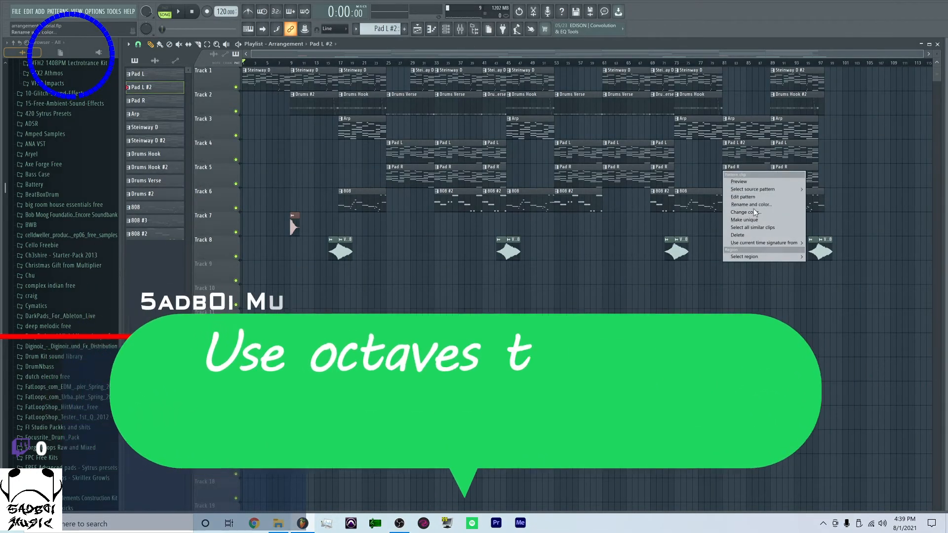
pyautogui.click(752, 221)
pyautogui.doubleClick(747, 184)
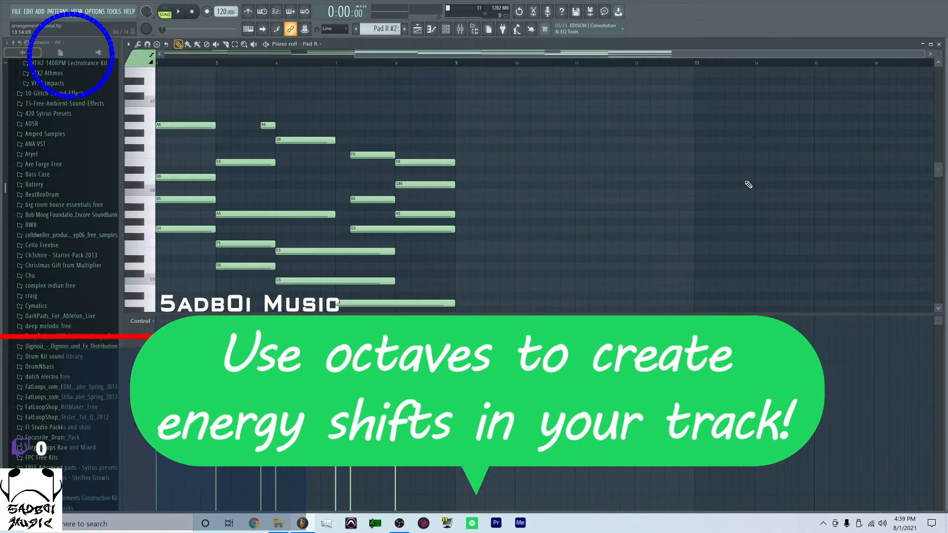
pyautogui.hotkey('ctrl', 'Down')
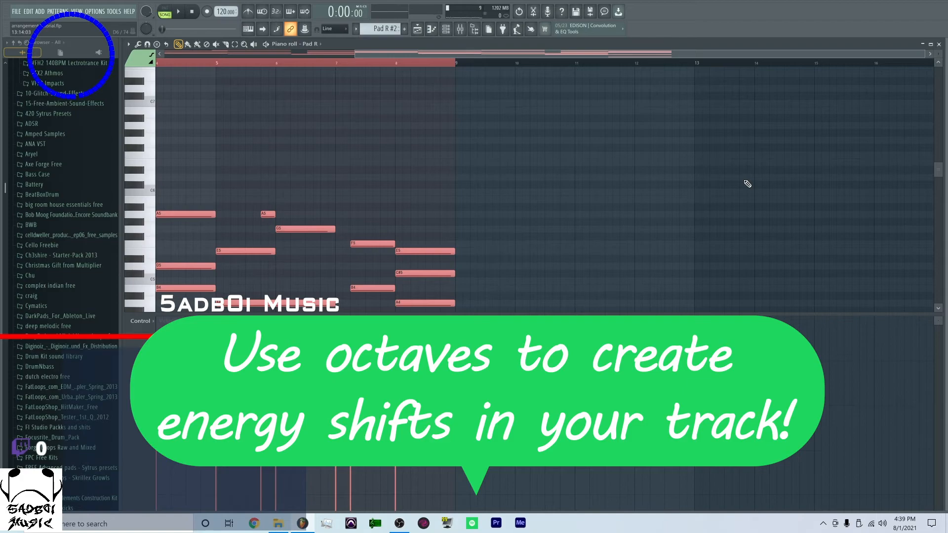
pyautogui.hotkey('ctrl', 'd')
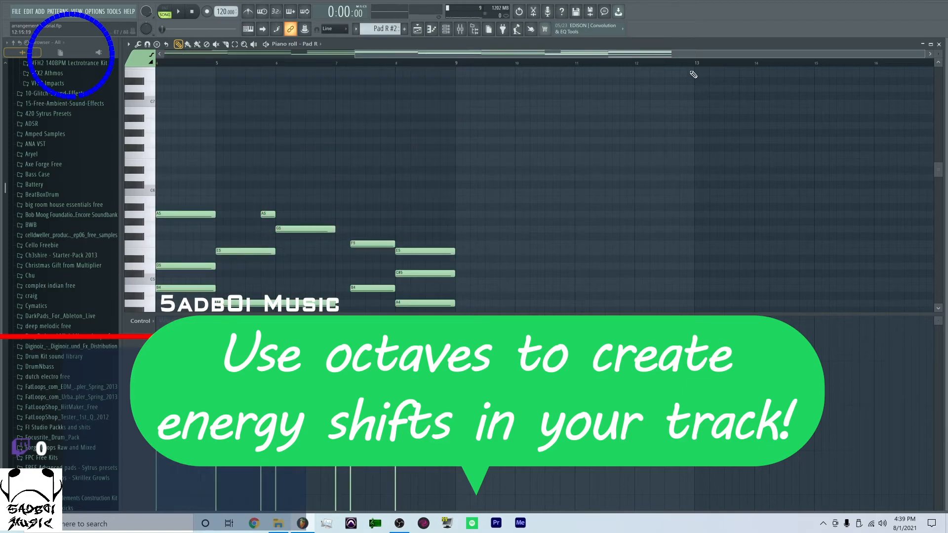
pyautogui.click(421, 30)
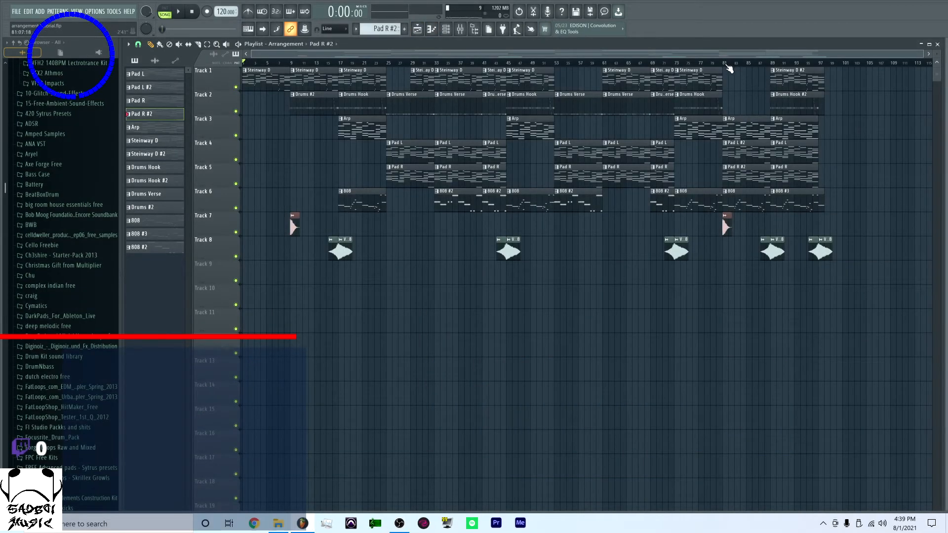
# Make the Arp clip at bar 81 unique and shift all its notes down one octave
pyautogui.click(727, 120)
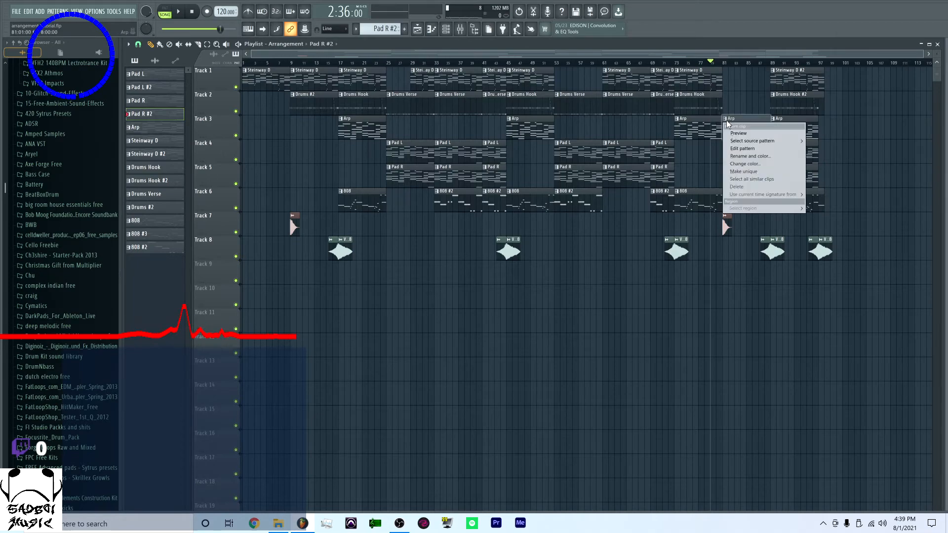
pyautogui.click(757, 171)
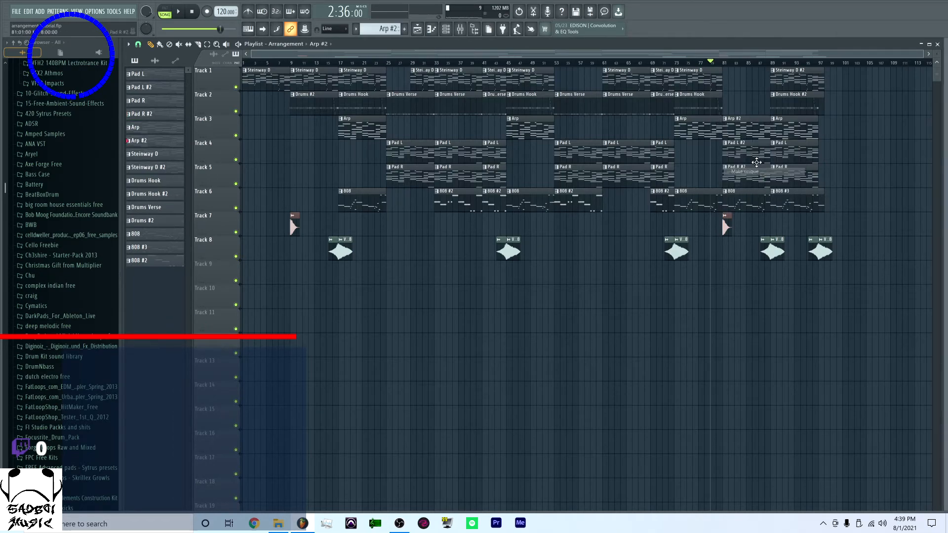
pyautogui.doubleClick(755, 137)
pyautogui.hotkey('ctrl', 'a')
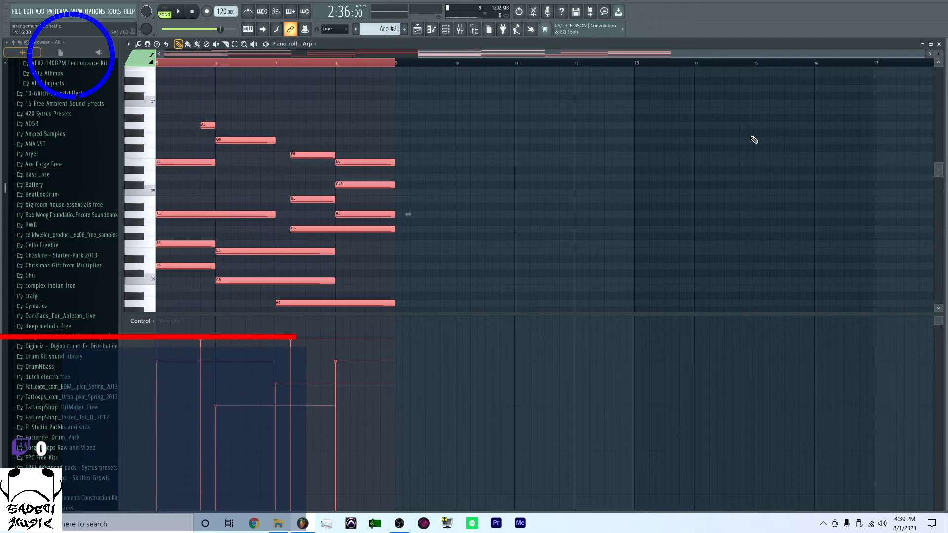
pyautogui.hotkey('ctrl', 'Down')
pyautogui.hotkey('ctrl', 'd')
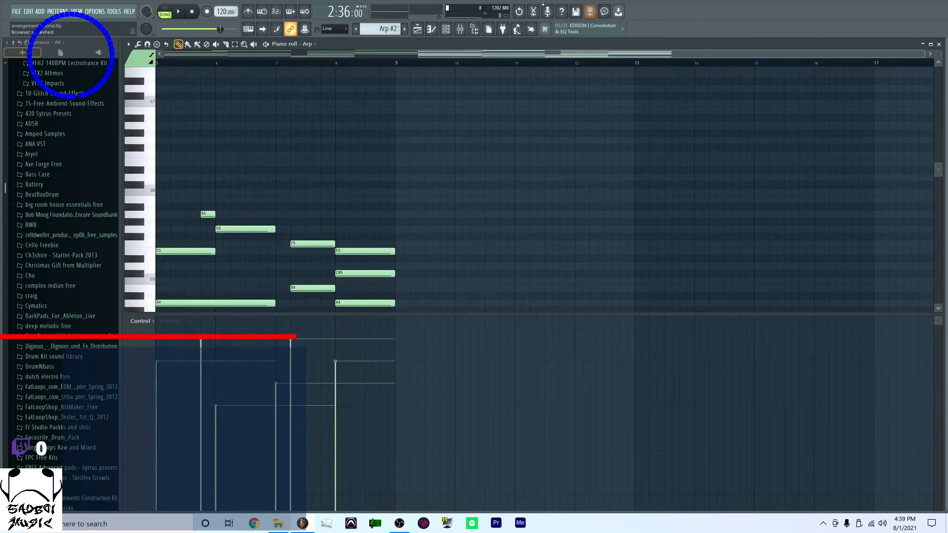
# Play the arrangement from bar 79 to the end with the playlist in view
pyautogui.press('space')
pyautogui.click(418, 30)
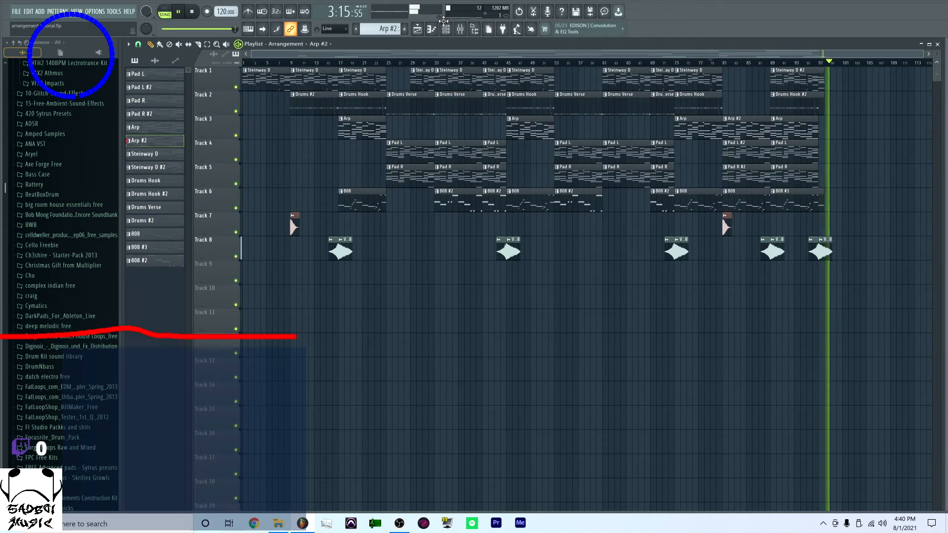
pyautogui.press('space')
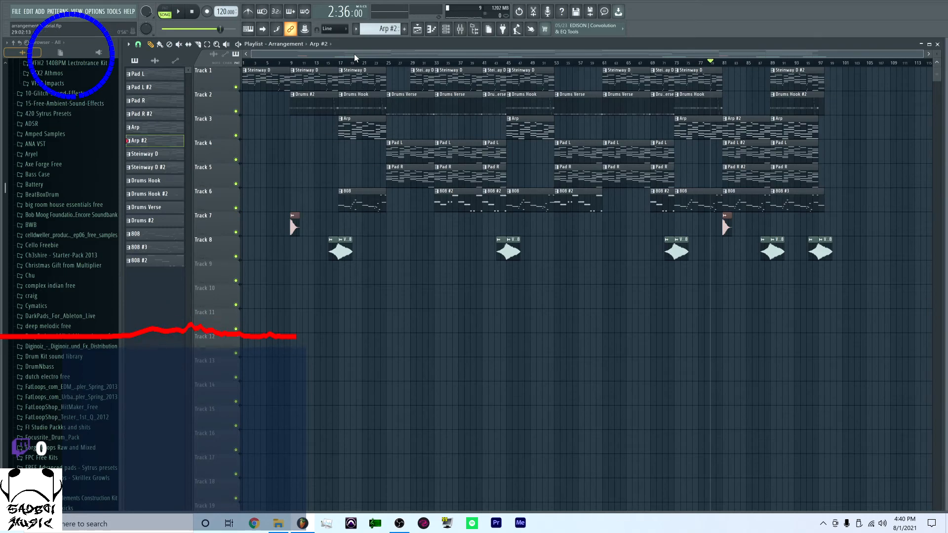
# Review the first half's section starts by moving the song position through bars 9, 17, 25, 41 and 45
pyautogui.click(292, 63)
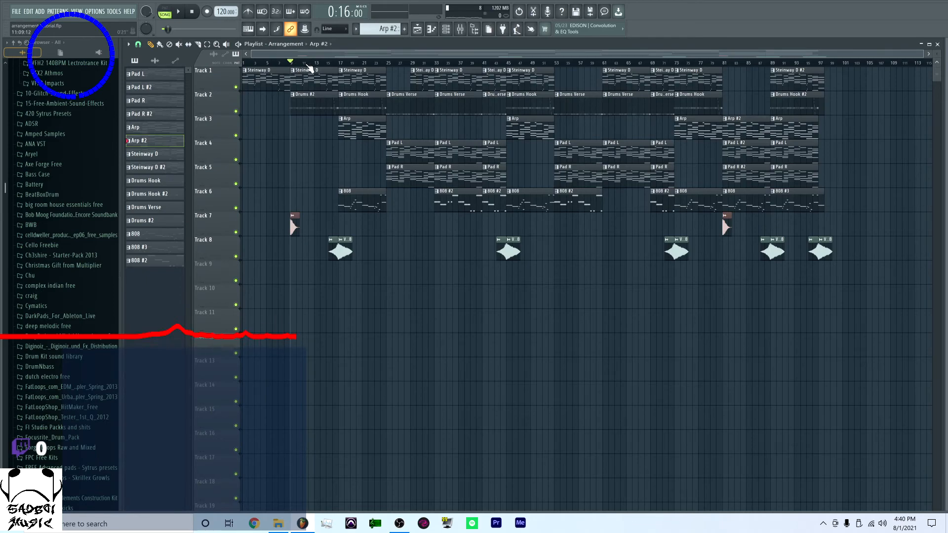
pyautogui.moveTo(344, 64); pyautogui.dragTo(341, 67)
pyautogui.click(295, 65)
pyautogui.click(341, 67)
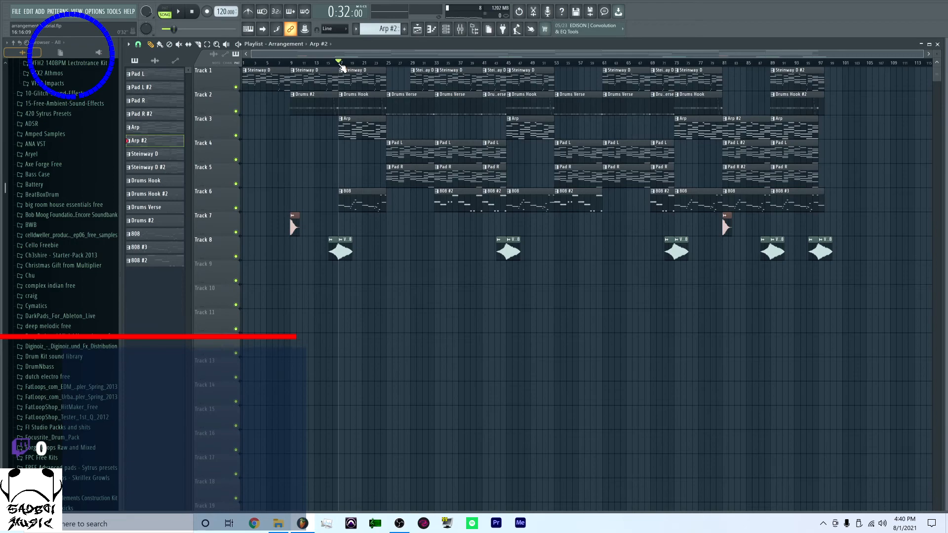
pyautogui.click(387, 64)
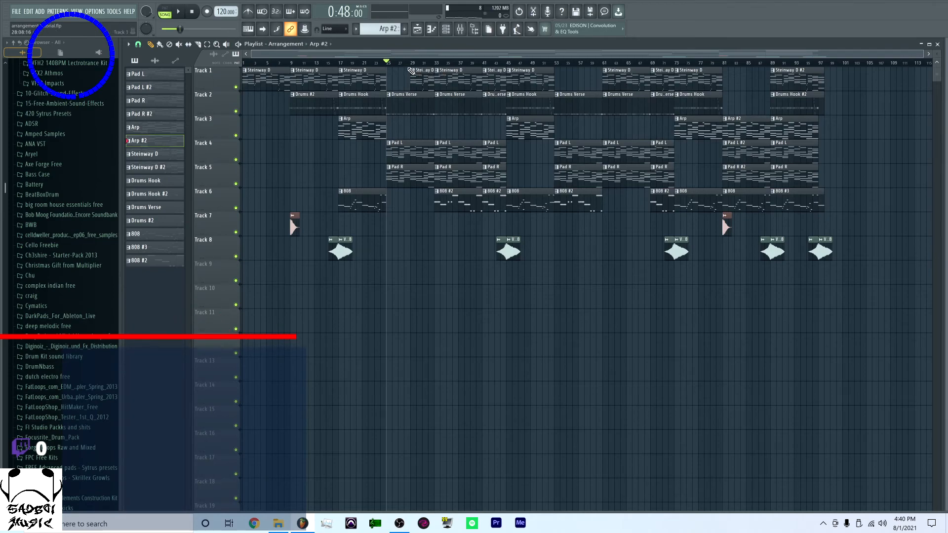
pyautogui.click(483, 66)
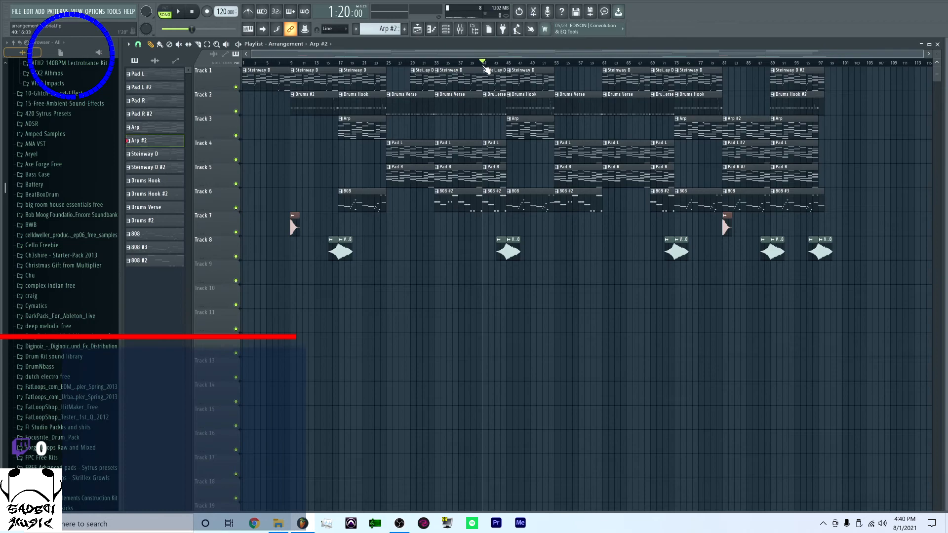
pyautogui.click(507, 64)
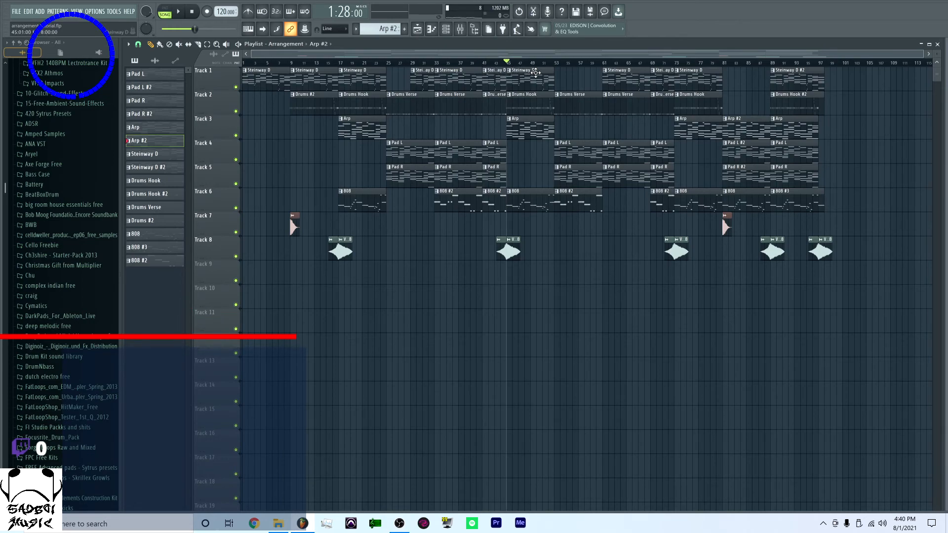
# Review the remaining section starts by moving the song position through bars 53, 61, 73, 81 and 89
pyautogui.click(554, 64)
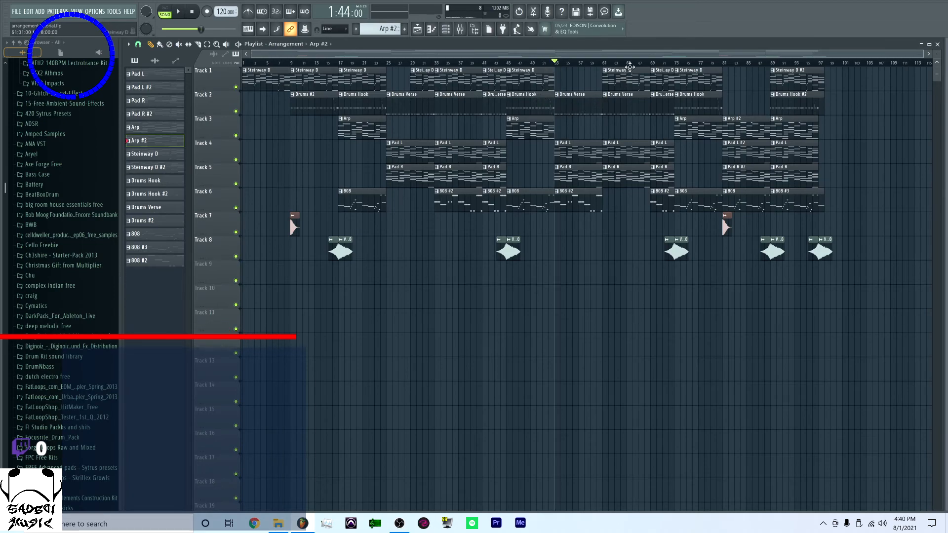
pyautogui.click(602, 63)
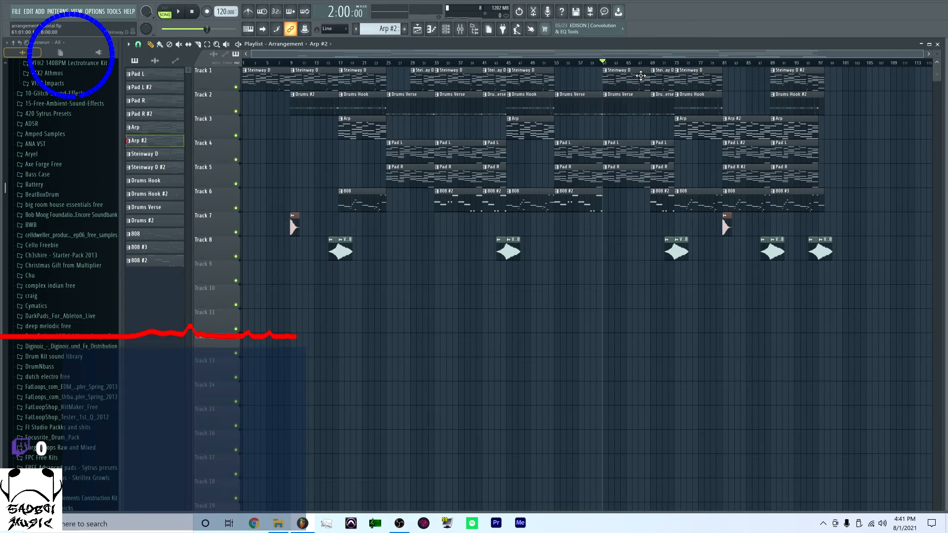
pyautogui.click(675, 62)
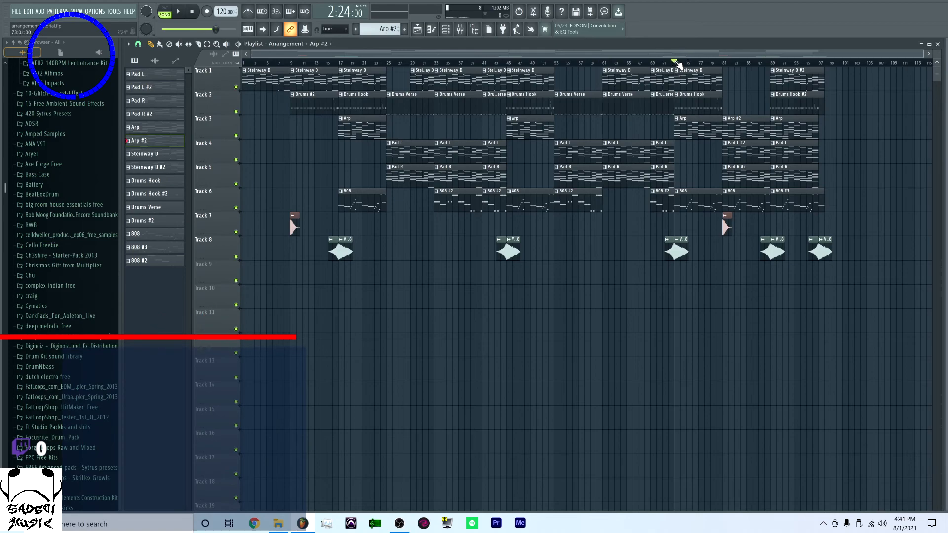
pyautogui.click(724, 63)
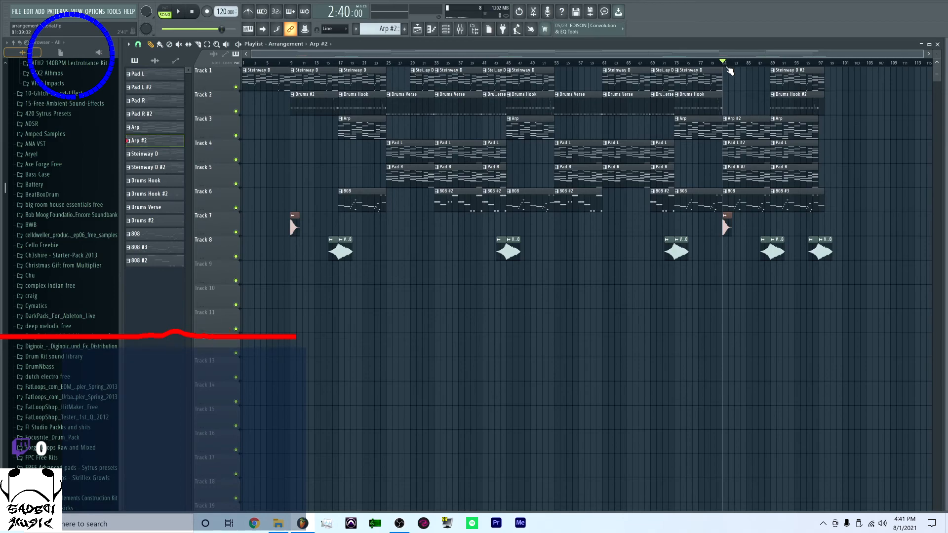
pyautogui.click(779, 65)
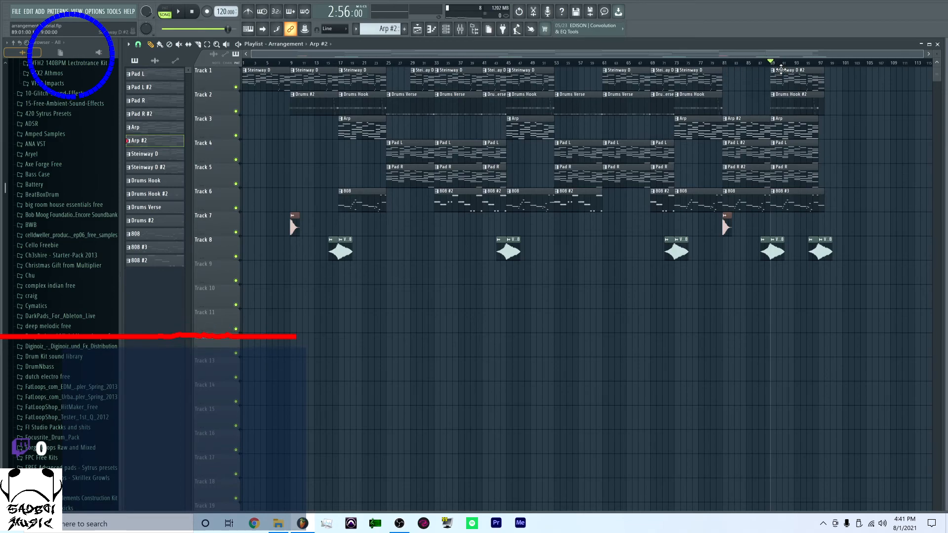